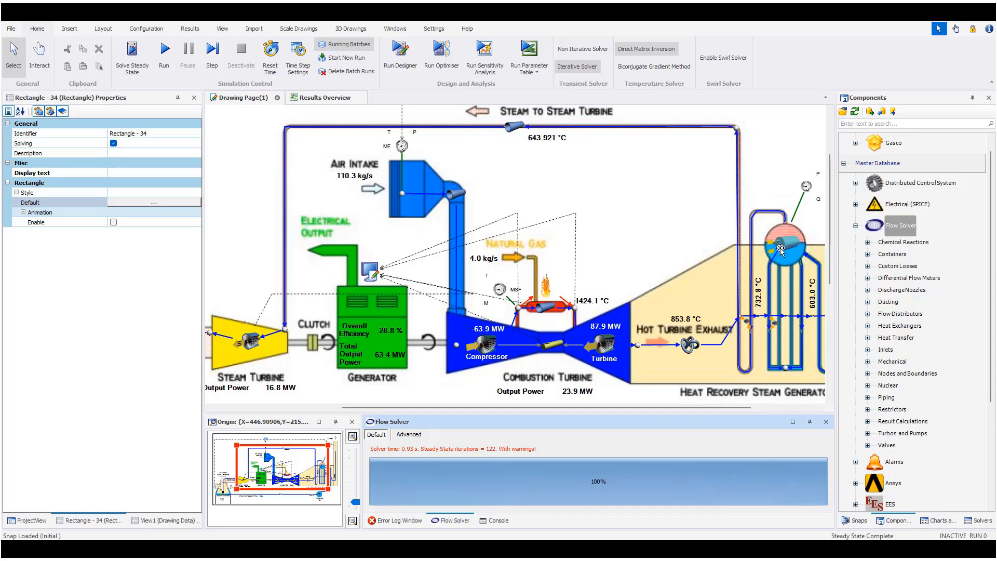
- Inspect the Boiler Drum's energy source result and run the Designer on the plant model
{"action": "left_click", "coordinate": [789, 250]}
{"action": "mouse_move", "coordinate": [791, 249]}
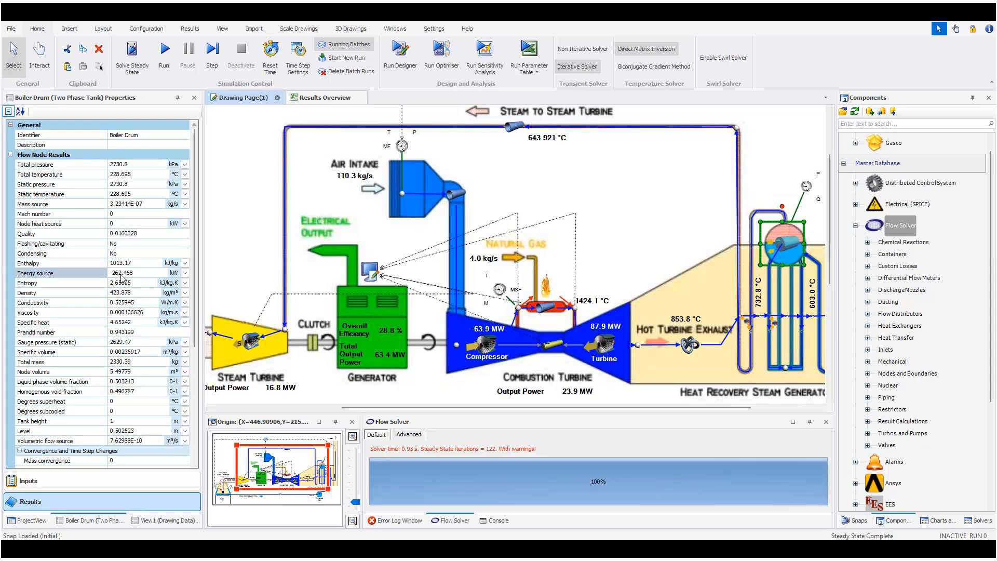
{"action": "left_click", "coordinate": [396, 59]}
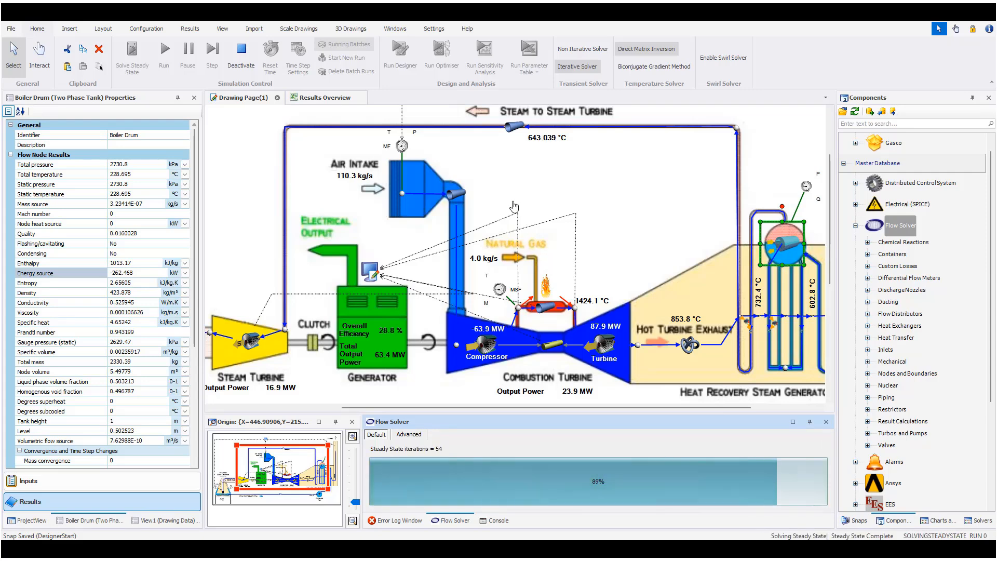
{"action": "left_click", "coordinate": [657, 207]}
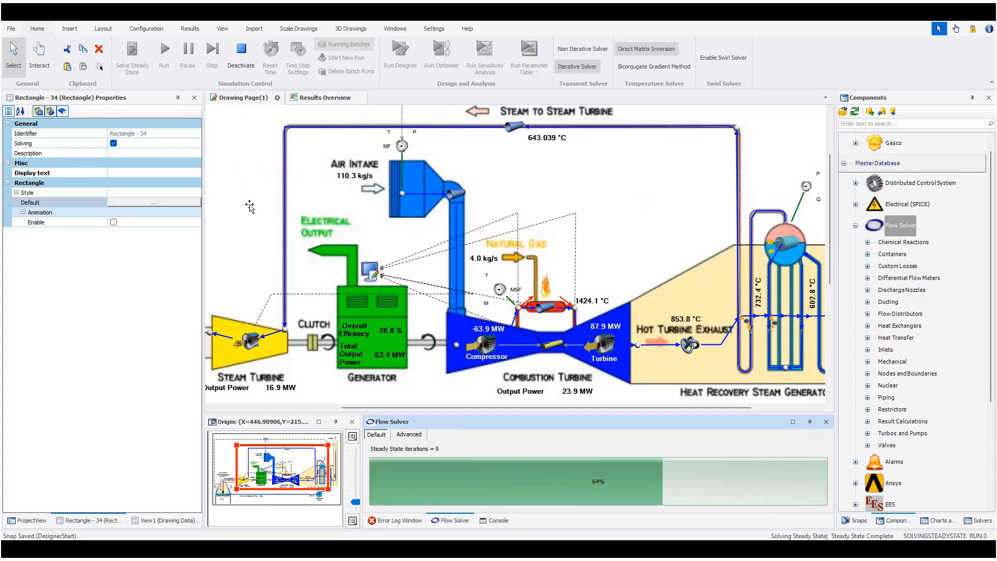
{"action": "scroll", "coordinate": [250, 206], "scroll_direction": "up", "scroll_amount": 1}
{"action": "scroll", "coordinate": [250, 206], "scroll_direction": "up", "scroll_amount": 2}
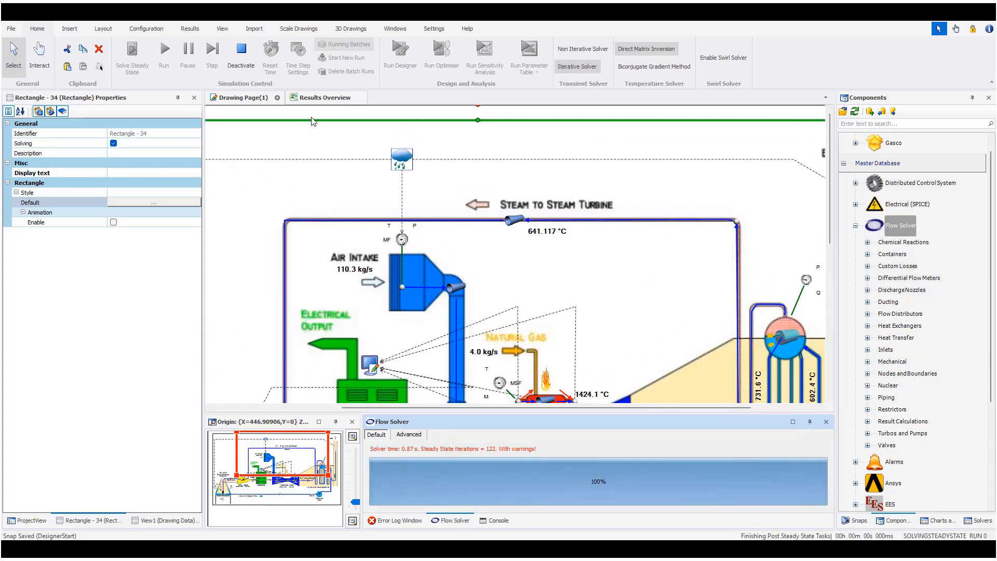
{"action": "left_click", "coordinate": [314, 116]}
{"action": "scroll", "coordinate": [274, 206], "scroll_direction": "down", "scroll_amount": 3}
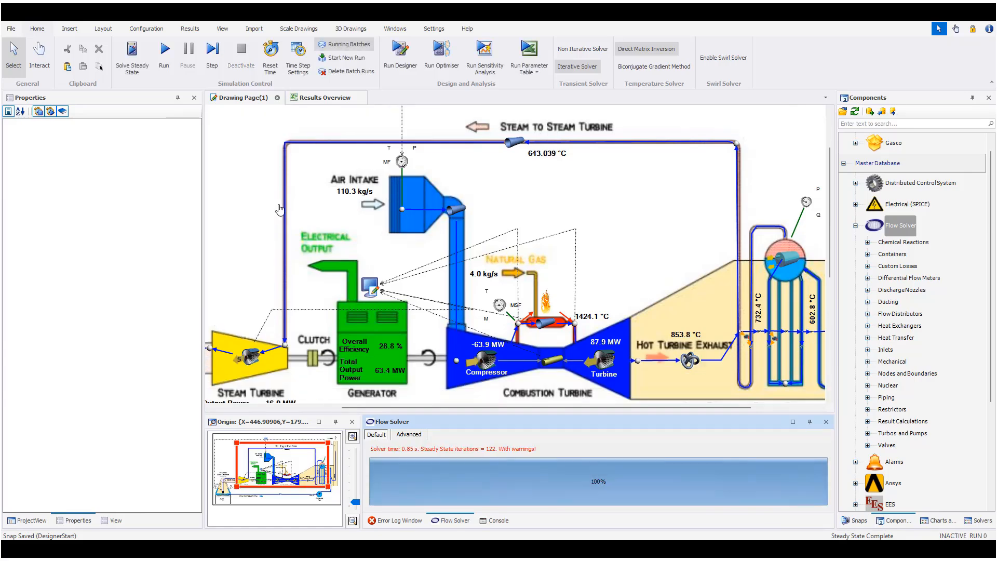
- Check the Boiler Drum's energy source in the flow node results of the Designer run
{"action": "left_click", "coordinate": [787, 261]}
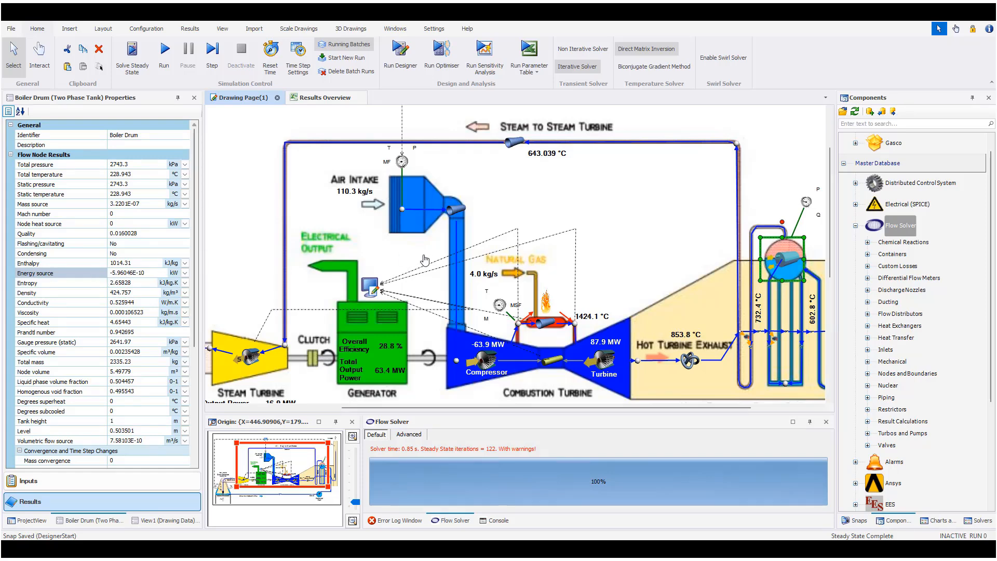
{"action": "left_click", "coordinate": [807, 171]}
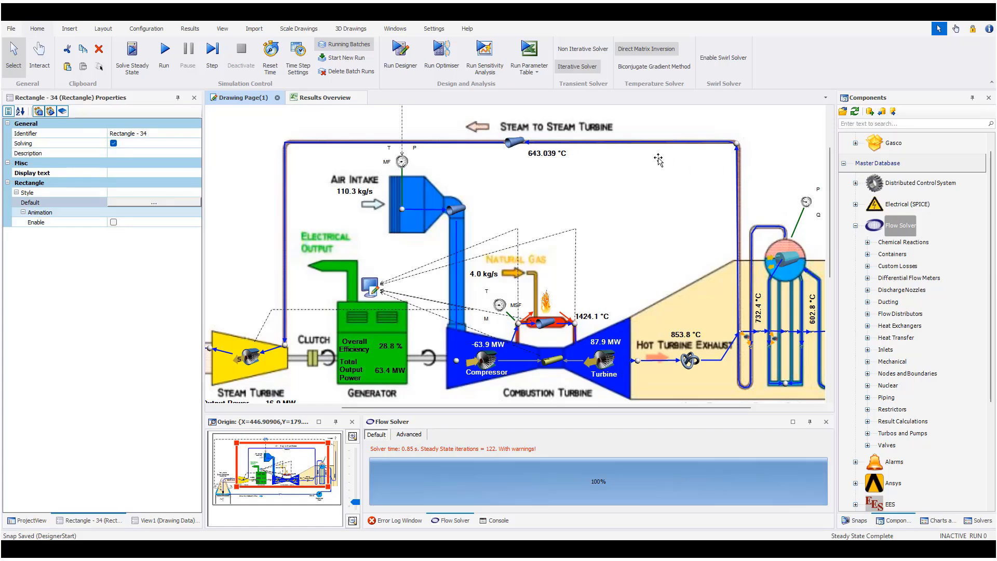
{"action": "mouse_move", "coordinate": [790, 261]}
- Open the actions setup and review the BOIL P and BOIL Q actions and their triggers
{"action": "left_click", "coordinate": [146, 29]}
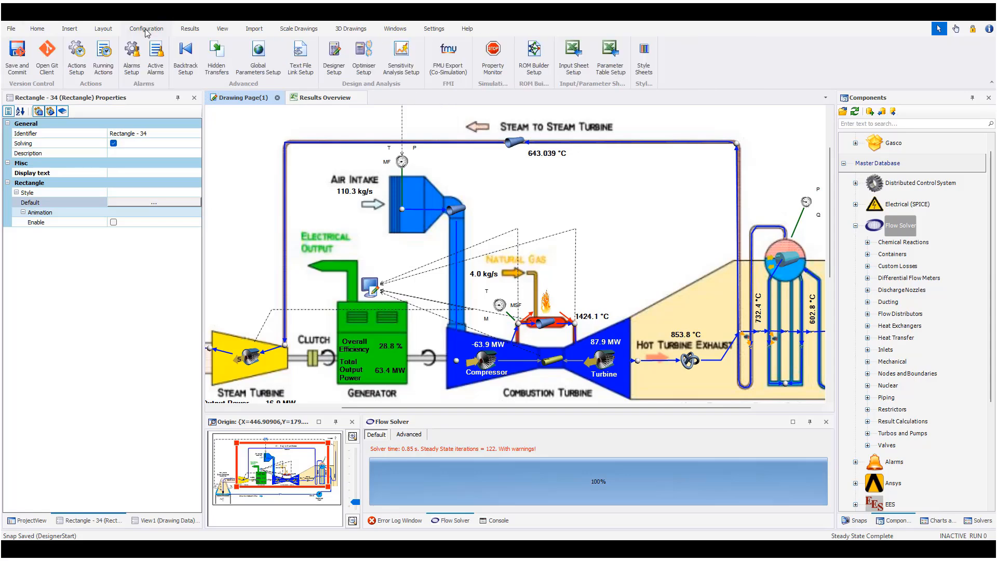
{"action": "left_click", "coordinate": [81, 77]}
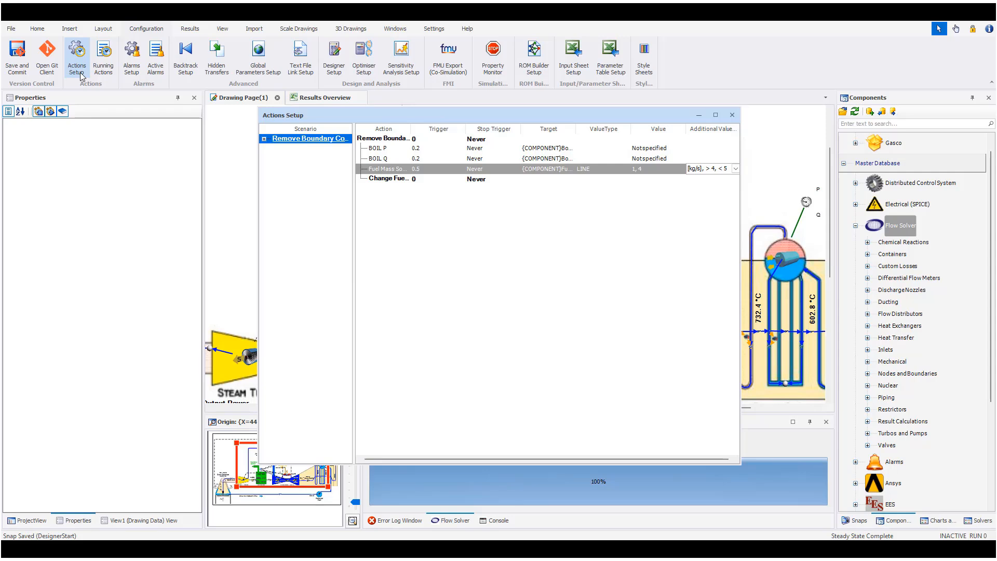
{"action": "left_click", "coordinate": [391, 148]}
{"action": "left_click", "coordinate": [393, 157]}
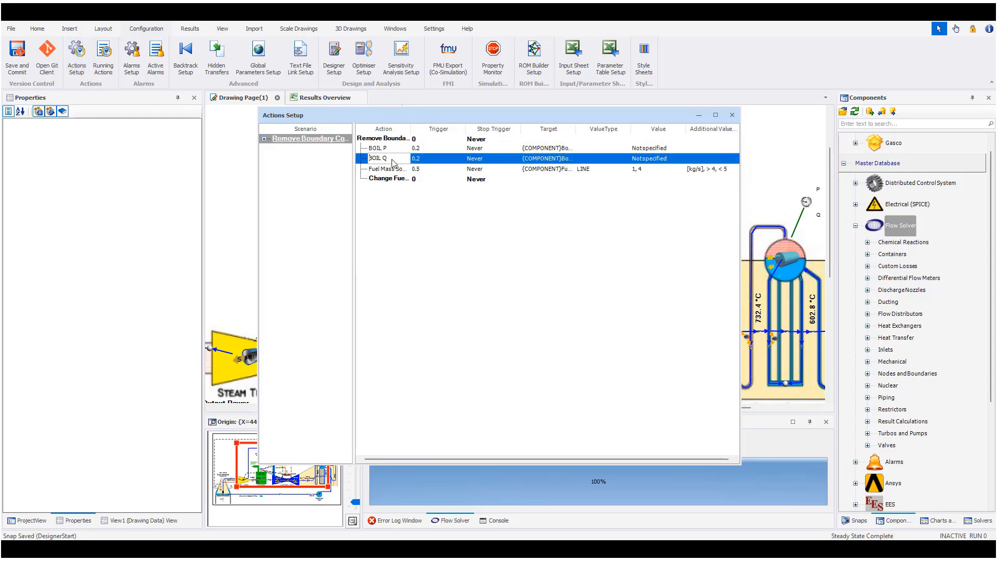
{"action": "left_click", "coordinate": [399, 149]}
{"action": "left_click", "coordinate": [400, 160]}
{"action": "left_click", "coordinate": [401, 148]}
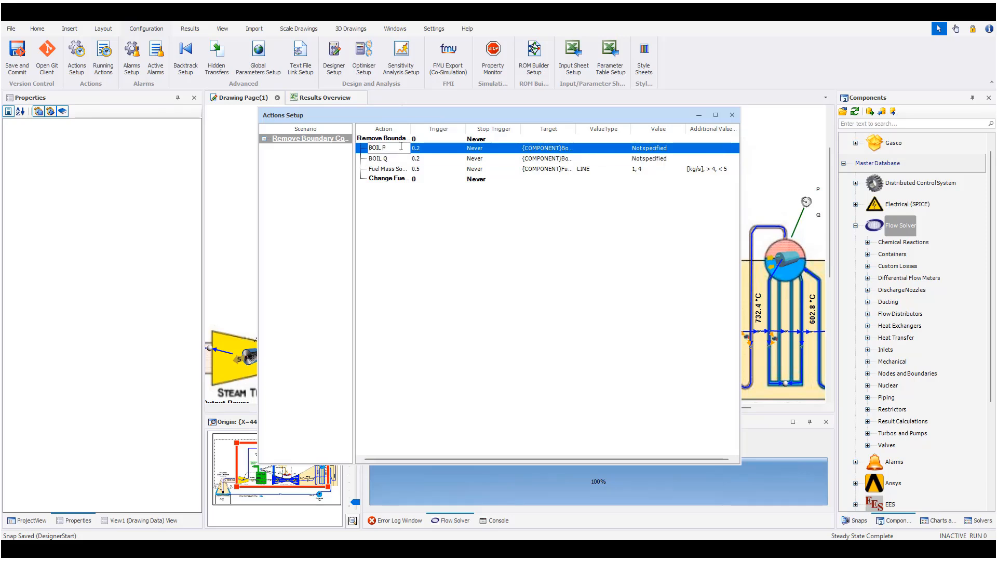
{"action": "left_click", "coordinate": [399, 159]}
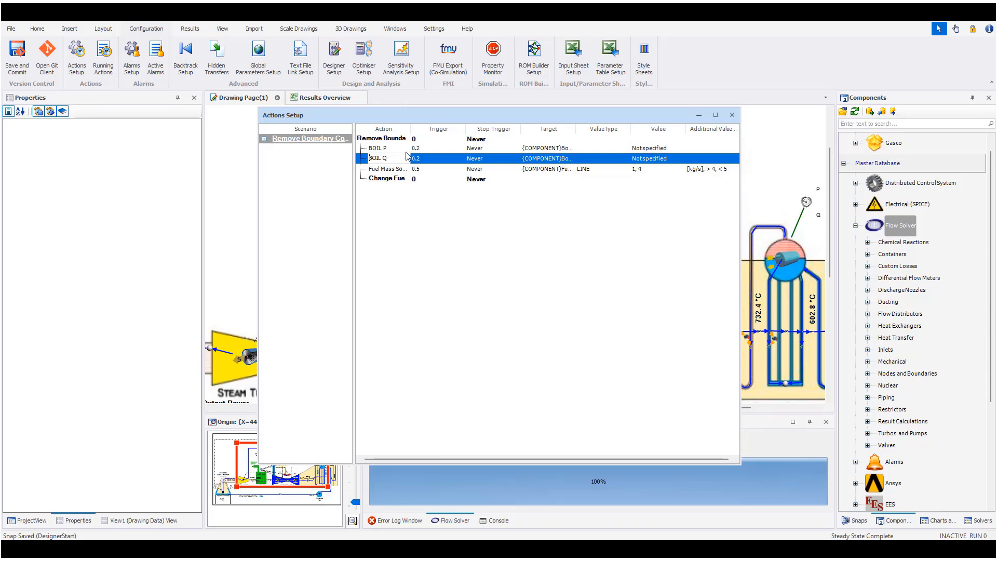
{"action": "left_click", "coordinate": [406, 148]}
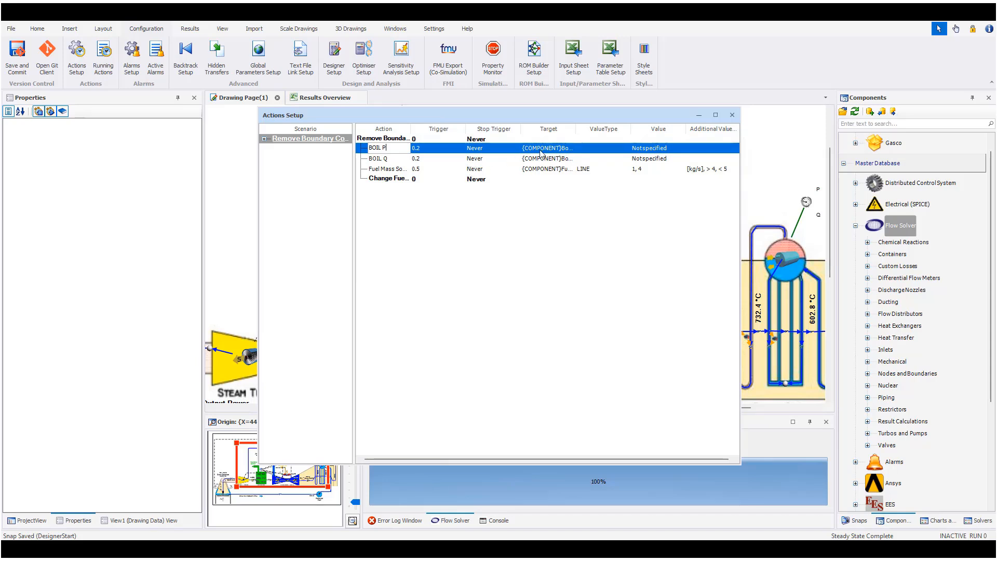
{"action": "left_click", "coordinate": [427, 148]}
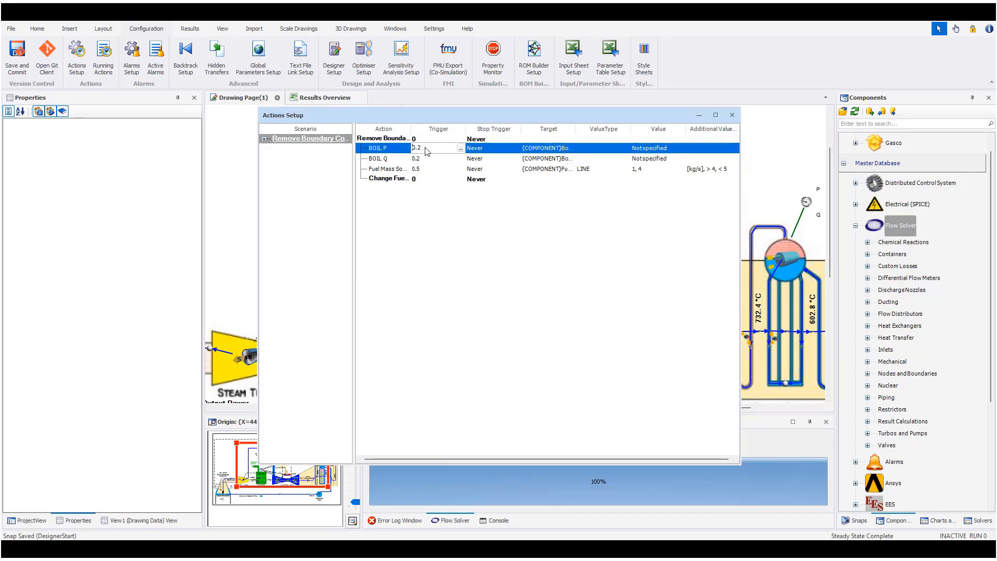
{"action": "left_click", "coordinate": [427, 158]}
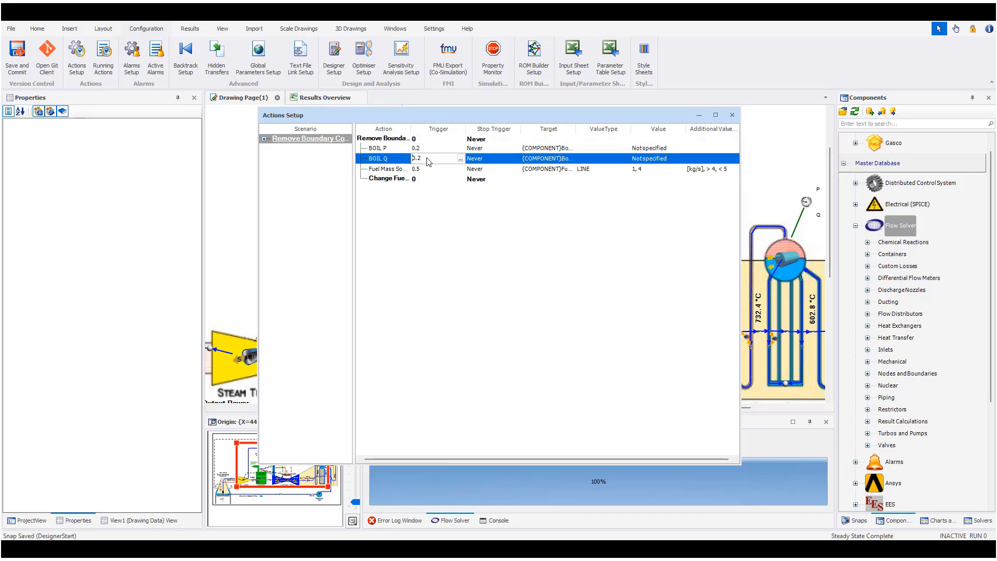
- Inspect which element and property the BOIL P action targets, leaving the selection as it is
{"action": "left_click", "coordinate": [428, 149]}
{"action": "left_click", "coordinate": [576, 150]}
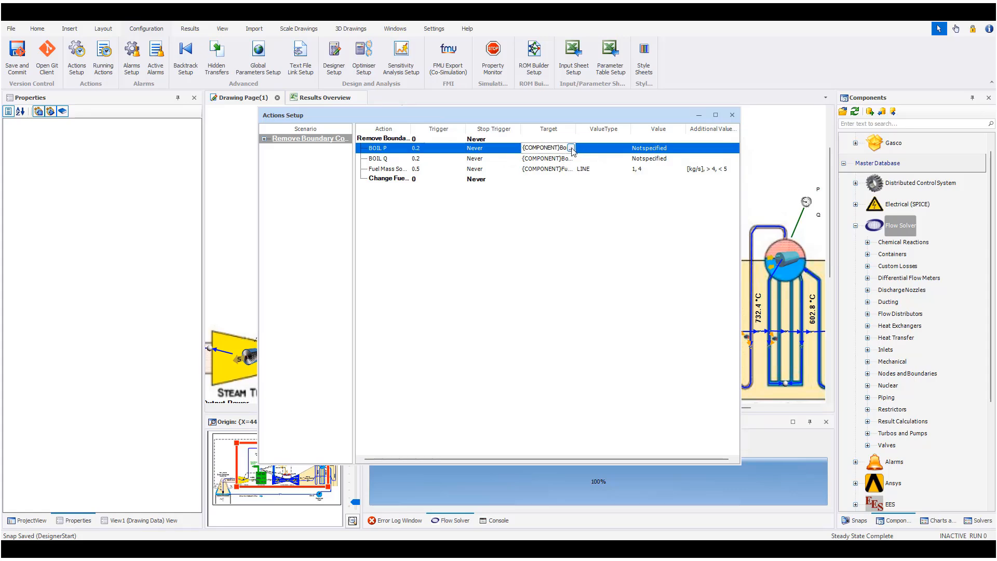
{"action": "left_click", "coordinate": [571, 149]}
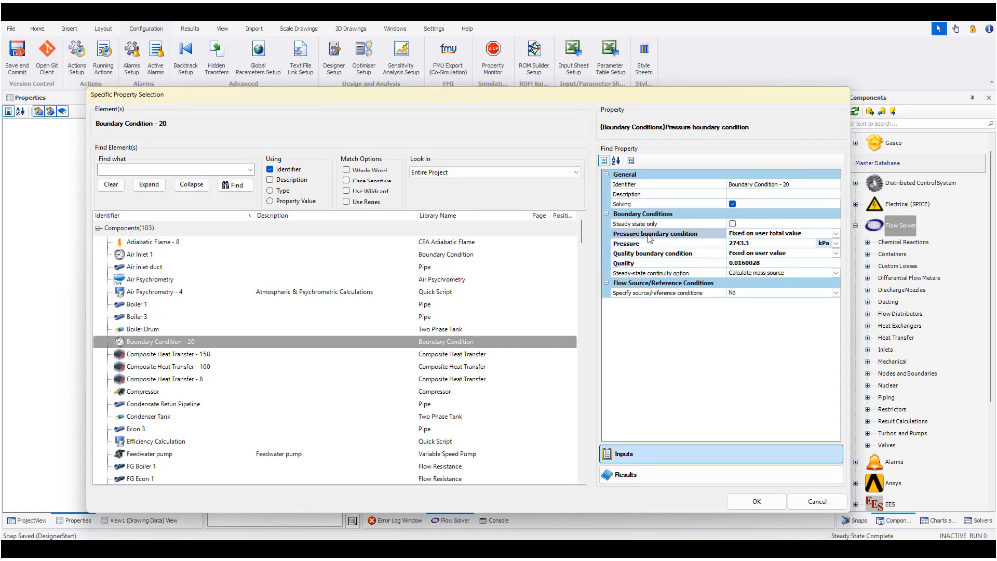
{"action": "left_click", "coordinate": [815, 502]}
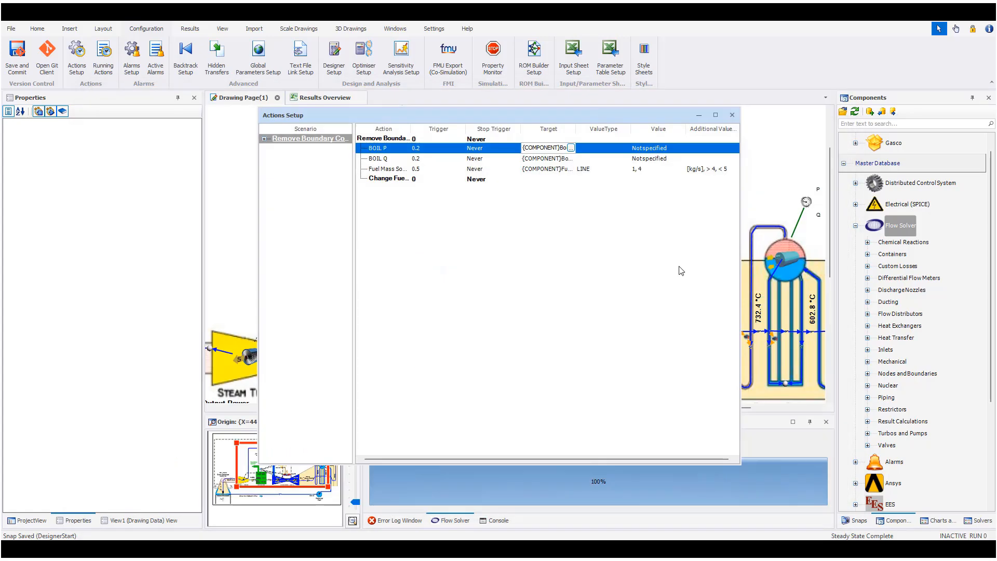
- Inspect the BOIL Q action's value and its target element and property, leaving the selection as it is
{"action": "left_click", "coordinate": [652, 160]}
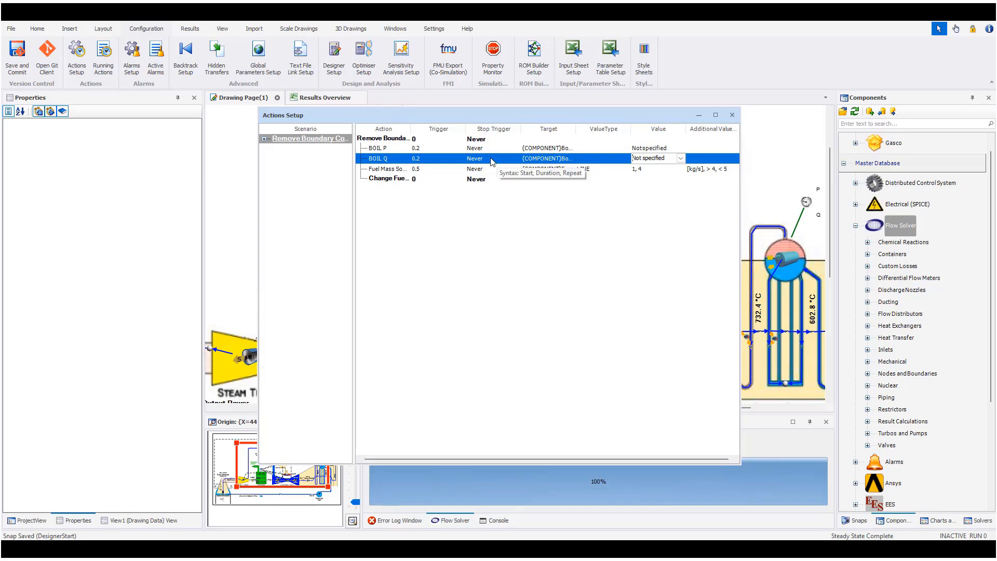
{"action": "left_click", "coordinate": [592, 158]}
{"action": "left_click", "coordinate": [568, 158]}
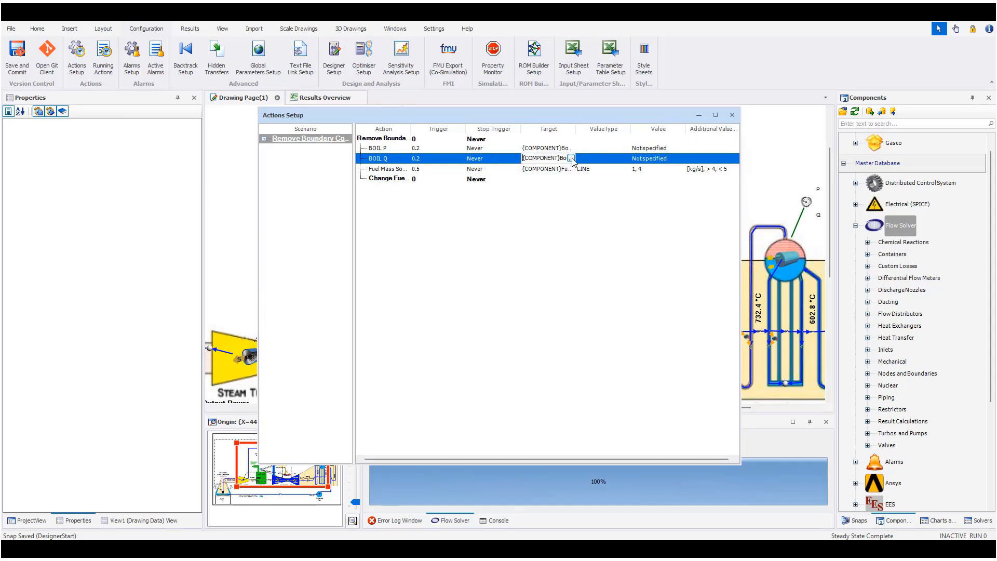
{"action": "left_click", "coordinate": [571, 159]}
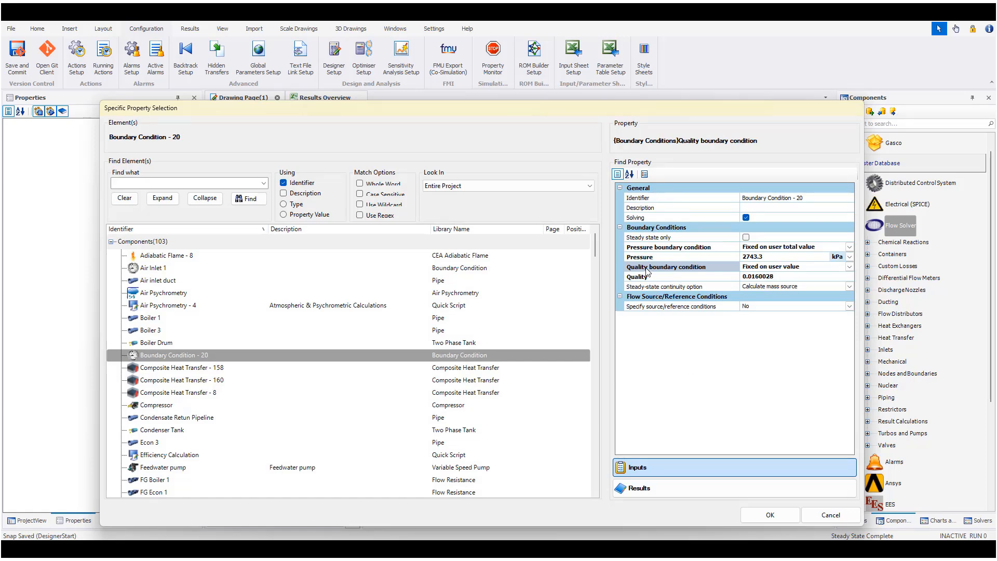
{"action": "left_click", "coordinate": [850, 519]}
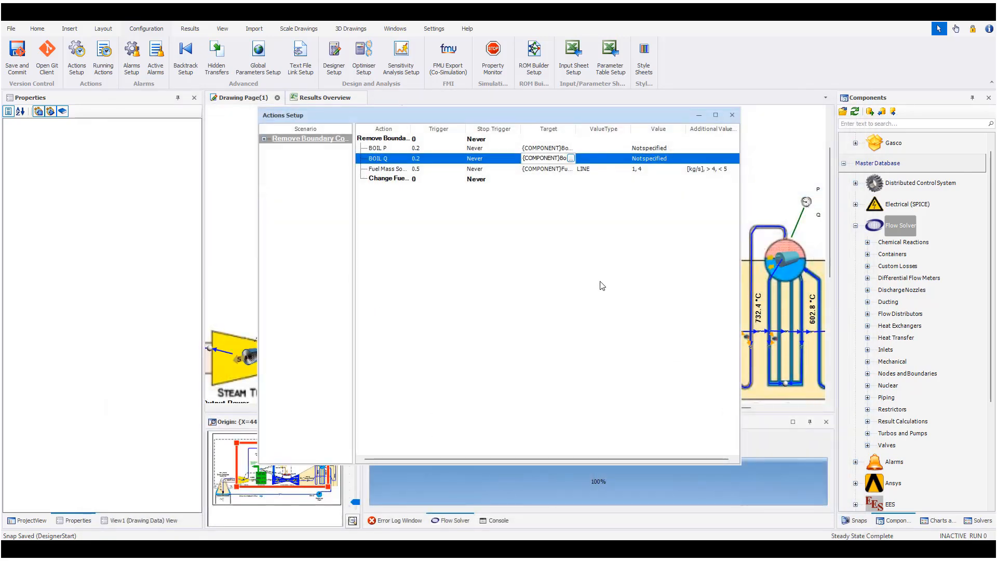
- Review the fuel mass source action's trigger and its target property, leaving the selection as it is
{"action": "left_click", "coordinate": [407, 170]}
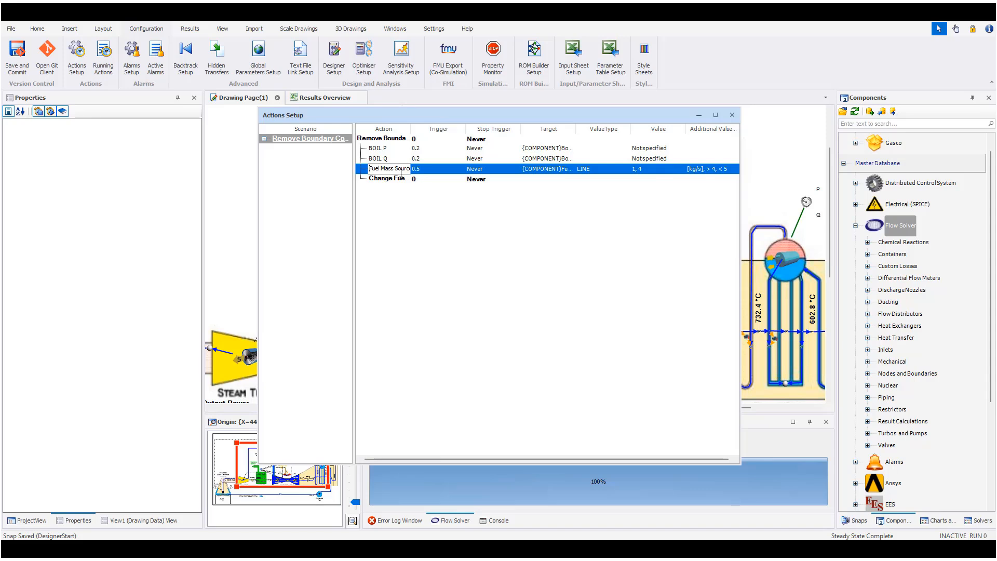
{"action": "left_click", "coordinate": [427, 168]}
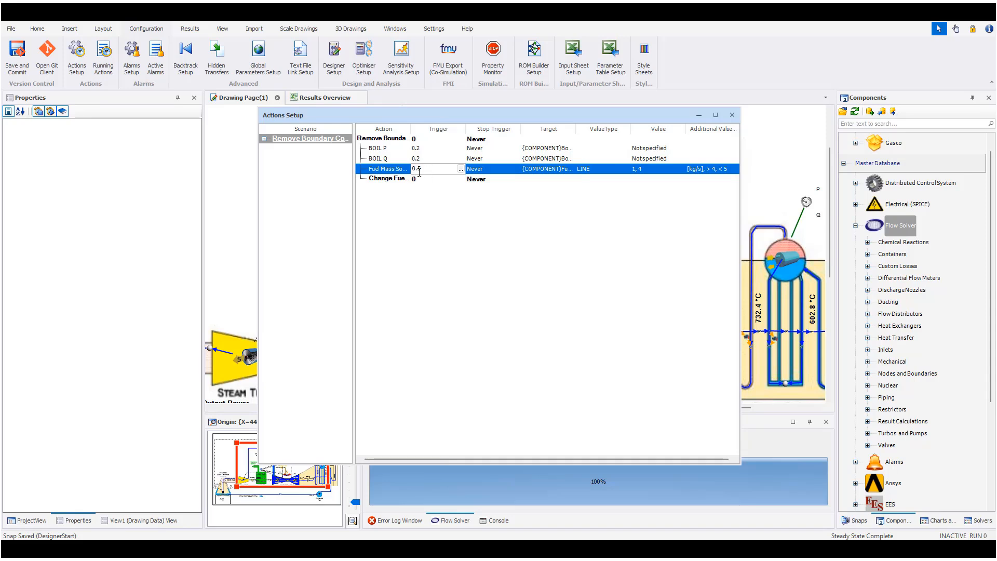
{"action": "left_click", "coordinate": [552, 171]}
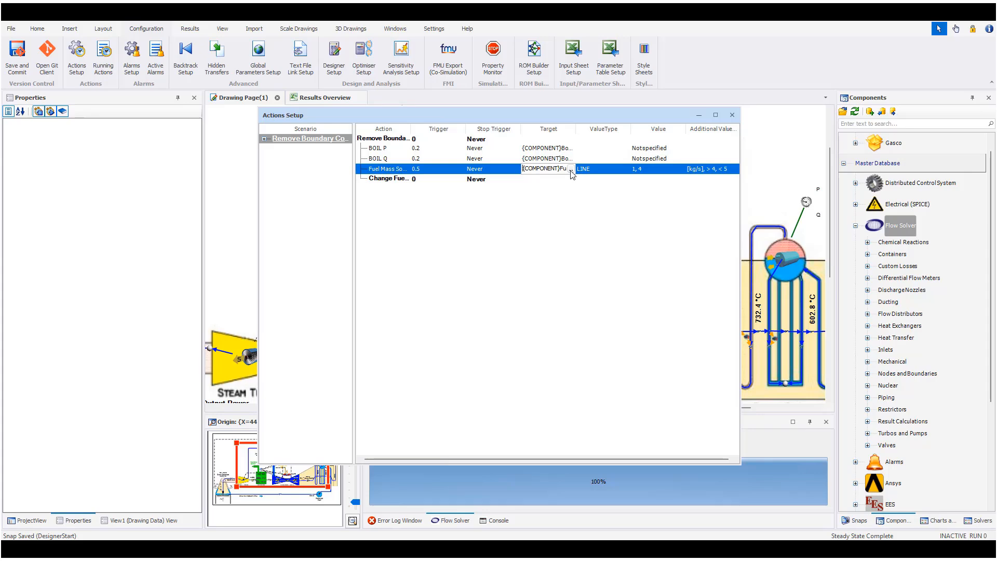
{"action": "left_click", "coordinate": [570, 170]}
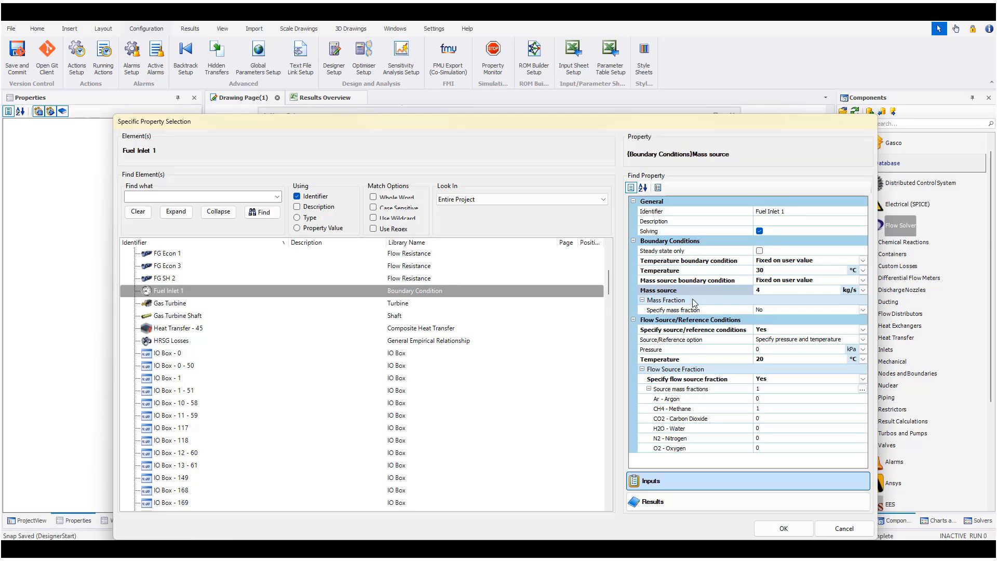
{"action": "left_click", "coordinate": [843, 528]}
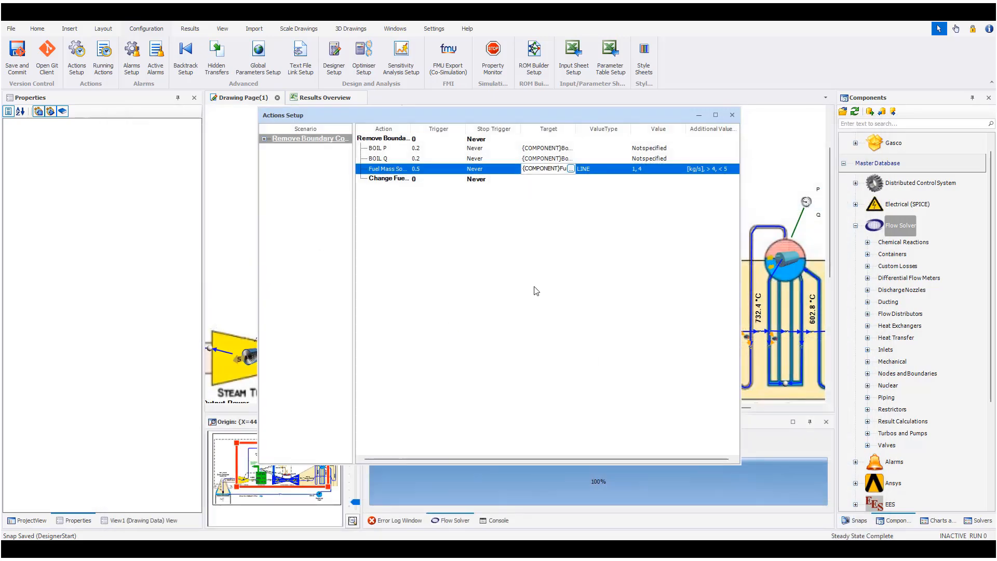
- Examine the slope and constant that define the fuel mass source action's line value
{"action": "left_click", "coordinate": [642, 171]}
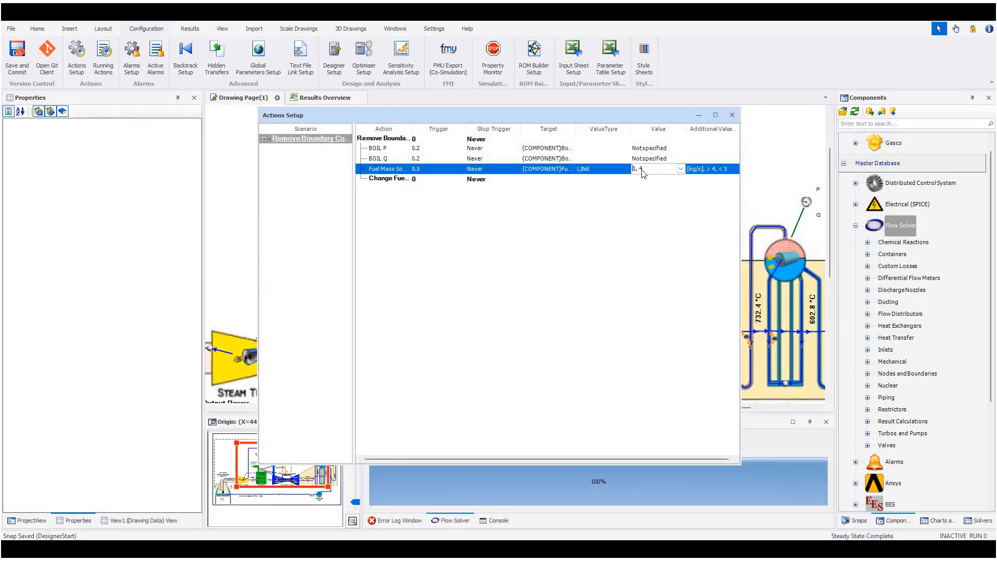
{"action": "left_click", "coordinate": [680, 169]}
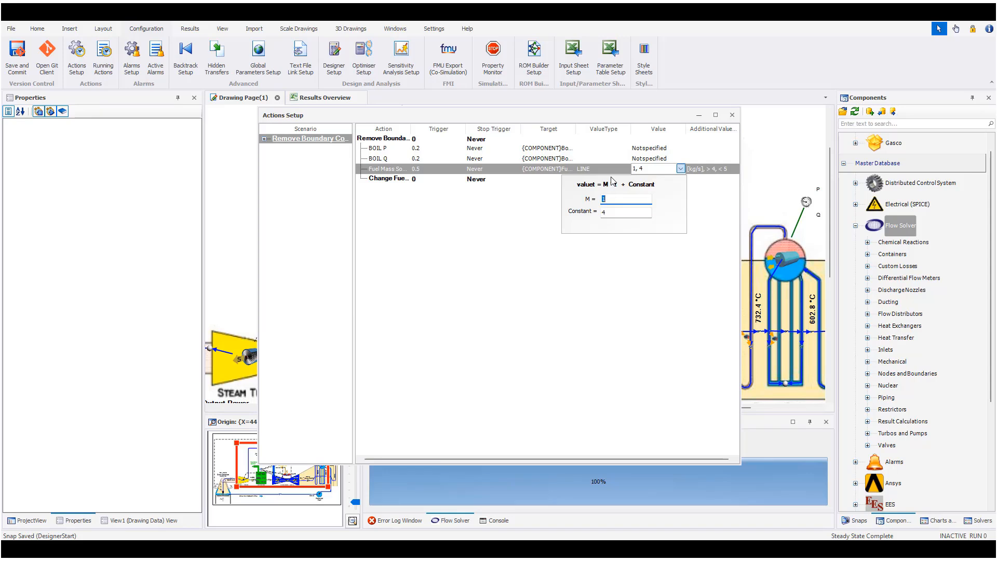
{"action": "left_click", "coordinate": [704, 201]}
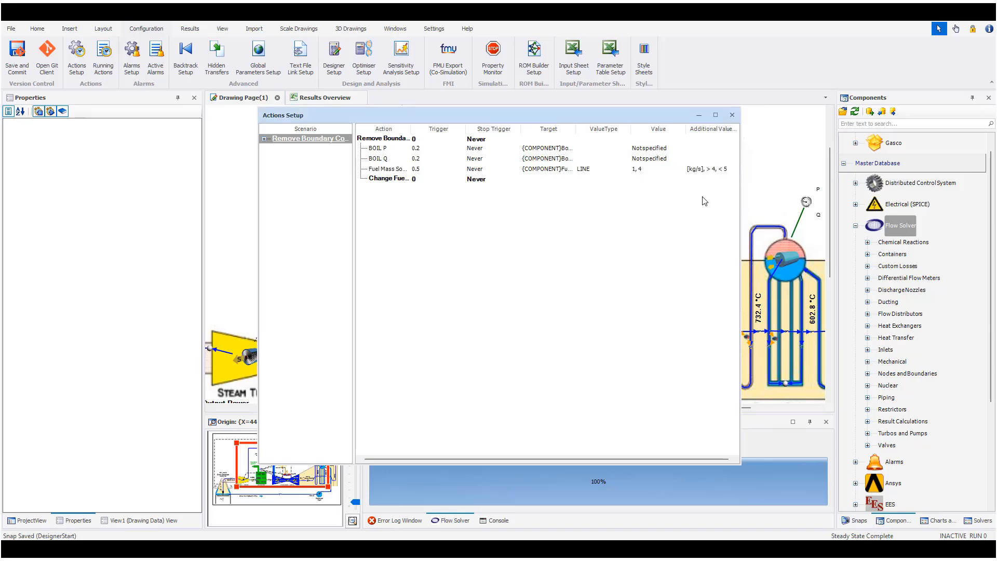
- Review the fuel mass source action's unit and its lower and upper limits, and close the actions setup
{"action": "left_click", "coordinate": [716, 171]}
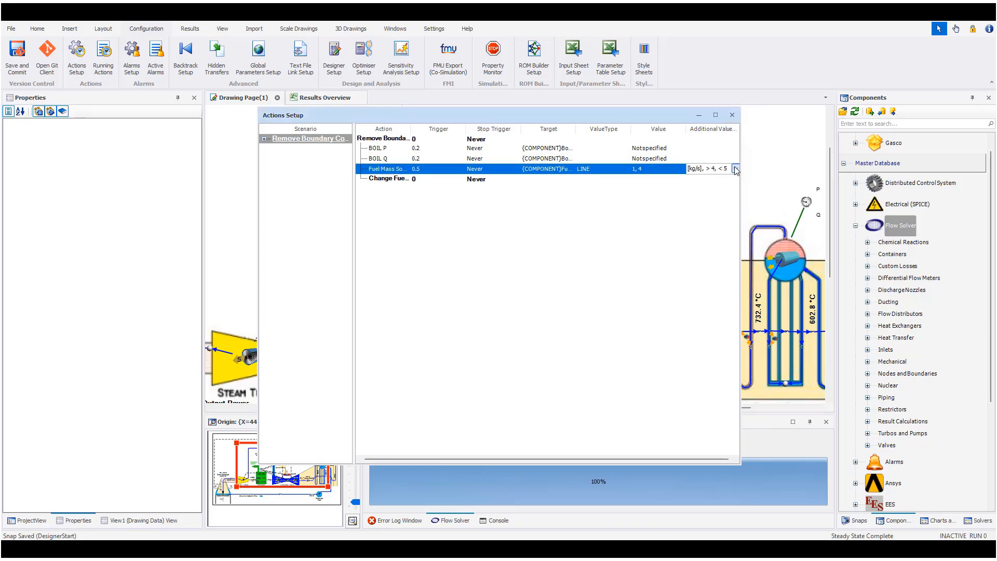
{"action": "left_click", "coordinate": [735, 168]}
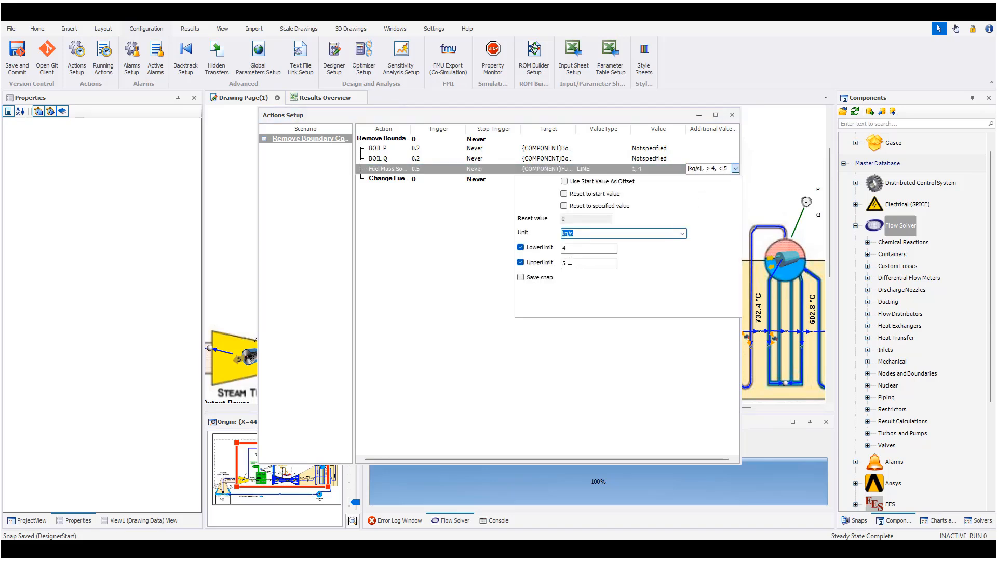
{"action": "left_click", "coordinate": [570, 261]}
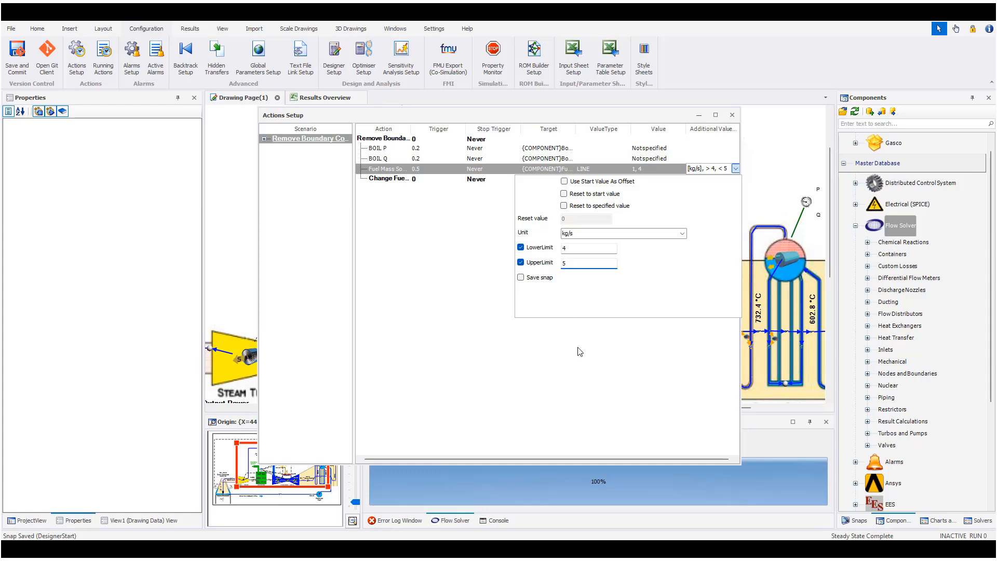
{"action": "left_click", "coordinate": [585, 381]}
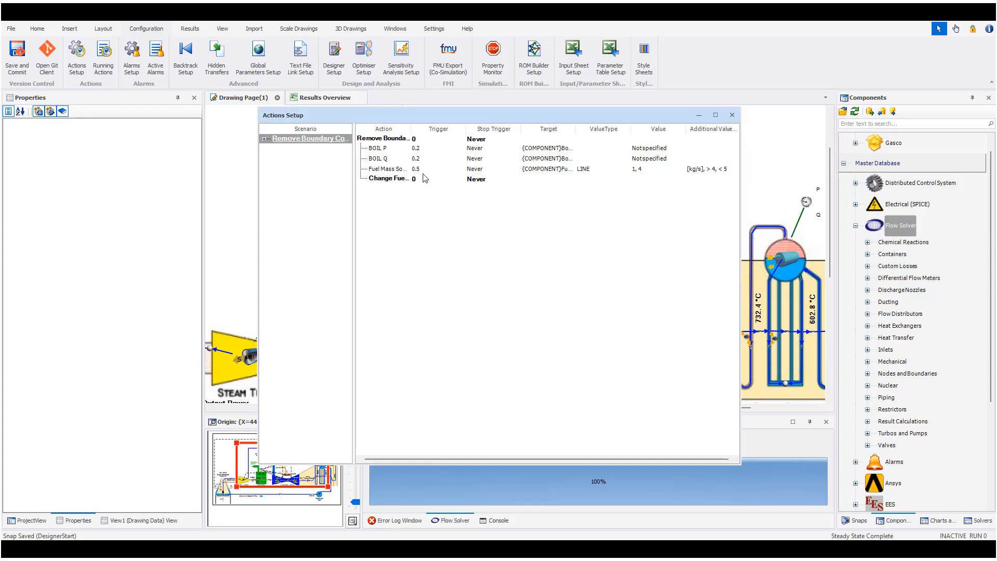
{"action": "left_click", "coordinate": [731, 114]}
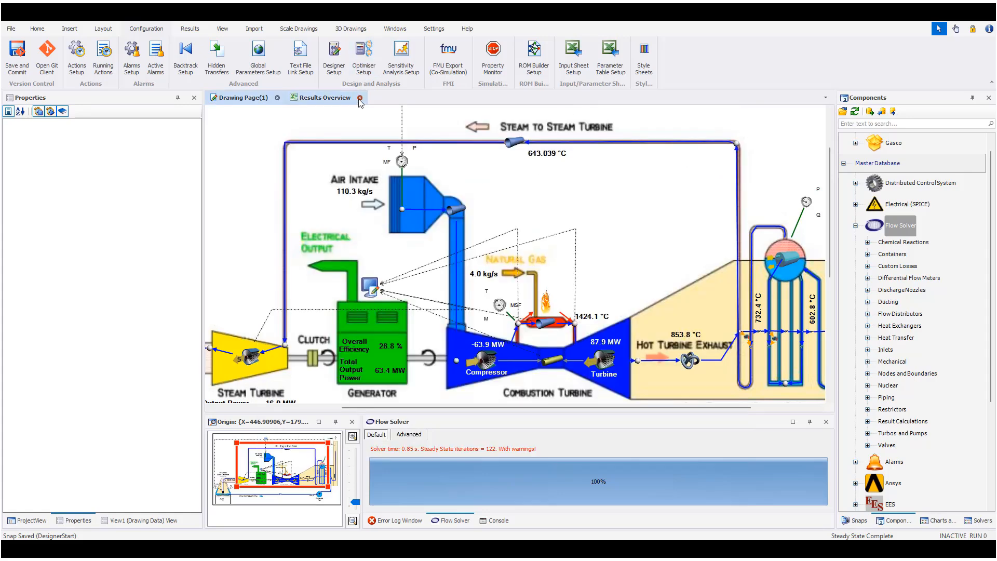
- Run the transient simulation and bring the steam turbine and gas turbine power charts into view
{"action": "left_click", "coordinate": [36, 30]}
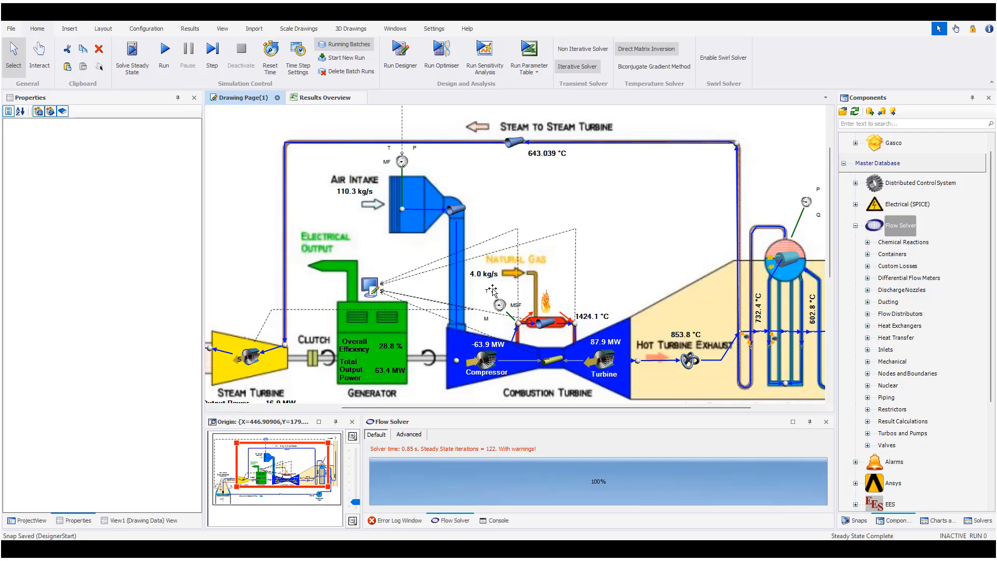
{"action": "left_click", "coordinate": [163, 74]}
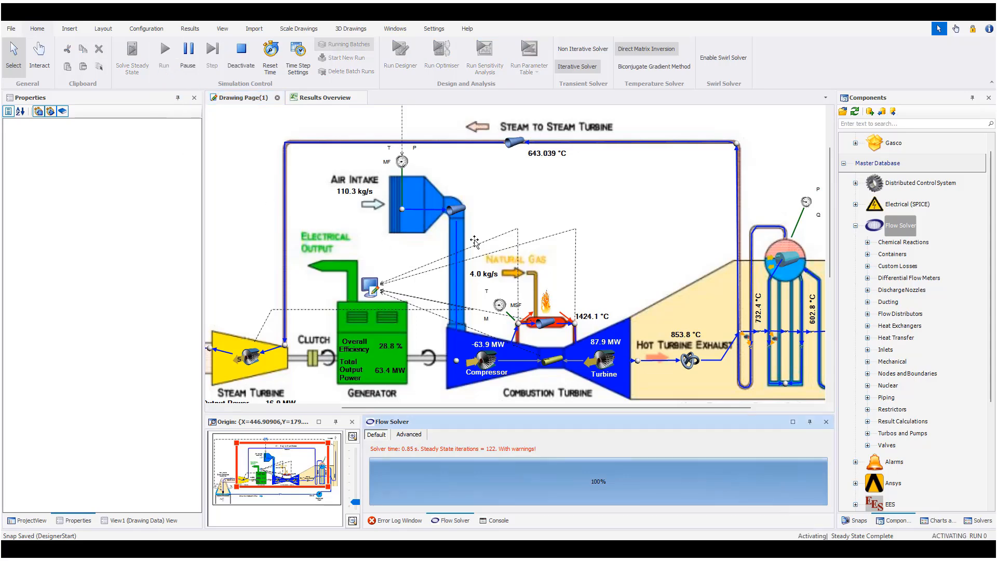
{"action": "scroll", "coordinate": [548, 345], "scroll_direction": "down", "scroll_amount": 3}
{"action": "scroll", "coordinate": [548, 345], "scroll_direction": "down", "scroll_amount": 7}
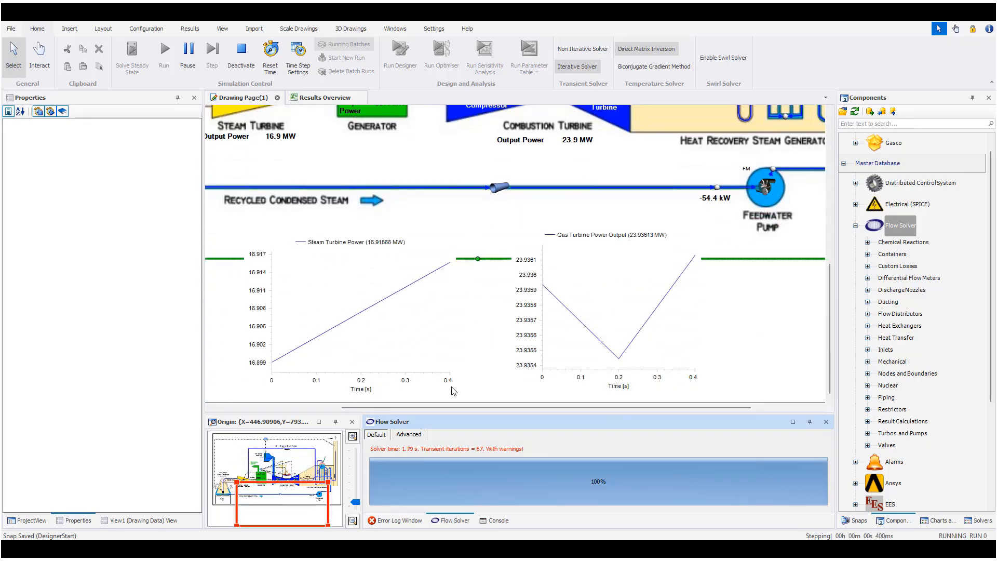
- Check the natural gas flow and turbine outputs on the drawing during the run, and follow both turbine power charts
{"action": "scroll", "coordinate": [459, 384], "scroll_direction": "up", "scroll_amount": 10}
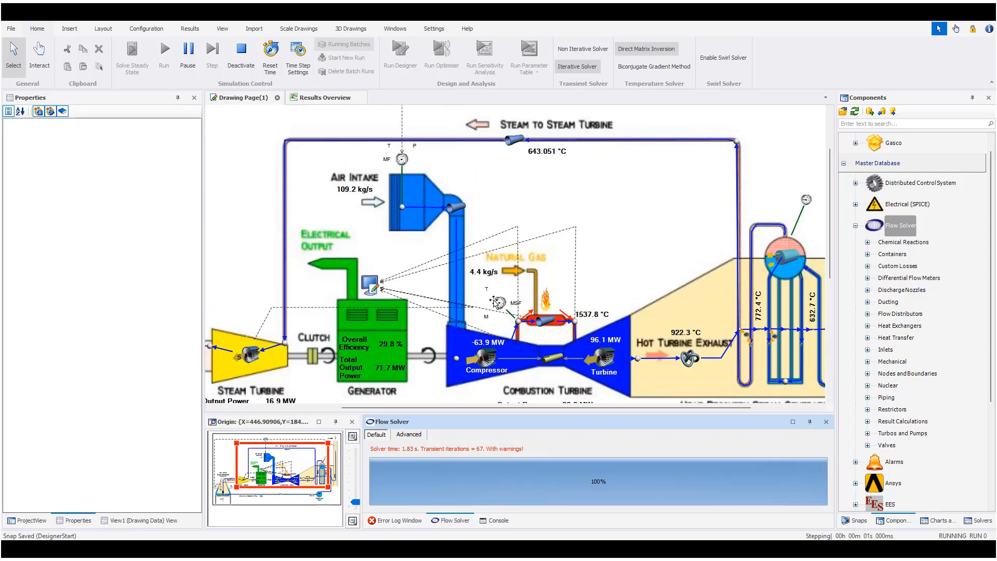
{"action": "mouse_move", "coordinate": [494, 301]}
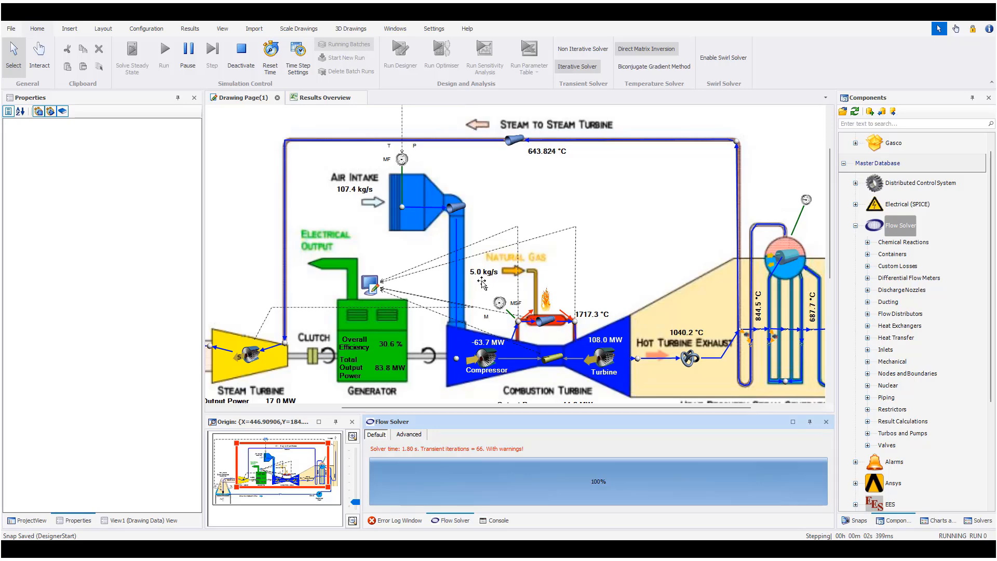
{"action": "scroll", "coordinate": [482, 282], "scroll_direction": "down", "scroll_amount": 3}
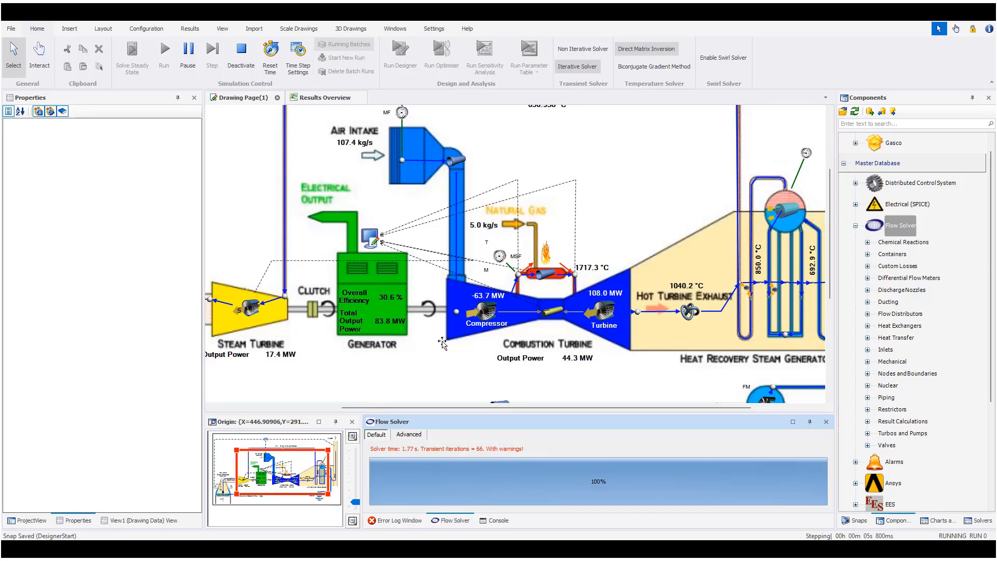
{"action": "scroll", "coordinate": [441, 342], "scroll_direction": "down", "scroll_amount": 4}
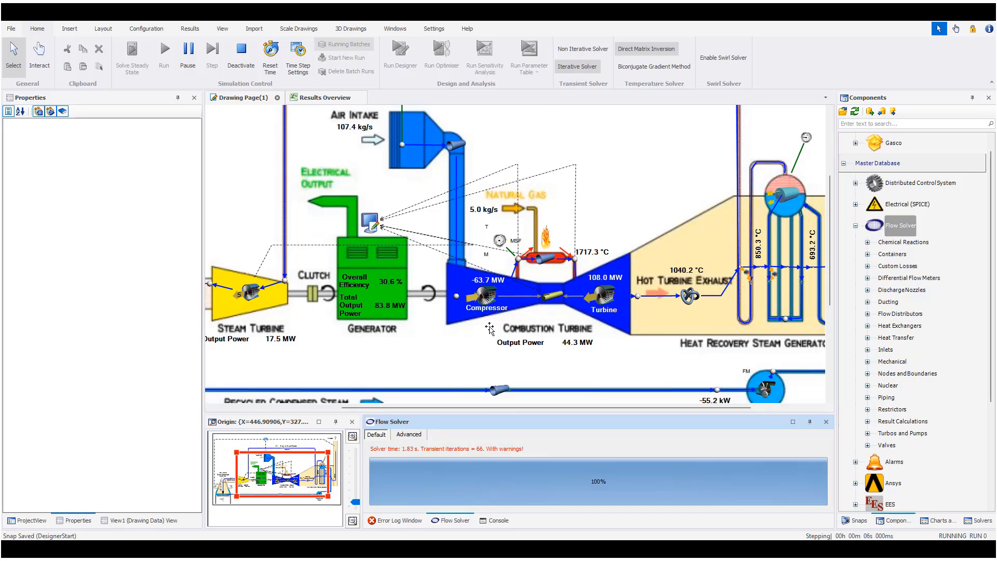
{"action": "scroll", "coordinate": [519, 327], "scroll_direction": "down", "scroll_amount": 4}
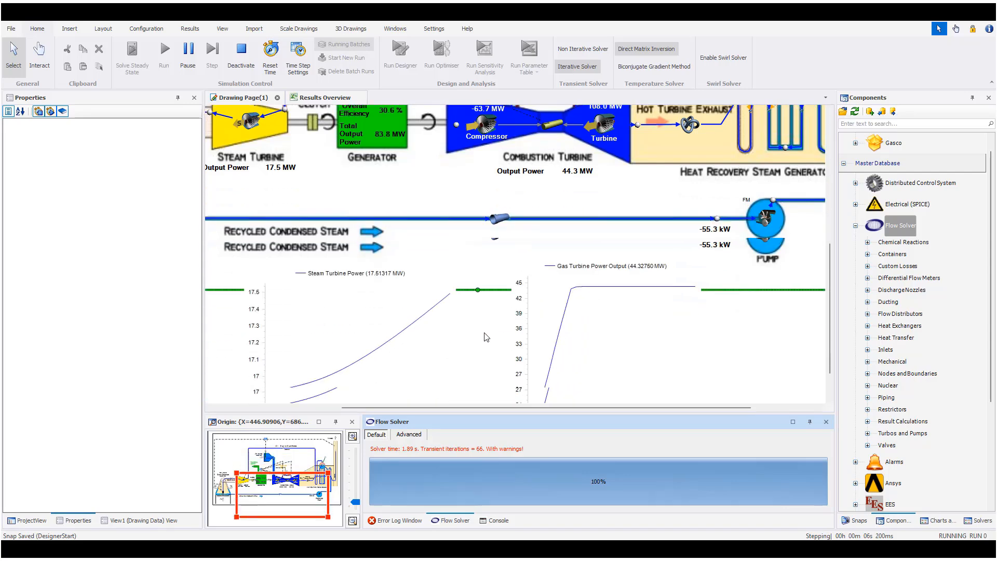
{"action": "left_click", "coordinate": [490, 363]}
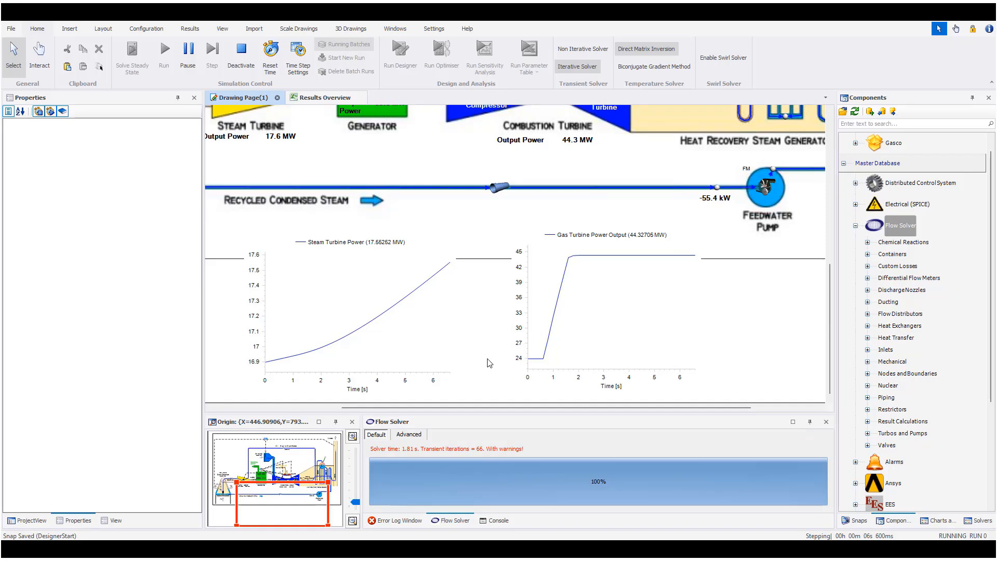
{"action": "mouse_move", "coordinate": [631, 256]}
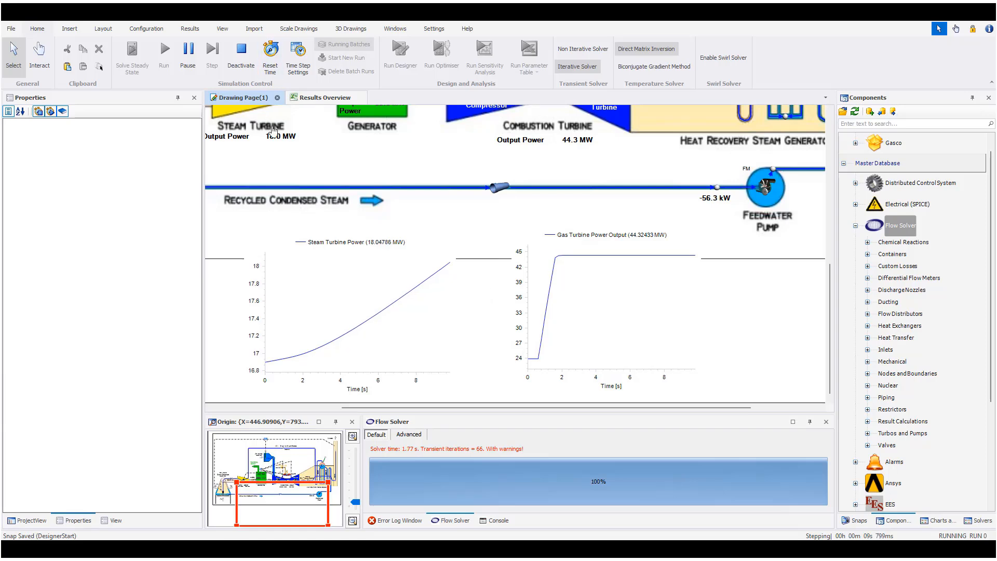
- Examine the combustion turbine and heat recovery steam generator temperatures on the drawing while the transient run proceeds
{"action": "scroll", "coordinate": [401, 192], "scroll_direction": "up", "scroll_amount": 1}
{"action": "scroll", "coordinate": [401, 192], "scroll_direction": "up", "scroll_amount": 5}
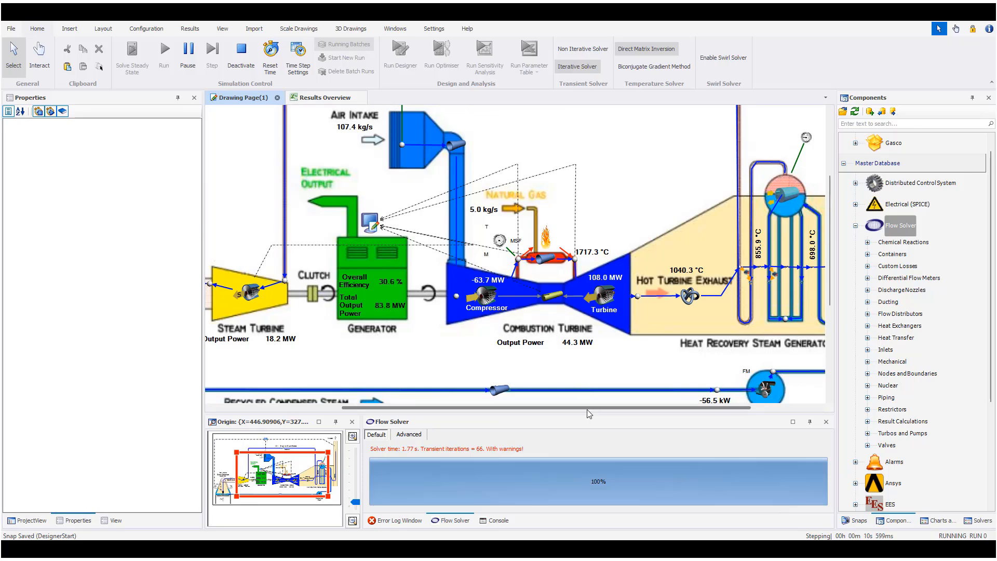
{"action": "left_click_drag", "start_coordinate": [587, 412], "coordinate": [652, 412]}
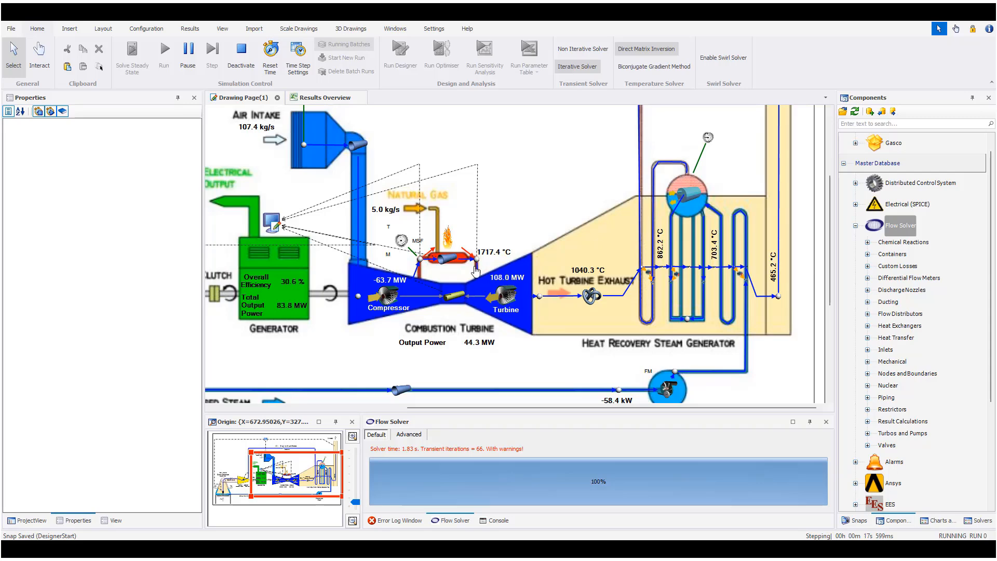
{"action": "mouse_move", "coordinate": [500, 289]}
- Follow both turbine power charts to the end of the run and read the steam turbine curve's last point
{"action": "scroll", "coordinate": [429, 340], "scroll_direction": "down", "scroll_amount": 1}
{"action": "scroll", "coordinate": [429, 340], "scroll_direction": "down", "scroll_amount": 5}
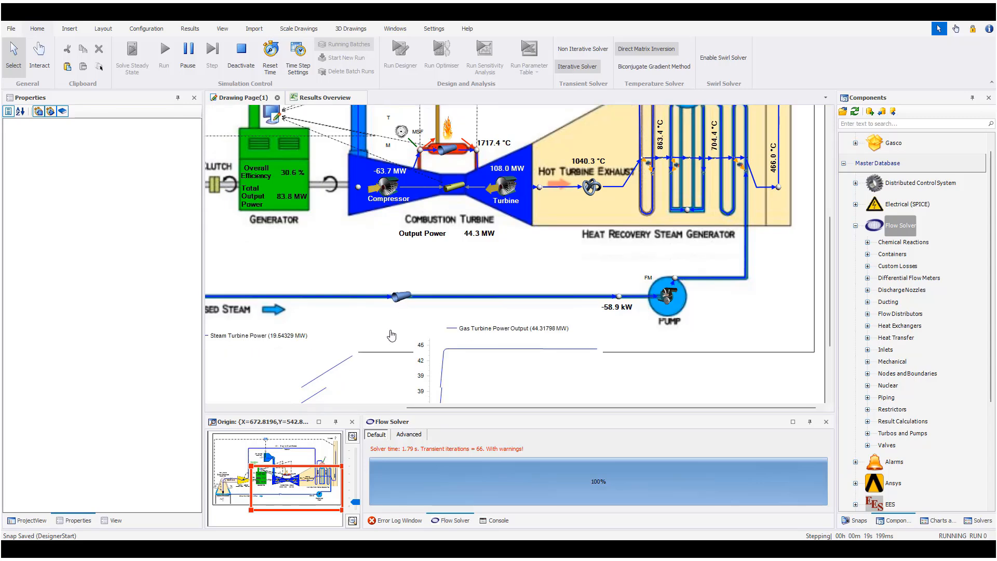
{"action": "scroll", "coordinate": [388, 337], "scroll_direction": "down", "scroll_amount": 1}
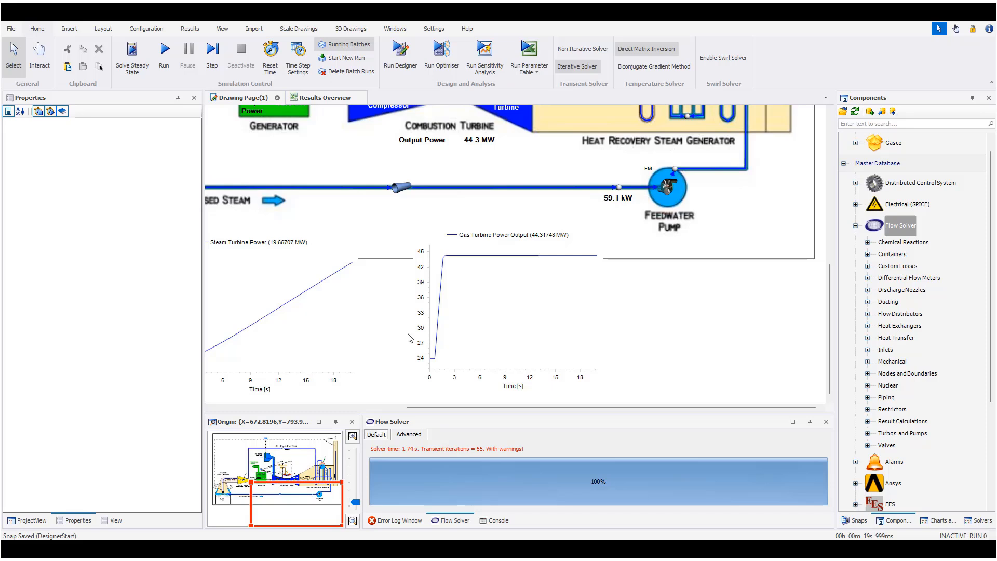
{"action": "mouse_move", "coordinate": [352, 351]}
{"action": "mouse_move", "coordinate": [464, 280]}
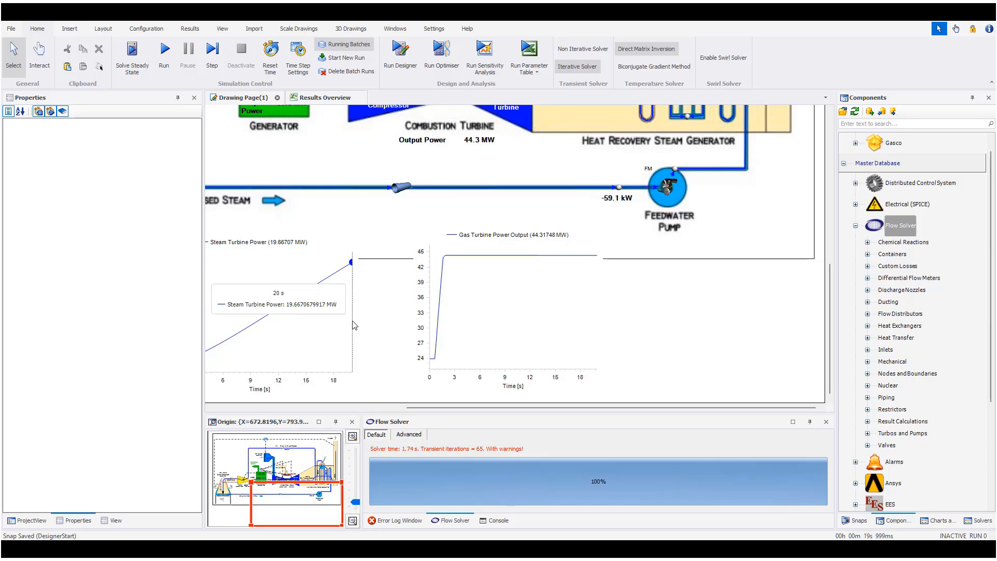
- Review the steam turbine, combustion turbine and generator output power on the drawing after the transient run
{"action": "scroll", "coordinate": [353, 325], "scroll_direction": "up", "scroll_amount": 2}
{"action": "scroll", "coordinate": [353, 324], "scroll_direction": "down", "scroll_amount": 2}
{"action": "scroll", "coordinate": [384, 326], "scroll_direction": "up", "scroll_amount": 4}
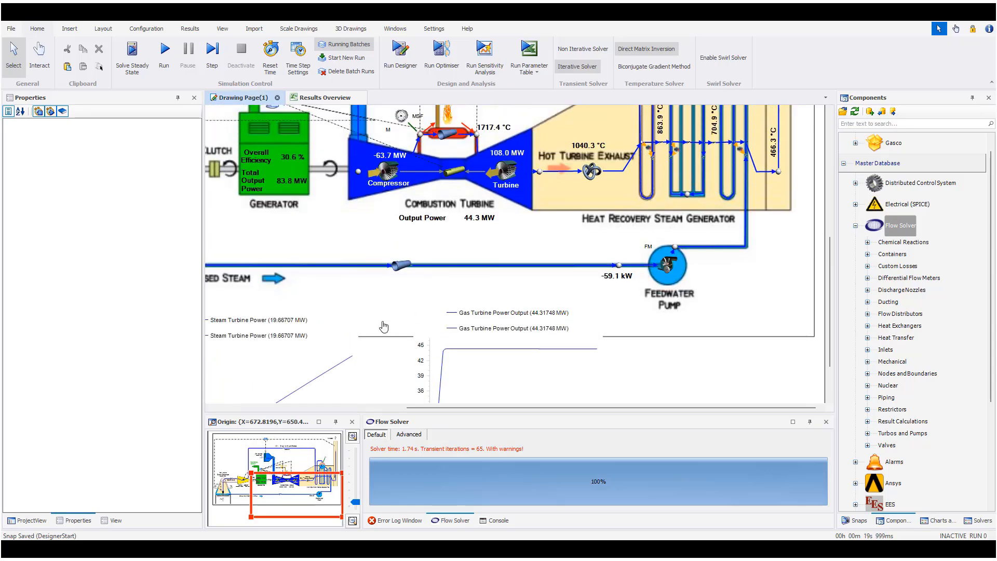
{"action": "scroll", "coordinate": [337, 275], "scroll_direction": "left", "scroll_amount": 6}
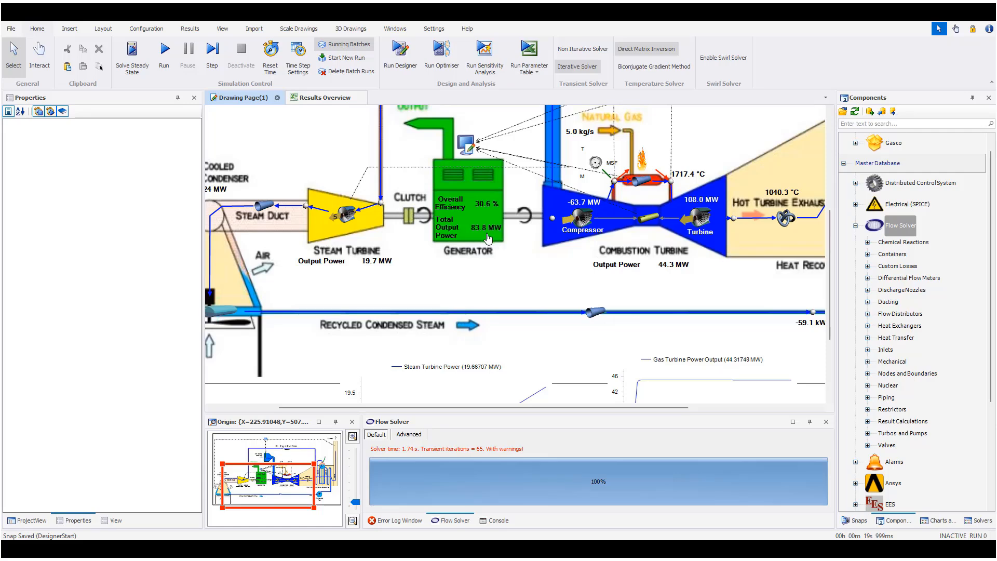
{"action": "scroll", "coordinate": [488, 239], "scroll_direction": "up", "scroll_amount": 3}
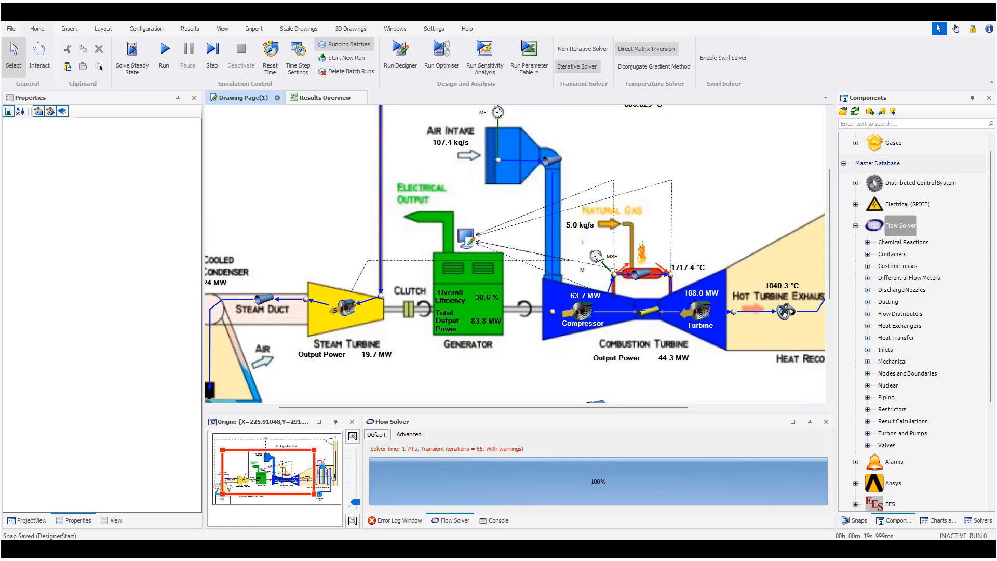
- Inspect the fuel inlet's mass source boundary condition and the boiler drum's results, and clear the selection
{"action": "left_click", "coordinate": [596, 255]}
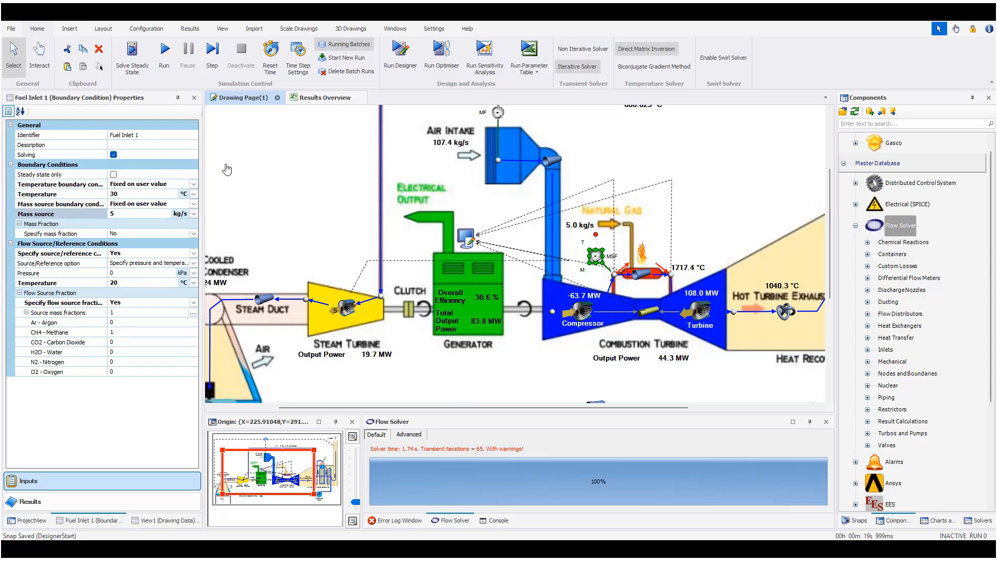
{"action": "mouse_move", "coordinate": [593, 254]}
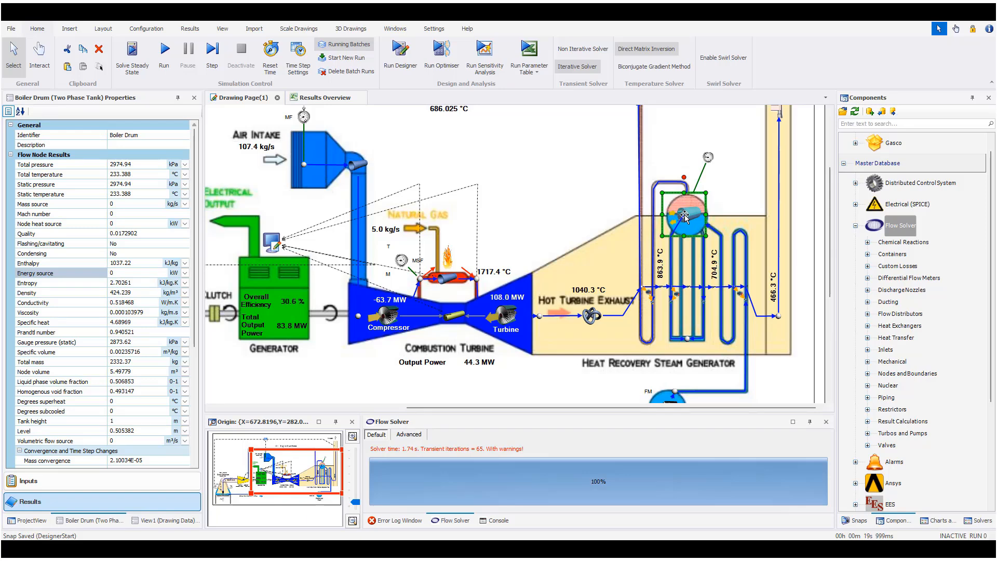
{"action": "left_click", "coordinate": [599, 189]}
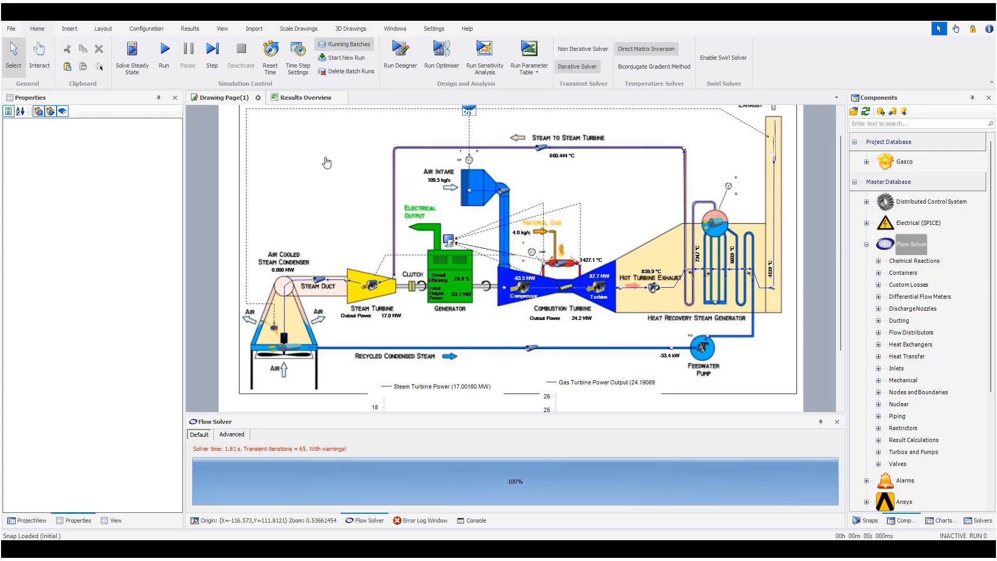
- Open the actions setup and examine the slope and constant of the fuel mass source action's line value
{"action": "left_click", "coordinate": [150, 31]}
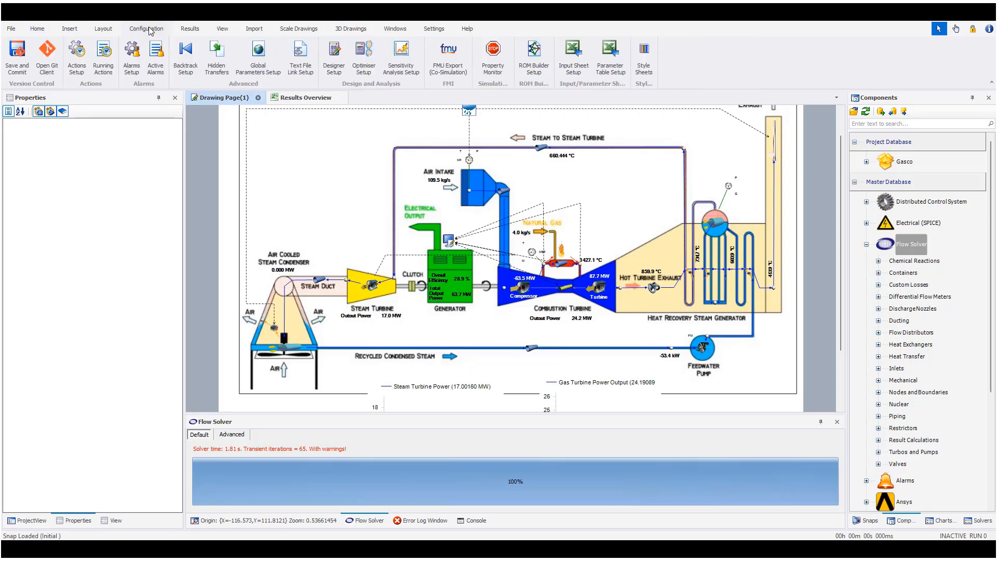
{"action": "left_click", "coordinate": [77, 67]}
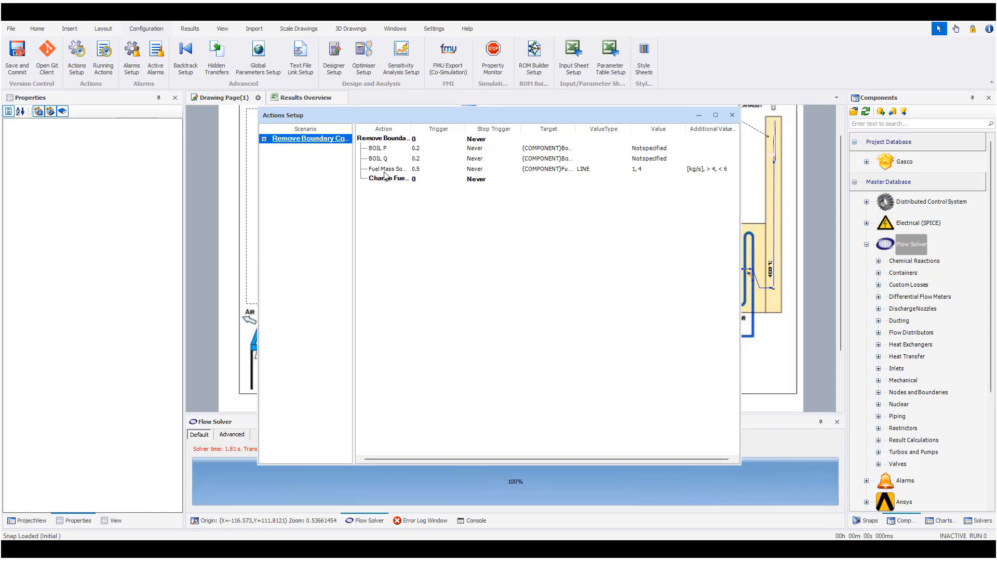
{"action": "left_click", "coordinate": [384, 169]}
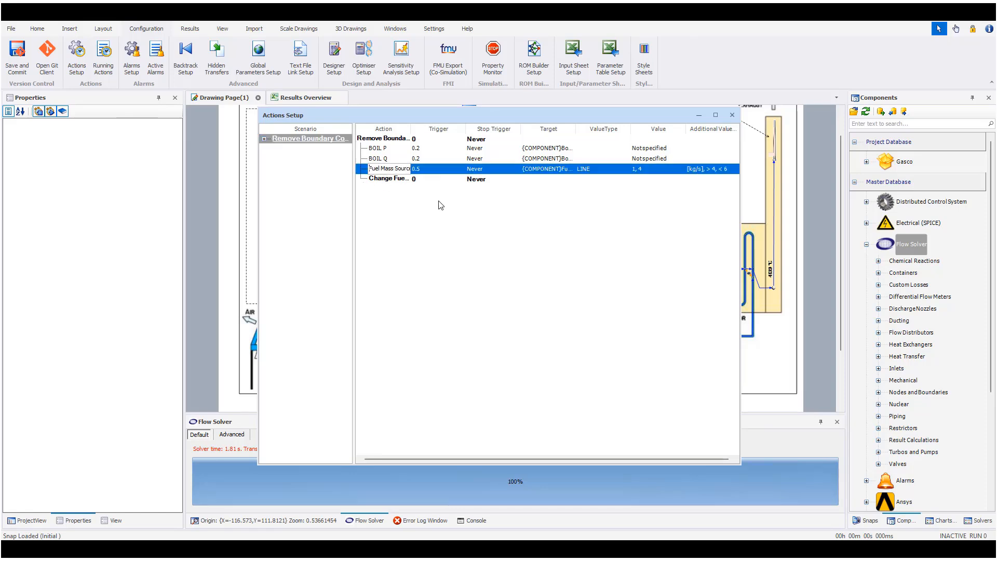
{"action": "left_click", "coordinate": [652, 169]}
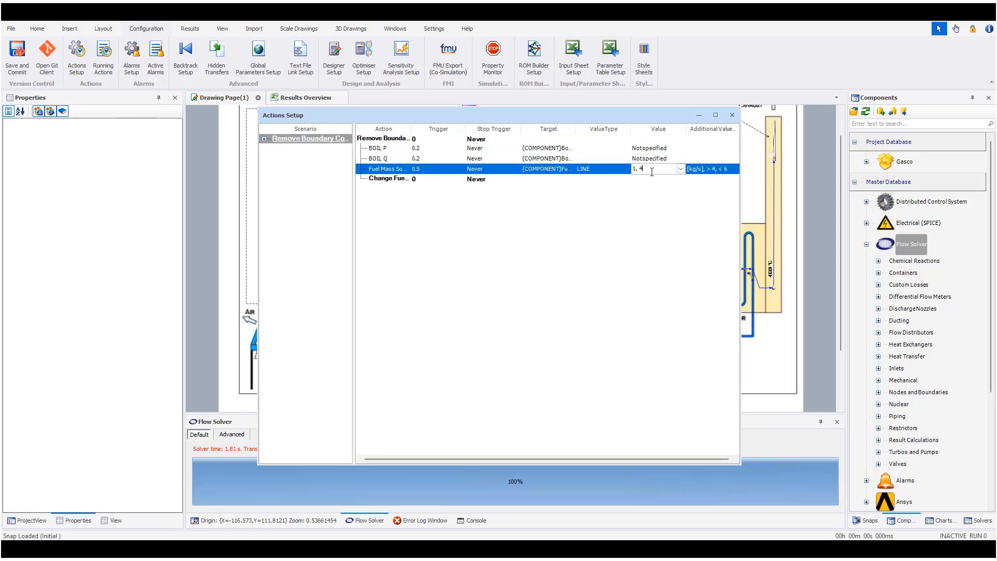
{"action": "left_click", "coordinate": [680, 169]}
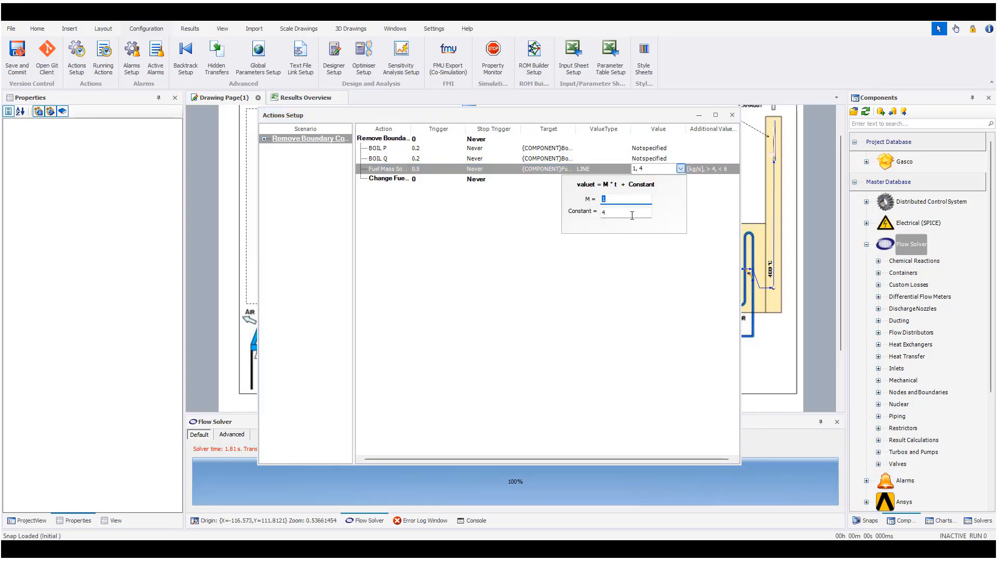
{"action": "left_click", "coordinate": [700, 245]}
- Check the fuel mass source action's additional value settings, including its upper limit, and close the actions setup
{"action": "left_click", "coordinate": [722, 172]}
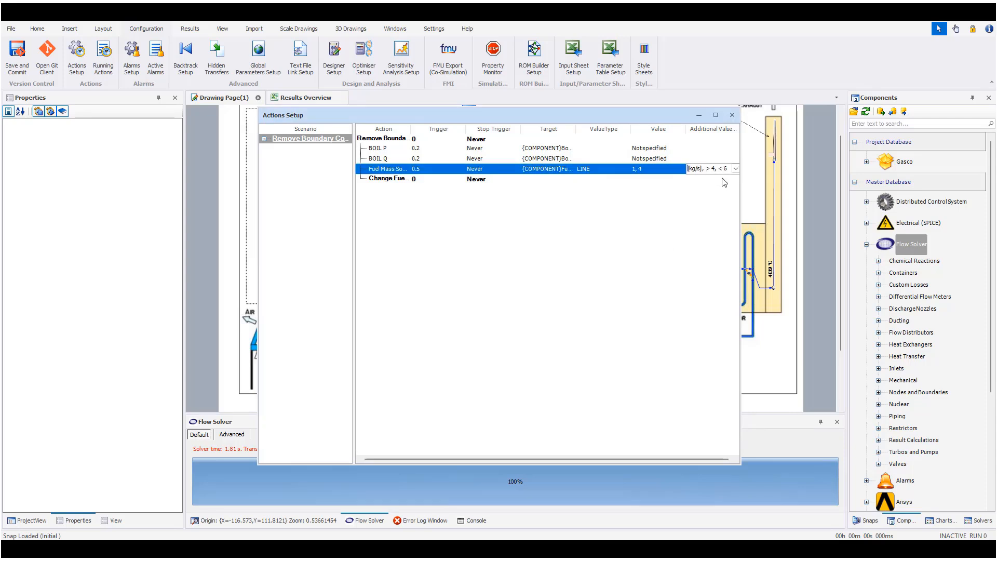
{"action": "left_click", "coordinate": [736, 169]}
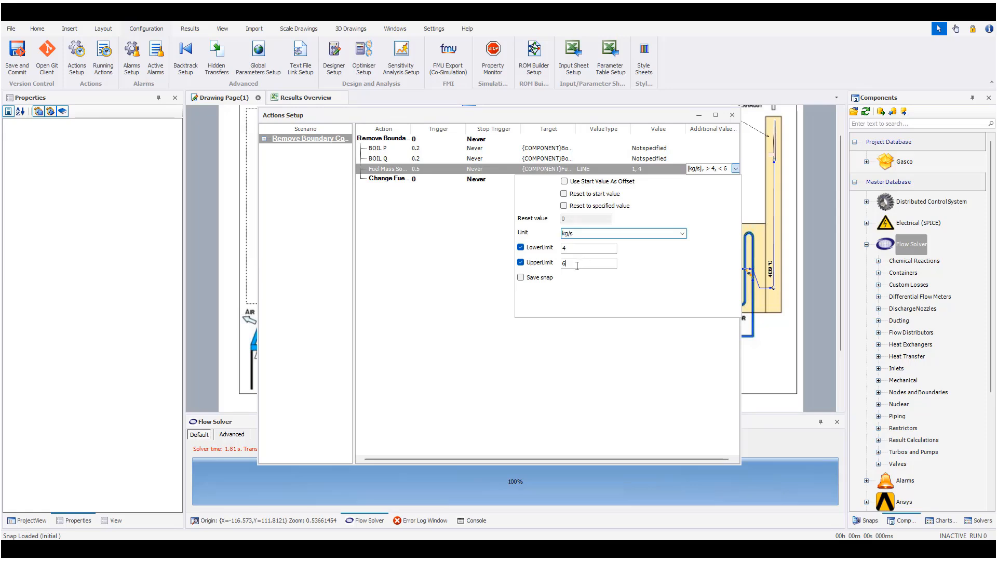
{"action": "left_click", "coordinate": [566, 264]}
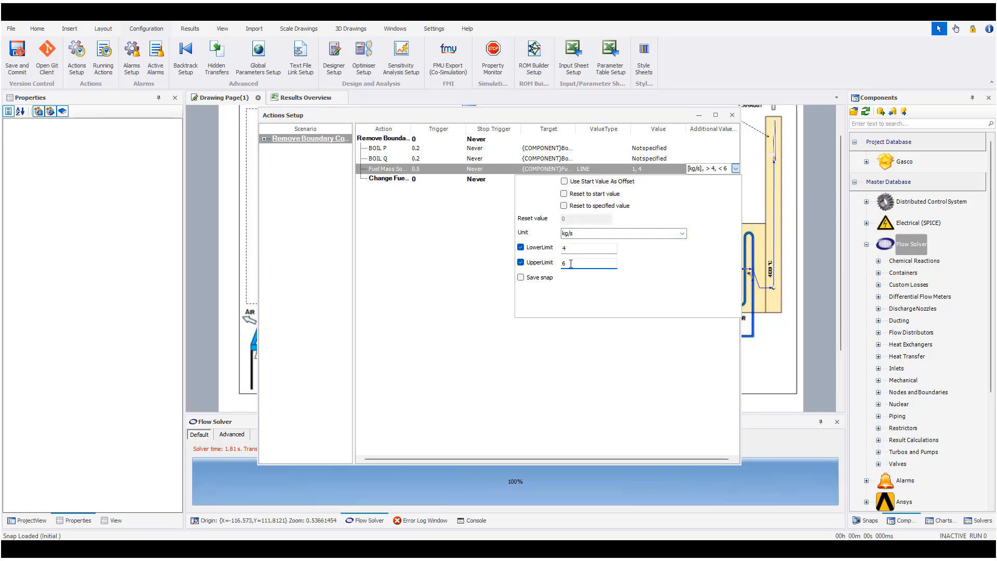
{"action": "left_click", "coordinate": [474, 255]}
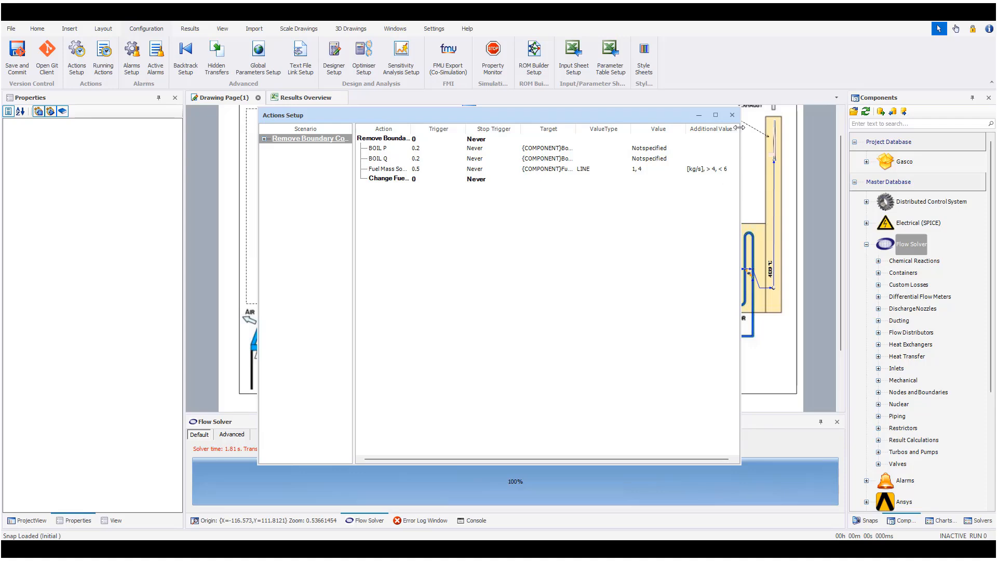
{"action": "left_click", "coordinate": [732, 115]}
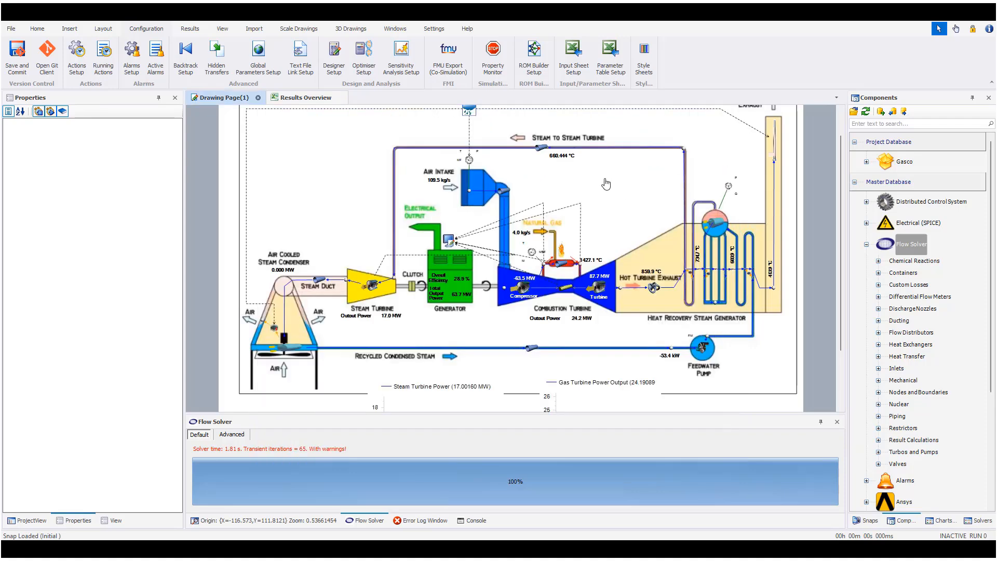
- Solve the plant model in steady state and check the energy source among the boiler drum's results
{"action": "left_click", "coordinate": [42, 31]}
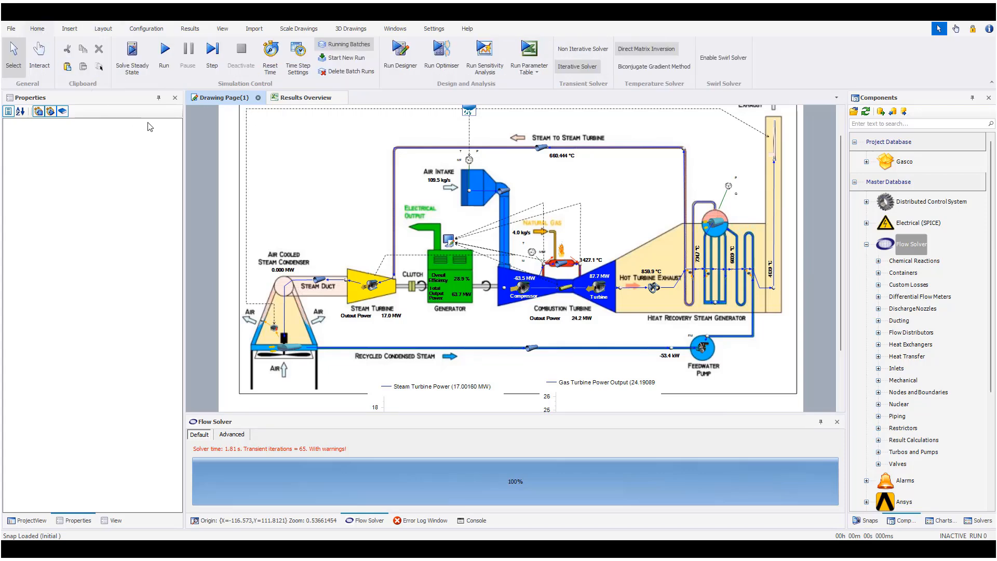
{"action": "left_click", "coordinate": [134, 68]}
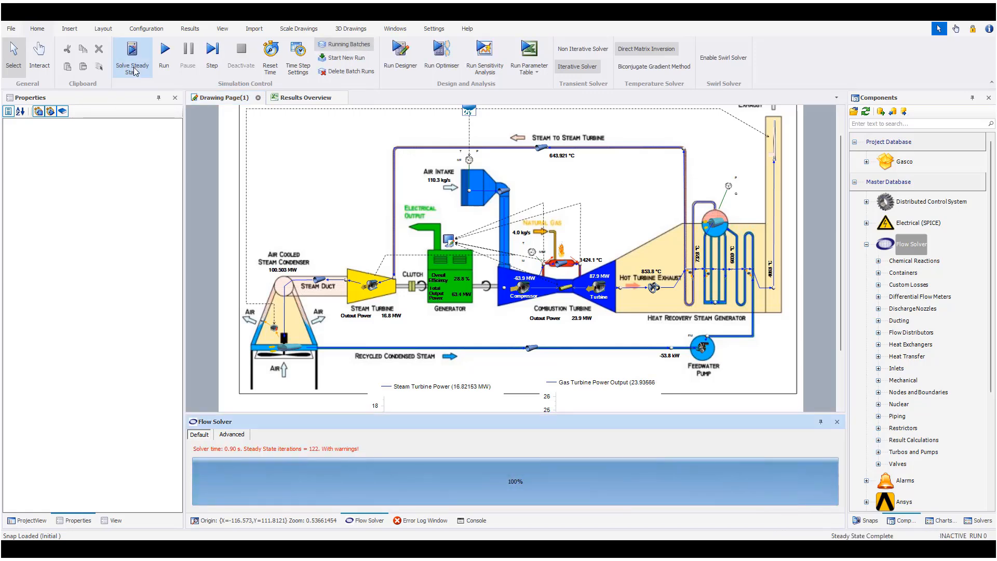
{"action": "left_click", "coordinate": [713, 226]}
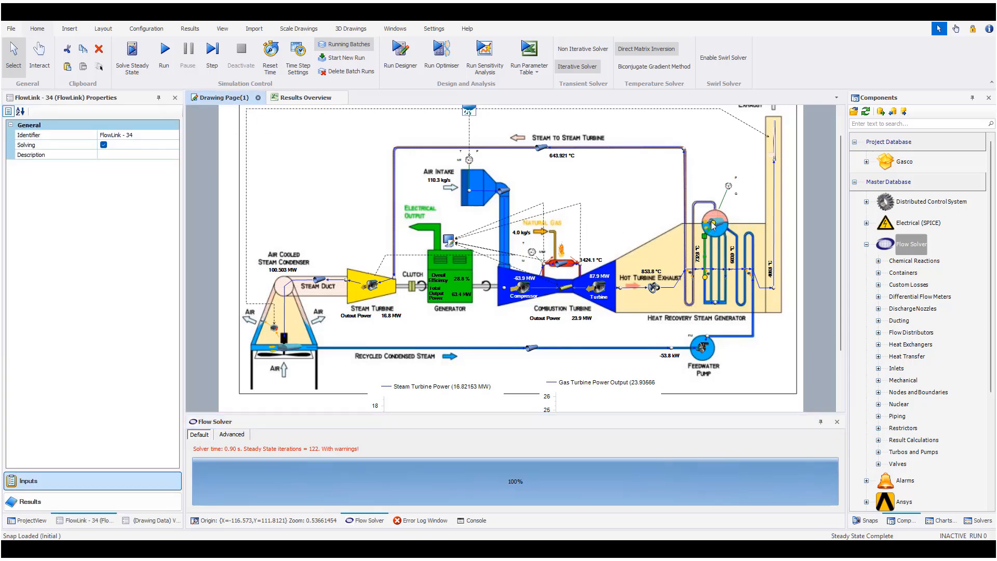
{"action": "left_click", "coordinate": [719, 229]}
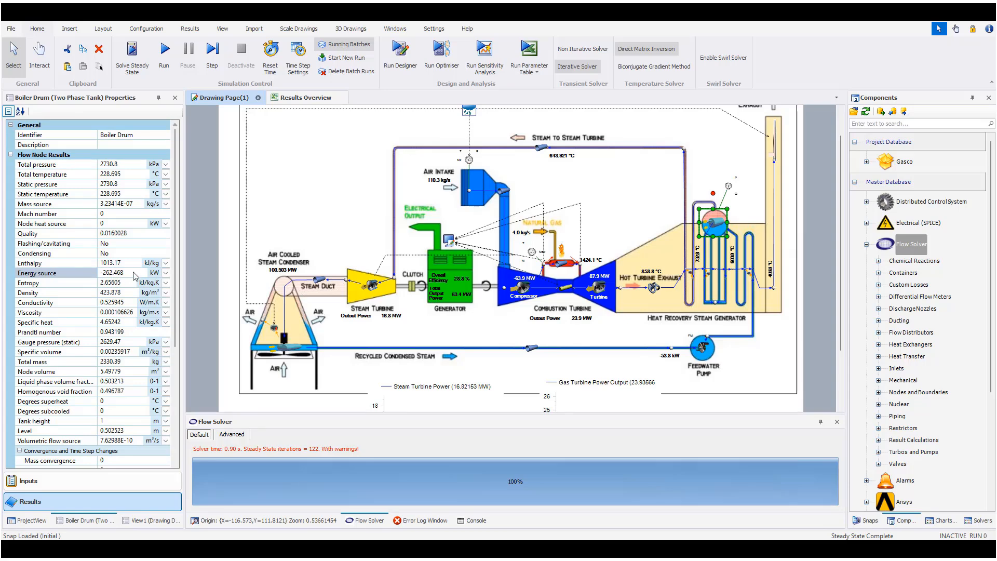
- Run the designer to balance the boiler drum, inspecting the drum's pressure and quality boundary condition before returning to the drum's results
{"action": "left_click", "coordinate": [404, 73]}
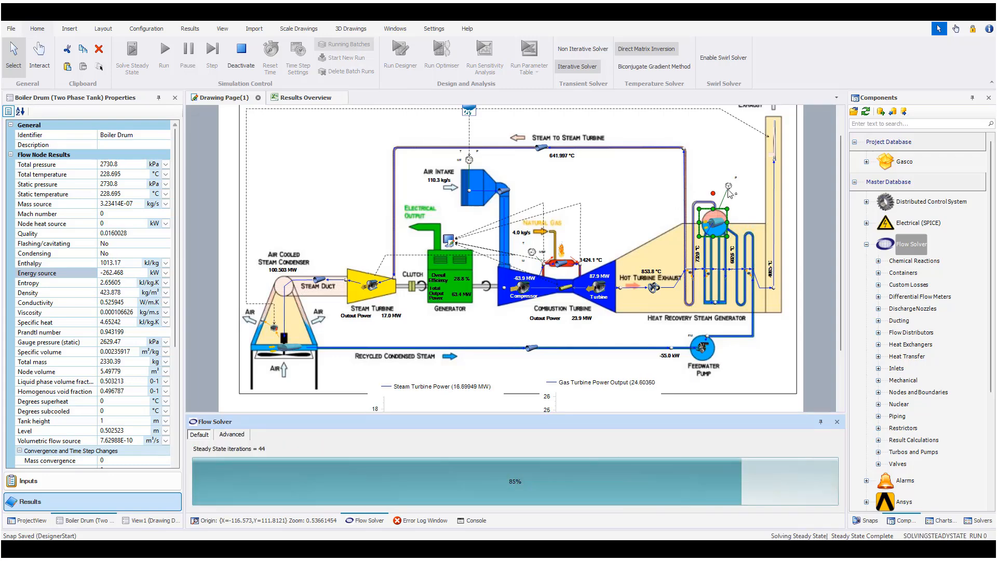
{"action": "mouse_move", "coordinate": [729, 188]}
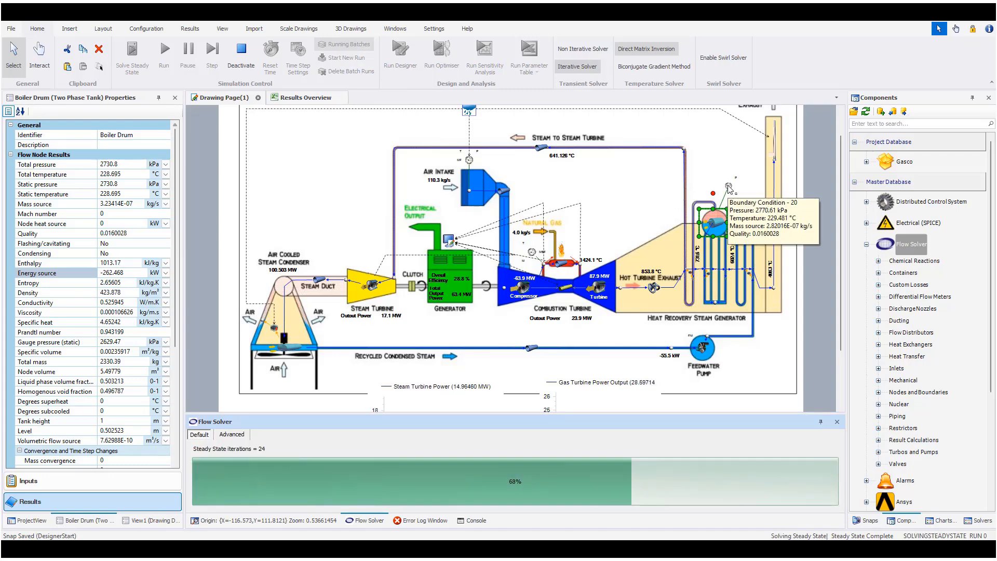
{"action": "left_click", "coordinate": [728, 187]}
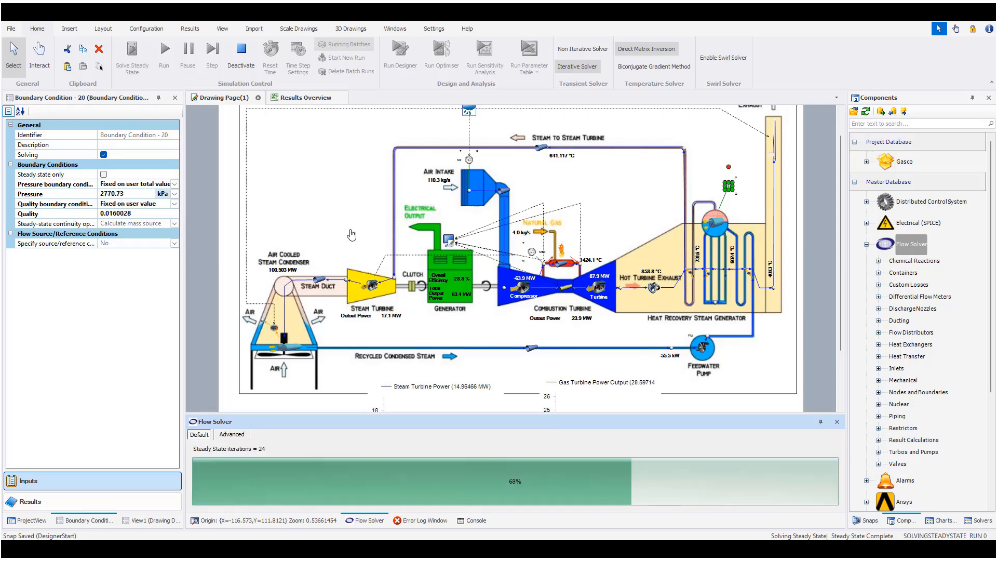
{"action": "left_click", "coordinate": [746, 223]}
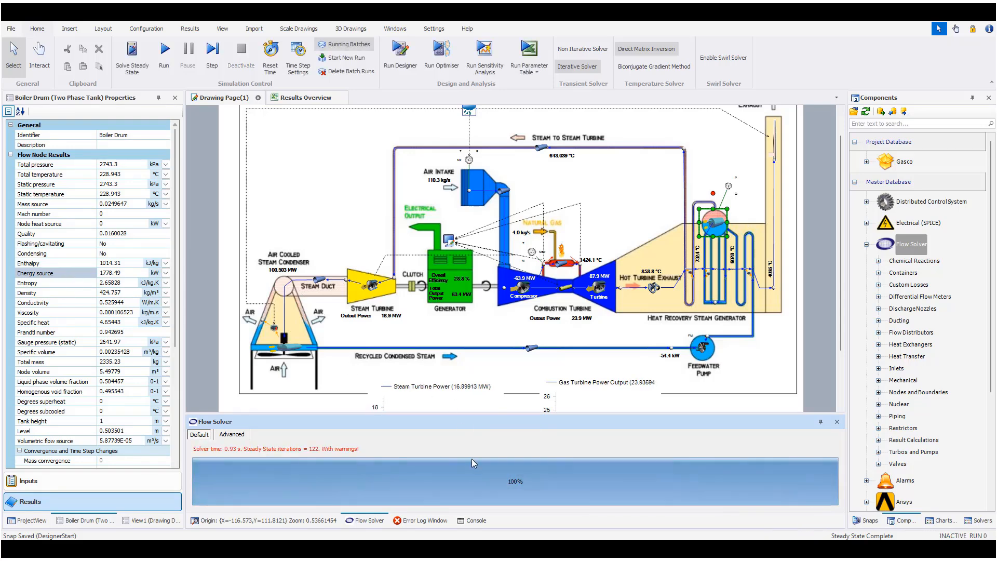
- Review the designer's final iterations and completion status in the console output, then return to the flow solver status
{"action": "left_click", "coordinate": [476, 520]}
{"action": "scroll", "coordinate": [313, 480], "scroll_direction": "down", "scroll_amount": 10}
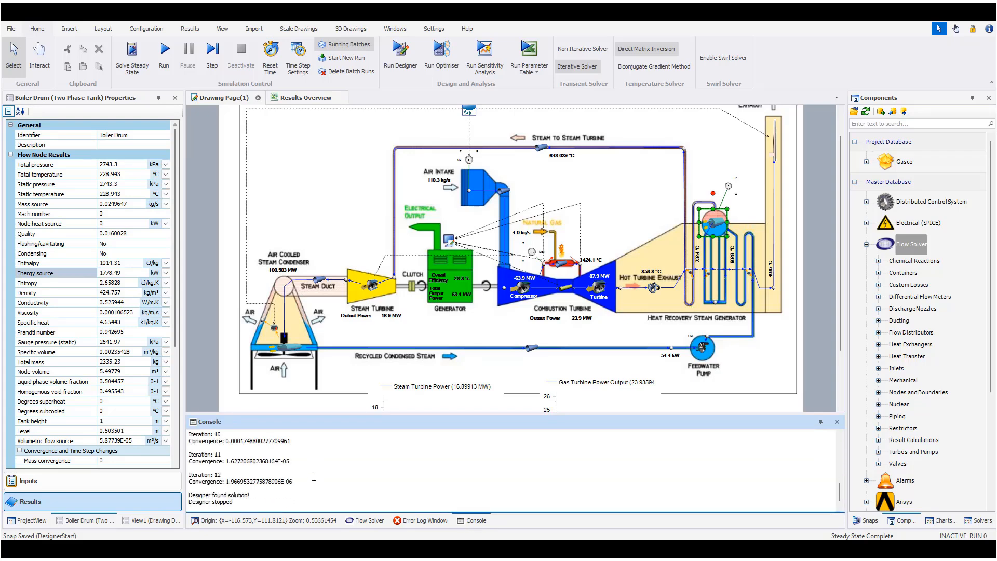
{"action": "left_click_drag", "start_coordinate": [190, 489], "coordinate": [259, 487]}
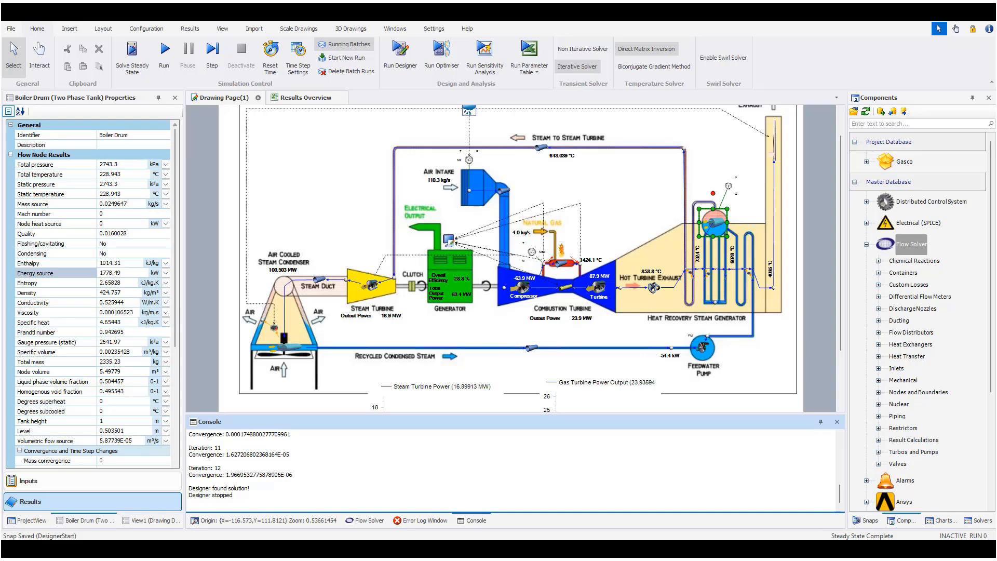
{"action": "left_click", "coordinate": [354, 521]}
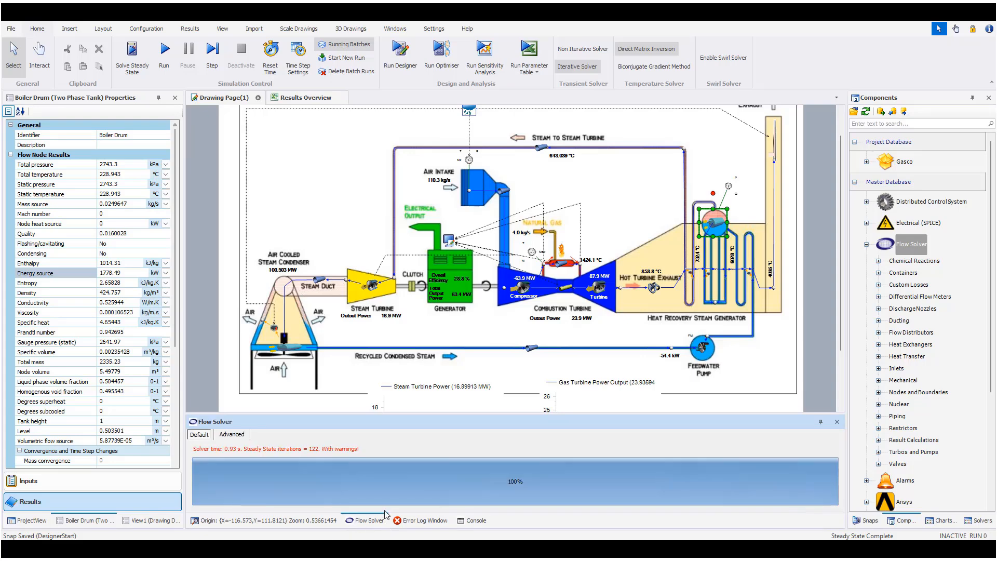
- Check the full energy source value among the boiler drum's results after the designer run
{"action": "left_click", "coordinate": [115, 274]}
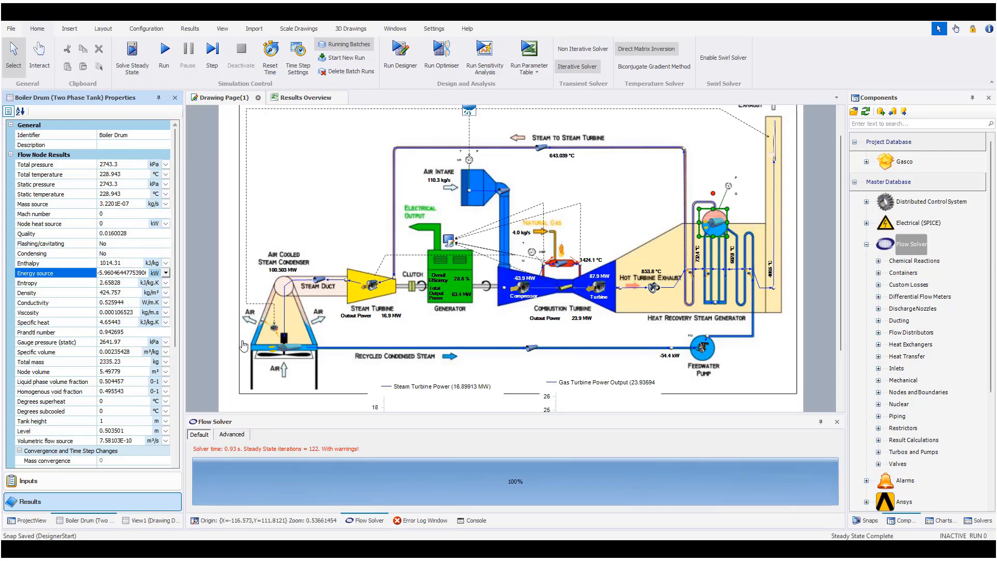
{"action": "key", "text": "End"}
{"action": "left_click", "coordinate": [321, 425]}
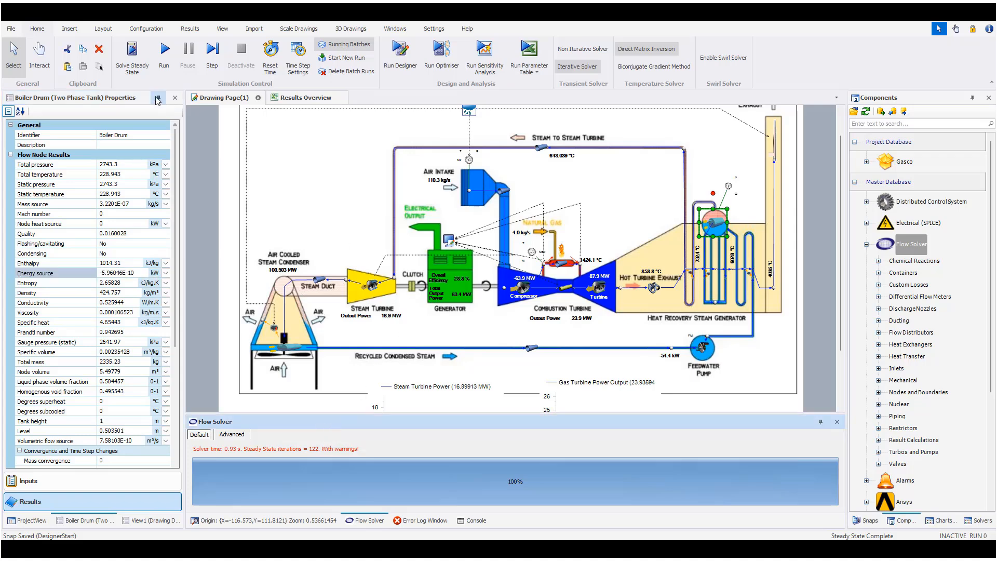
- Run the transient simulation and watch the turbine power plots, natural gas flow and combustion turbine values
{"action": "left_click", "coordinate": [165, 67]}
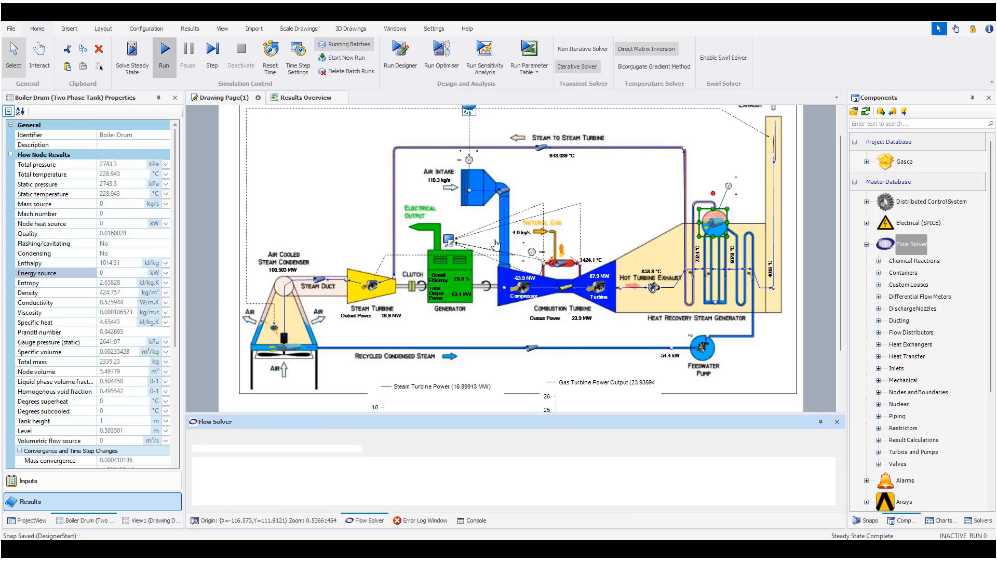
{"action": "scroll", "coordinate": [508, 392], "scroll_direction": "down", "scroll_amount": 2}
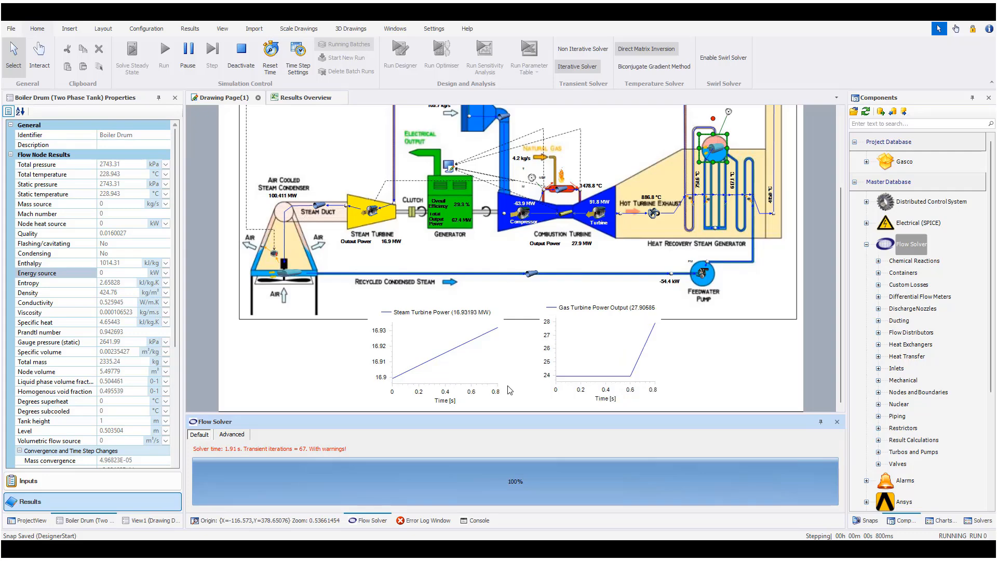
{"action": "scroll", "coordinate": [508, 392], "scroll_direction": "up", "scroll_amount": 3}
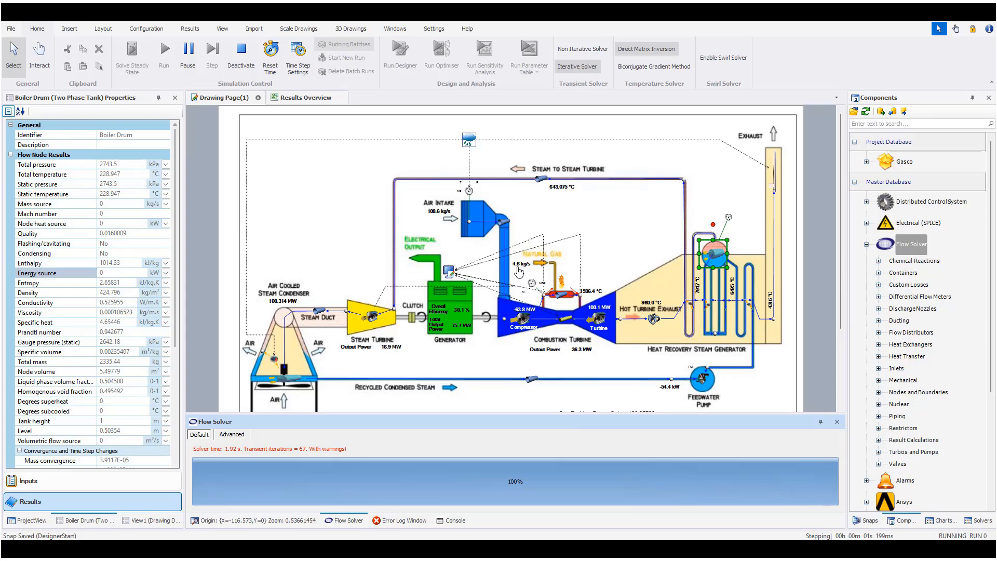
{"action": "scroll", "coordinate": [519, 268], "scroll_direction": "up", "scroll_amount": 1}
{"action": "scroll", "coordinate": [519, 271], "scroll_direction": "up", "scroll_amount": 2}
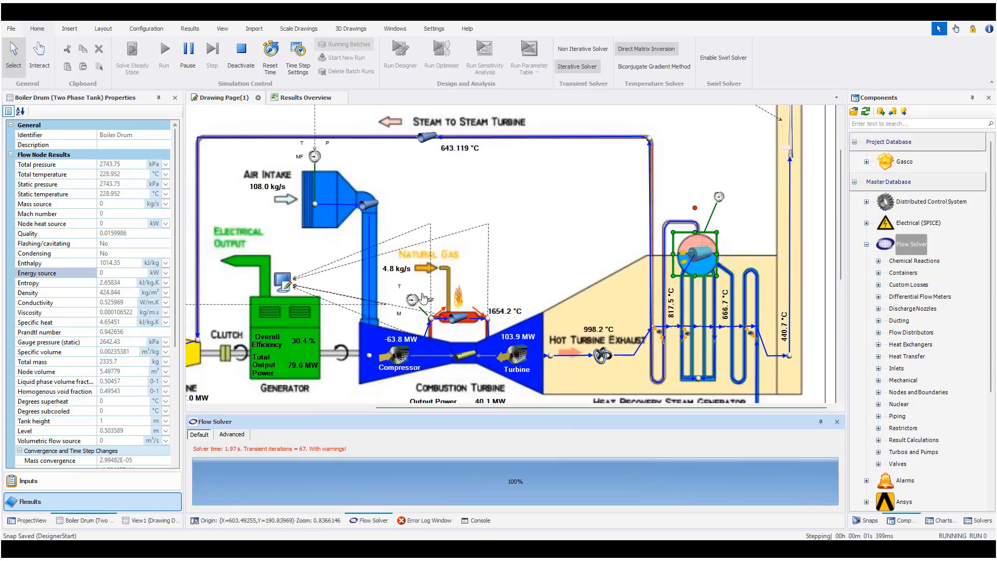
- Examine the steam turbine output power and the temperatures through the turbine exhaust and heat recovery steam generator during the transient
{"action": "left_click_drag", "start_coordinate": [423, 410], "coordinate": [374, 410]}
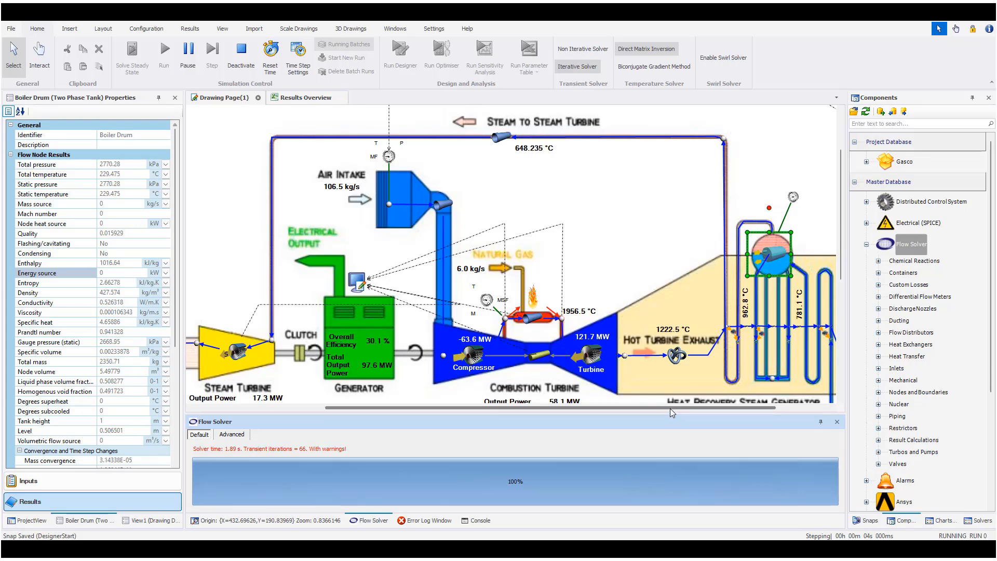
{"action": "left_click_drag", "start_coordinate": [670, 408], "coordinate": [757, 416]}
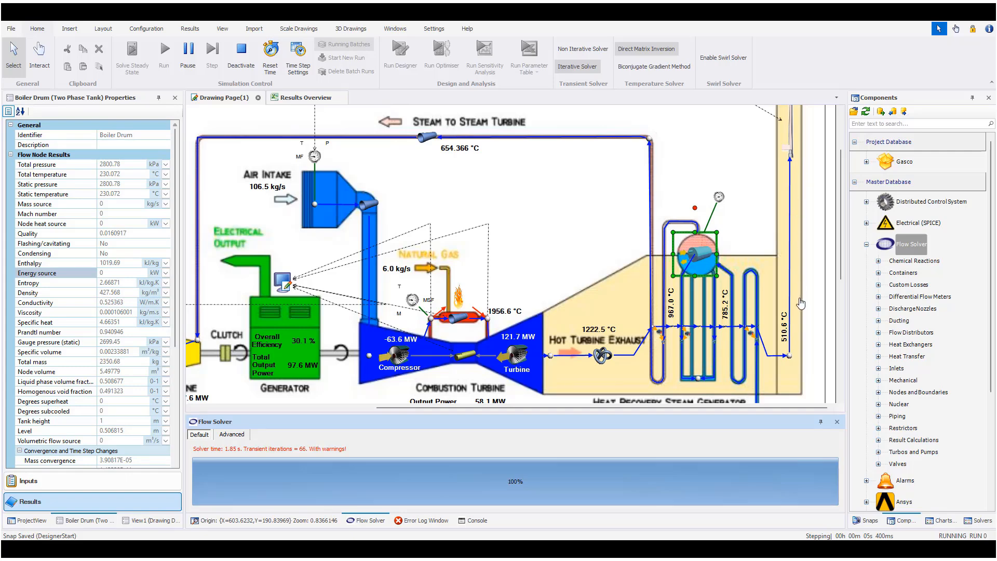
{"action": "scroll", "coordinate": [801, 298], "scroll_direction": "up", "scroll_amount": 1}
{"action": "scroll", "coordinate": [799, 311], "scroll_direction": "down", "scroll_amount": 2}
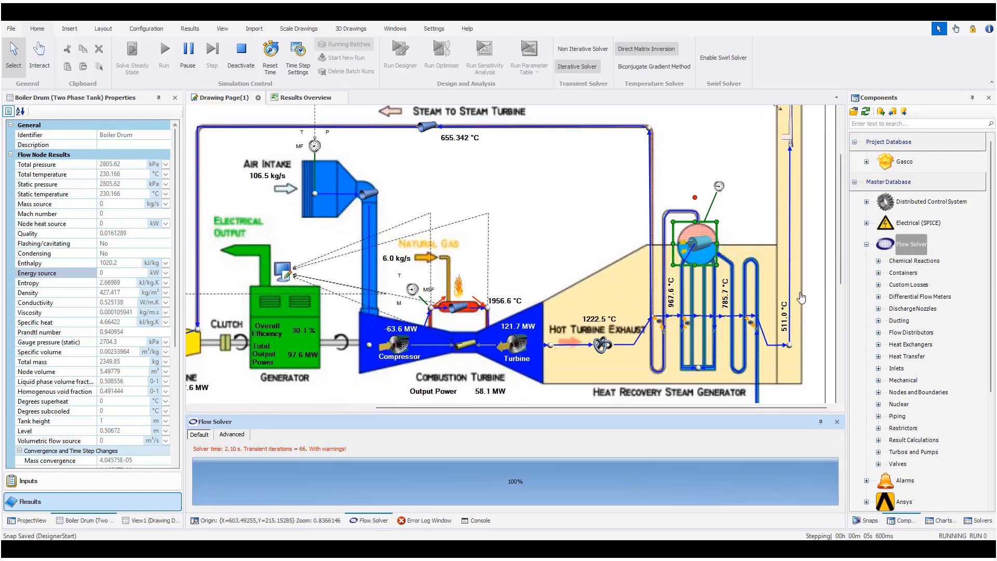
{"action": "mouse_move", "coordinate": [789, 333]}
{"action": "left_click_drag", "start_coordinate": [588, 408], "coordinate": [441, 410]}
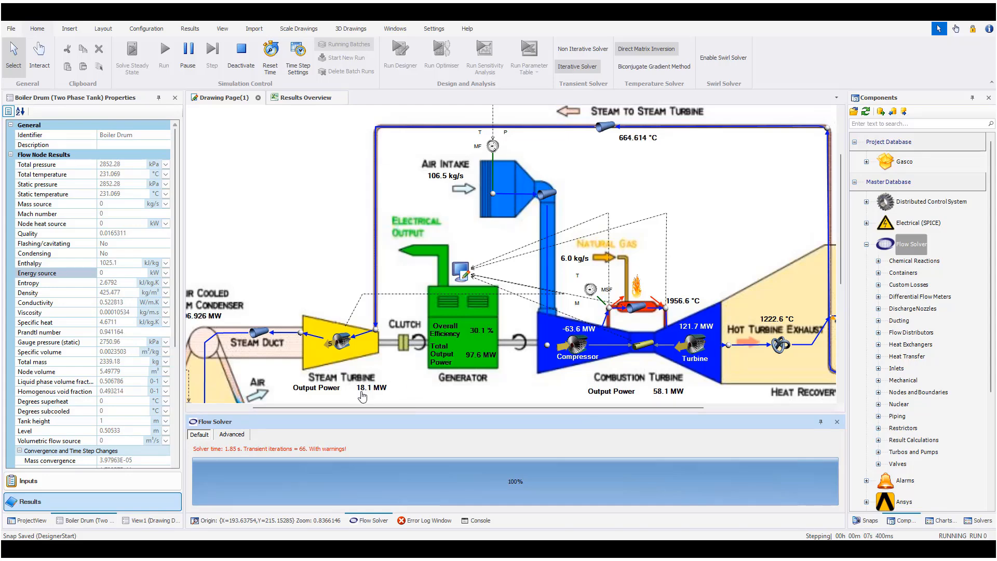
- Compare the steam and gas turbine power plots with the natural gas flow and output powers on the plant drawing
{"action": "scroll", "coordinate": [426, 382], "scroll_direction": "down", "scroll_amount": 5}
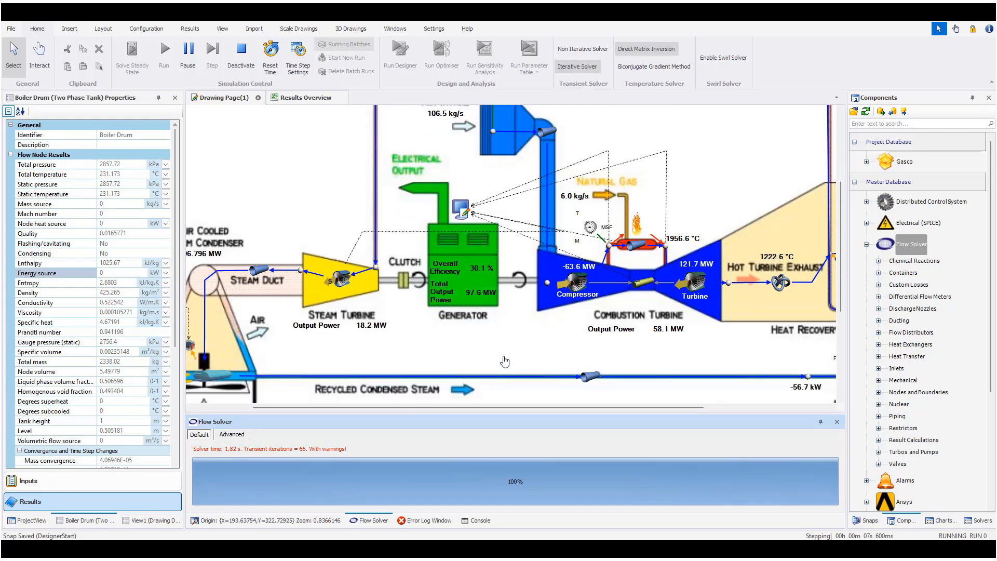
{"action": "scroll", "coordinate": [593, 350], "scroll_direction": "down", "scroll_amount": 4}
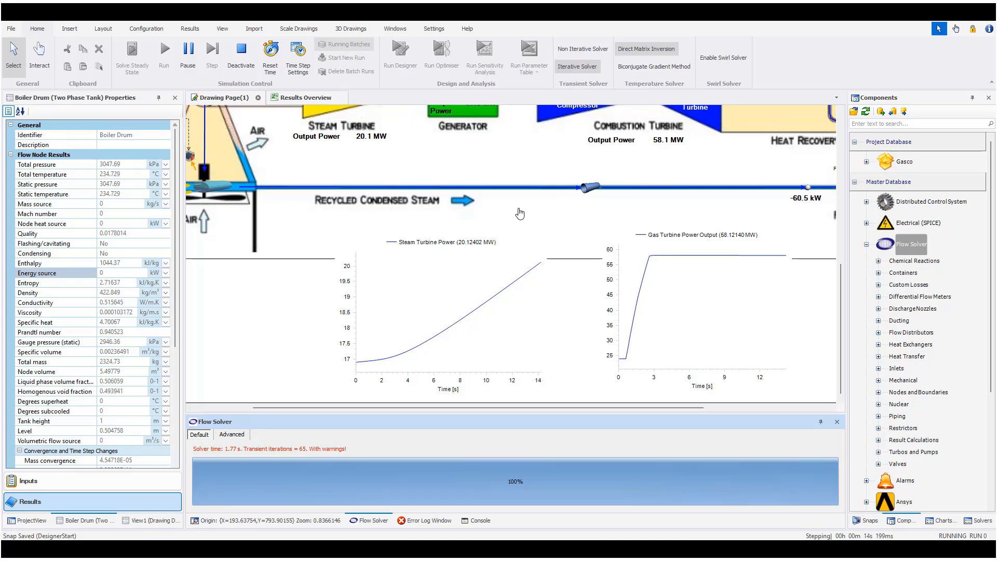
{"action": "mouse_move", "coordinate": [748, 255]}
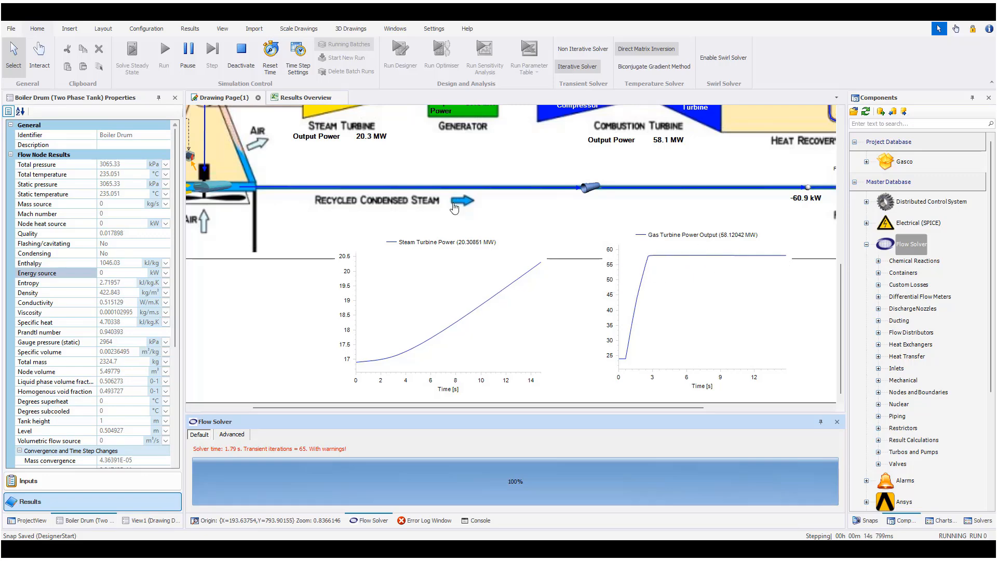
{"action": "scroll", "coordinate": [468, 187], "scroll_direction": "up", "scroll_amount": 3}
{"action": "scroll", "coordinate": [467, 186], "scroll_direction": "up", "scroll_amount": 2}
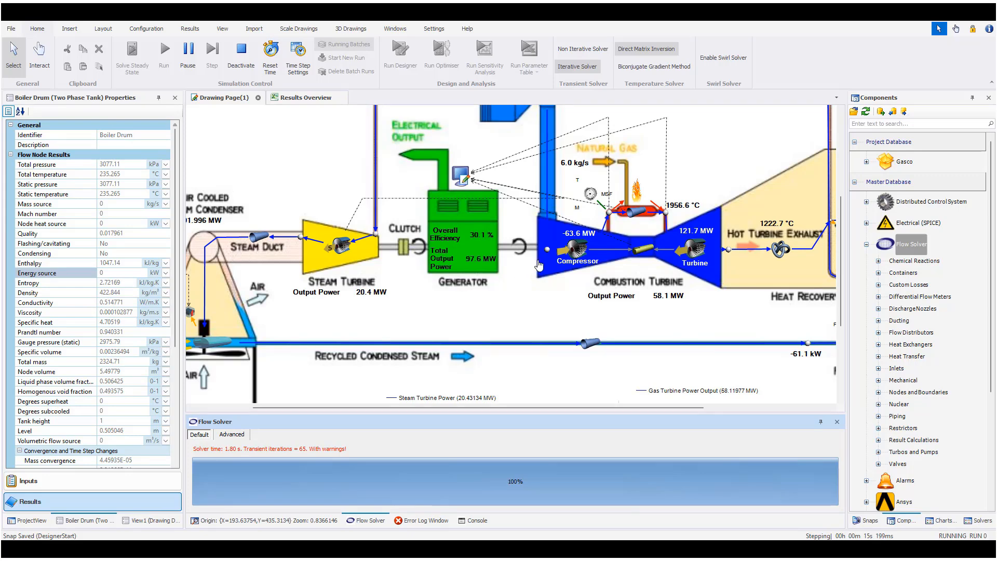
{"action": "scroll", "coordinate": [542, 264], "scroll_direction": "down", "scroll_amount": 2}
{"action": "scroll", "coordinate": [575, 248], "scroll_direction": "up", "scroll_amount": 5}
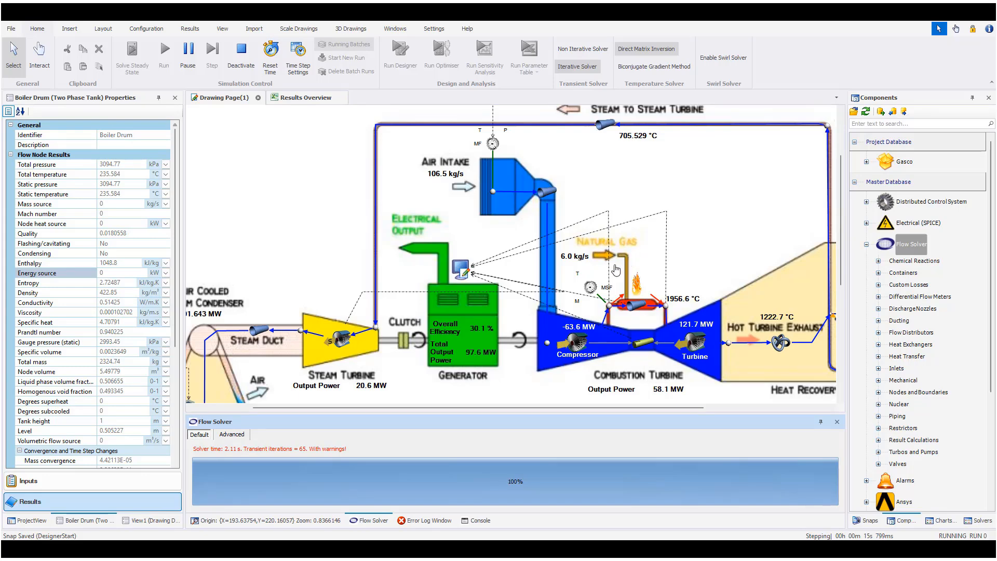
{"action": "scroll", "coordinate": [616, 269], "scroll_direction": "down", "scroll_amount": 6}
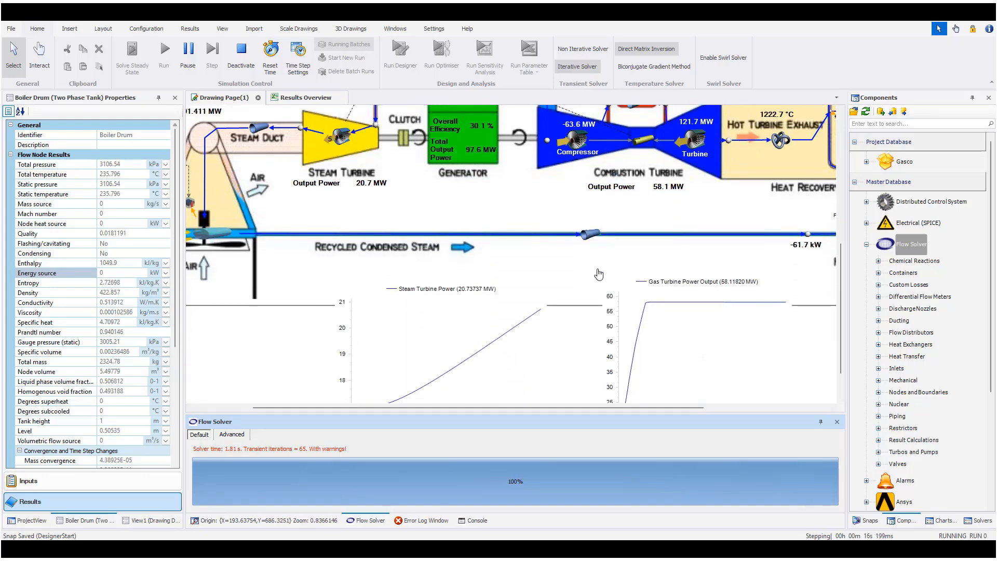
{"action": "scroll", "coordinate": [598, 275], "scroll_direction": "down", "scroll_amount": 1}
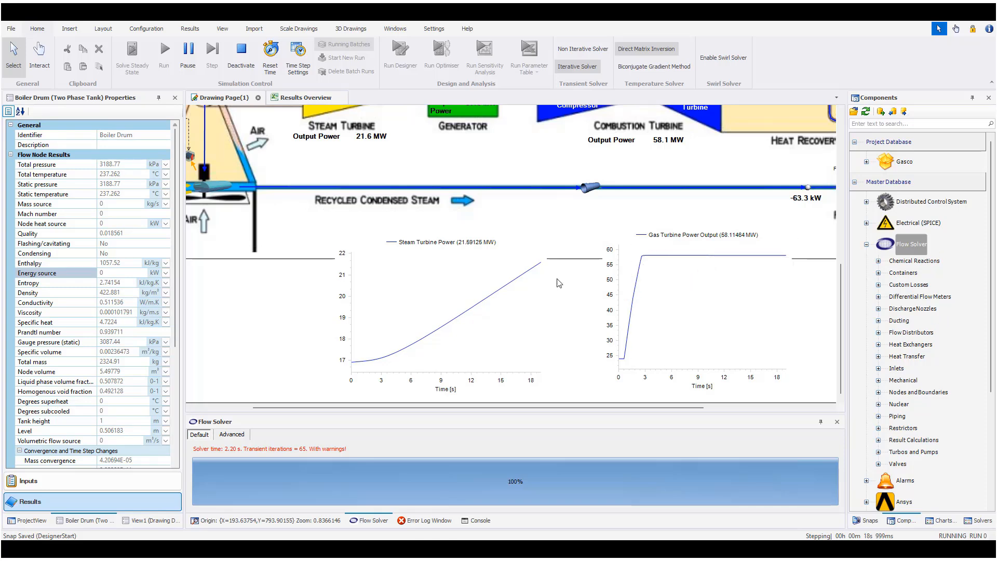
- Read the steam turbine power at the end of the transient on its plot and clear the drum selection
{"action": "mouse_move", "coordinate": [540, 279]}
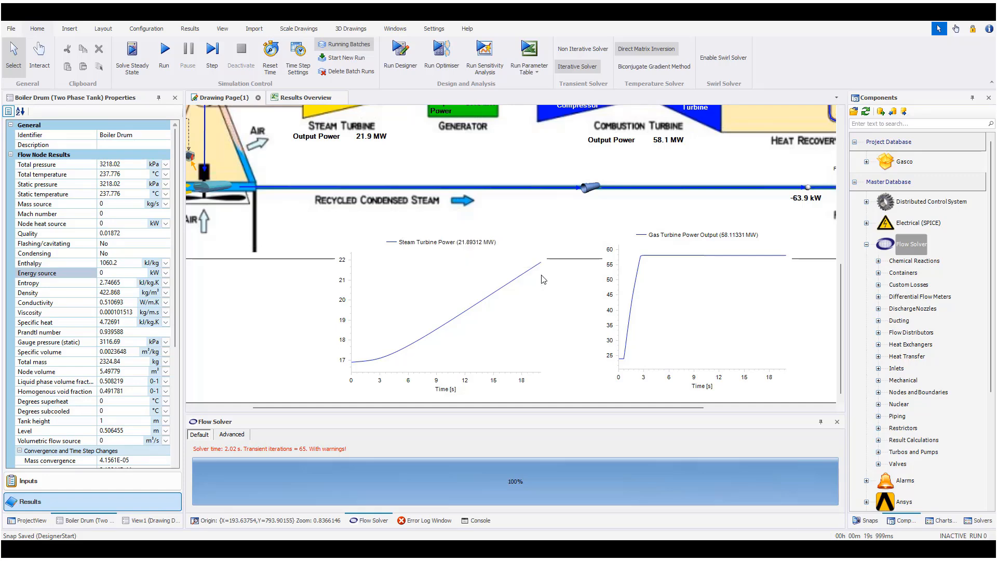
{"action": "mouse_move", "coordinate": [541, 278]}
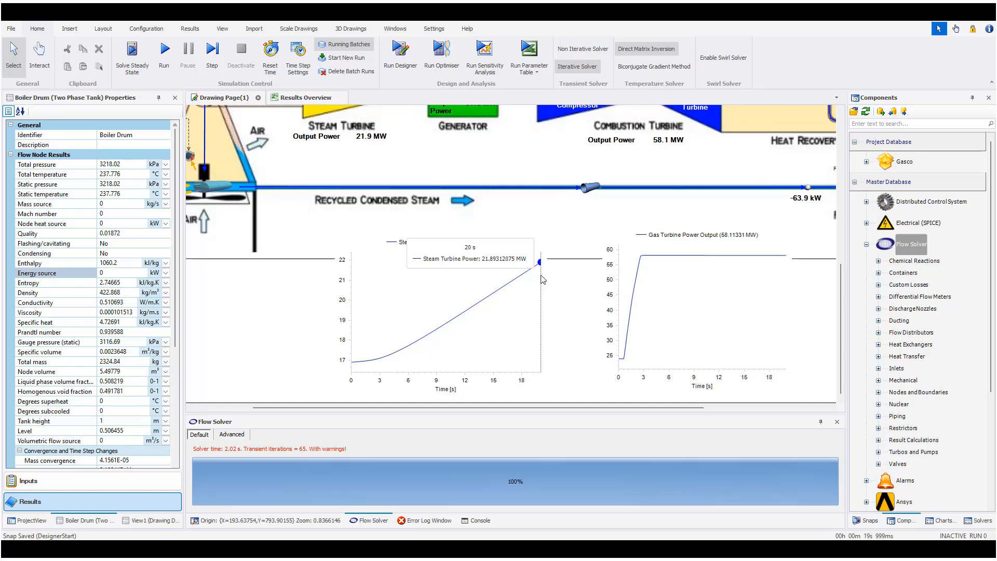
{"action": "left_click", "coordinate": [559, 314]}
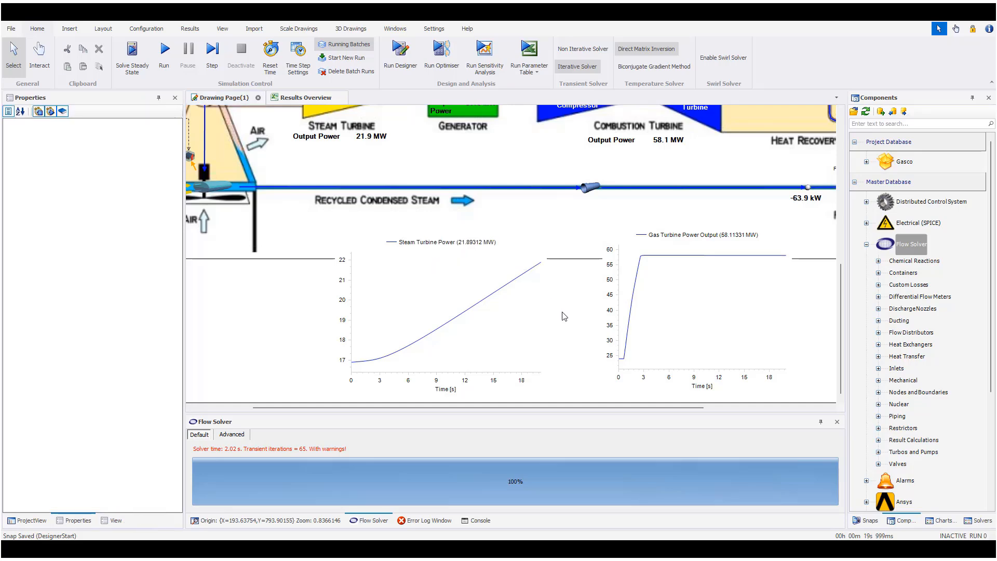
- Review the final turbine outputs, generator power, fuel flow, exhaust and heat recovery steam generator temperatures, and feedwater pump power on the plant drawing
{"action": "scroll", "coordinate": [563, 314], "scroll_direction": "up", "scroll_amount": 3}
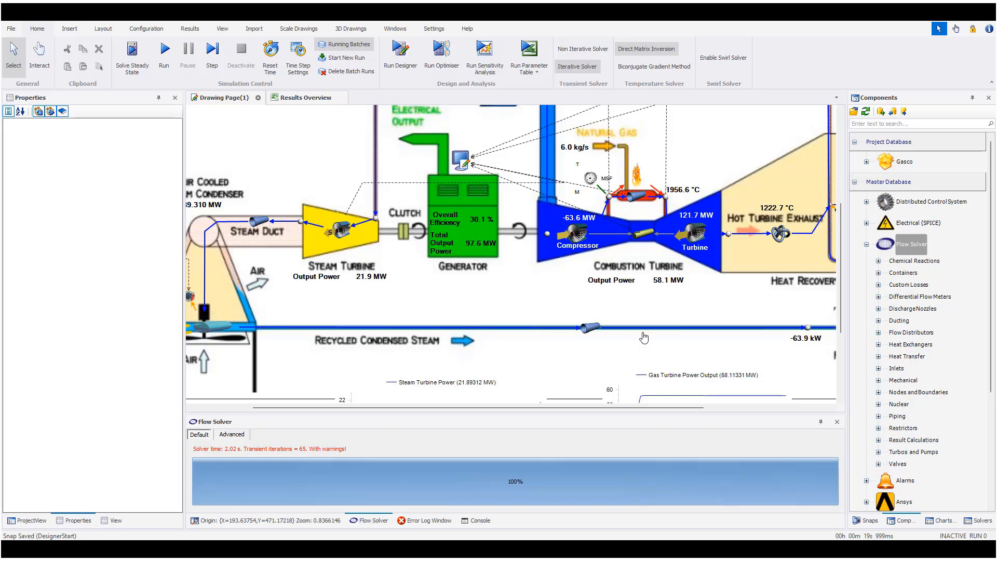
{"action": "scroll", "coordinate": [559, 354], "scroll_direction": "down", "scroll_amount": 1}
{"action": "scroll", "coordinate": [560, 354], "scroll_direction": "down", "scroll_amount": 3}
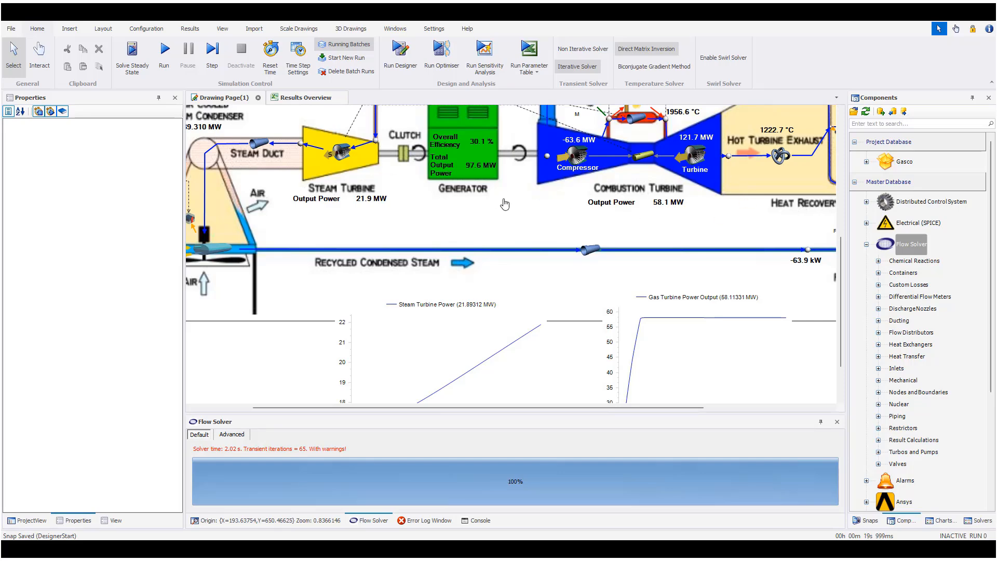
{"action": "scroll", "coordinate": [505, 204], "scroll_direction": "up", "scroll_amount": 3}
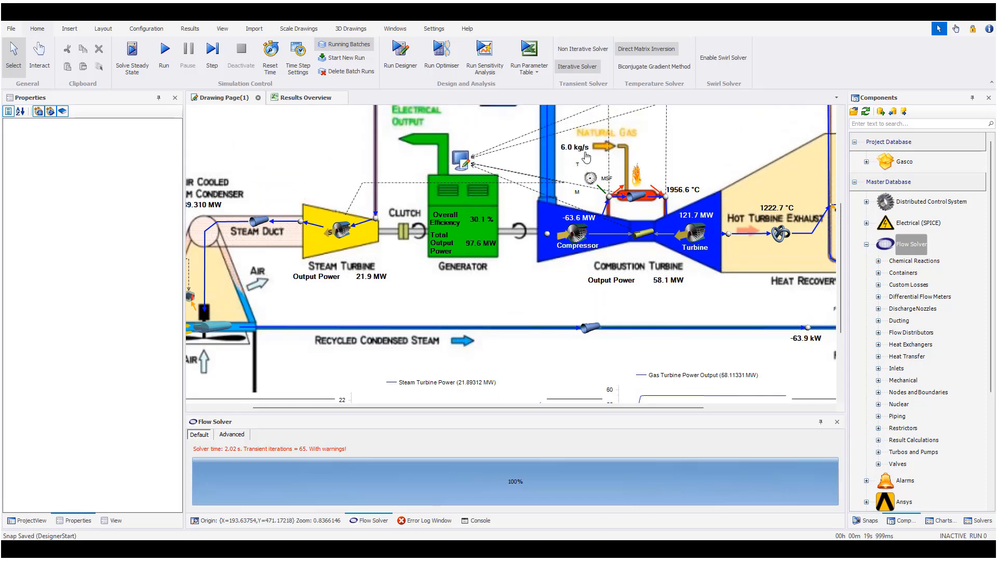
{"action": "scroll", "coordinate": [583, 383], "scroll_direction": "up", "scroll_amount": 1}
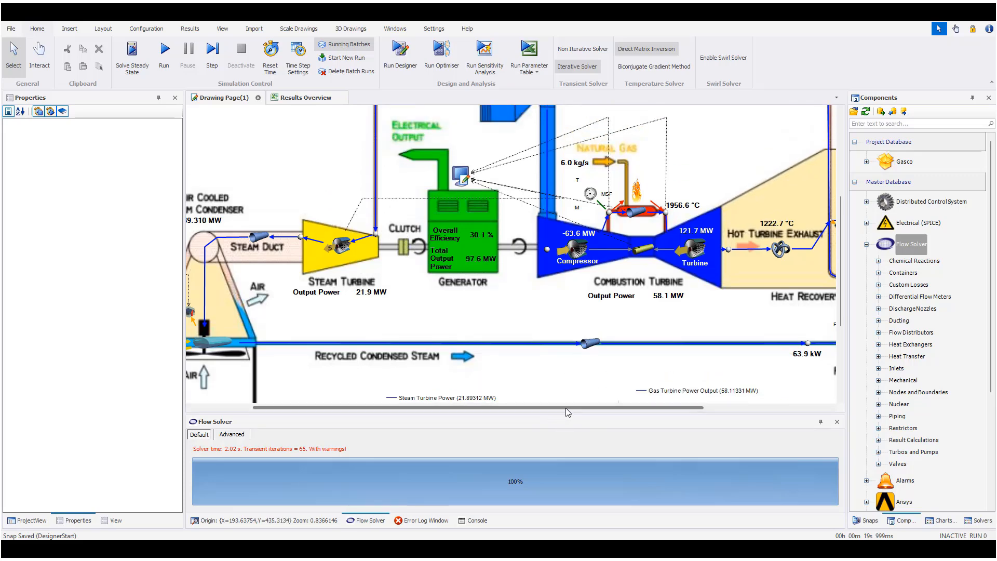
{"action": "left_click_drag", "start_coordinate": [565, 409], "coordinate": [703, 409]}
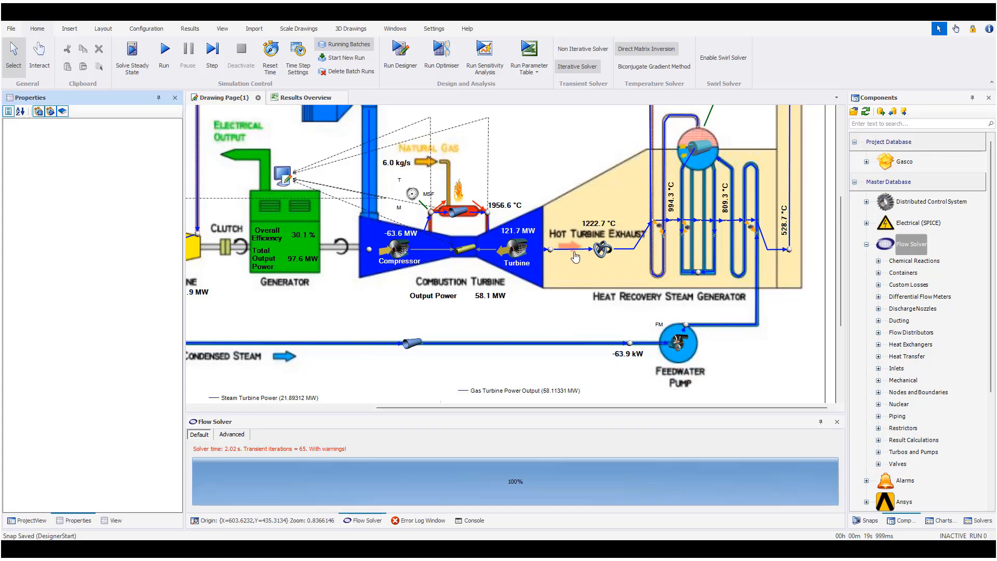
{"action": "mouse_move", "coordinate": [576, 256]}
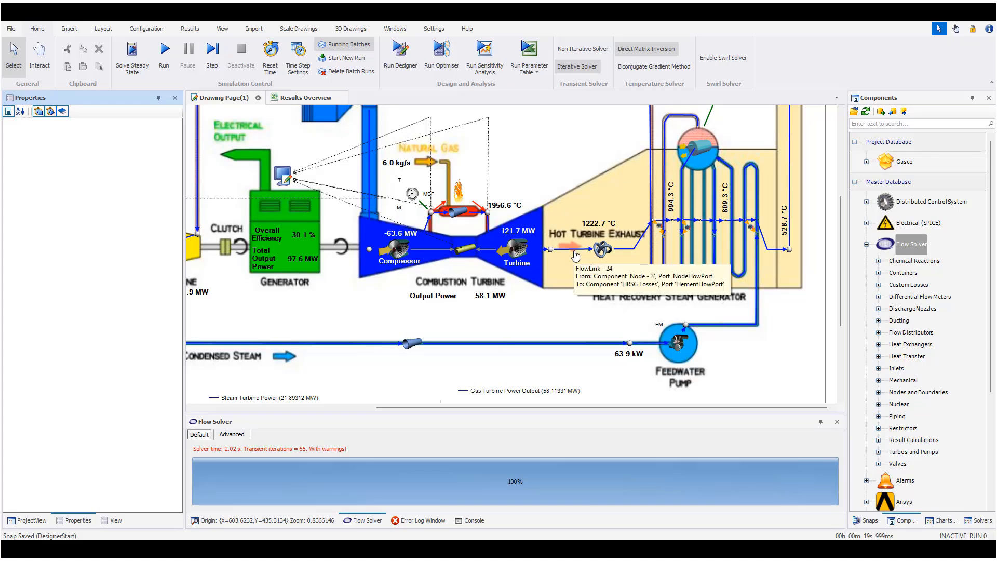
{"action": "scroll", "coordinate": [590, 259], "scroll_direction": "up", "scroll_amount": 1}
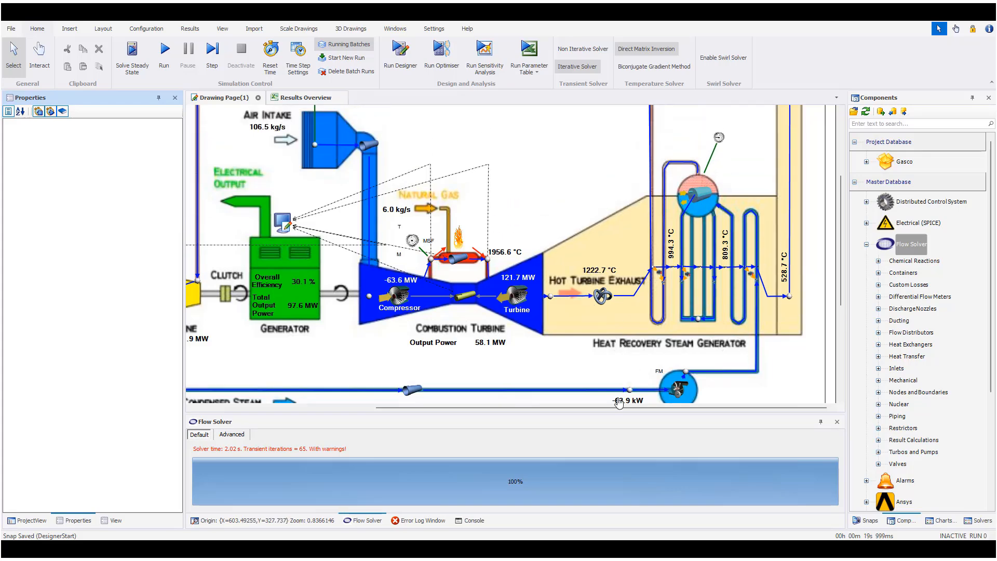
{"action": "scroll", "coordinate": [630, 359], "scroll_direction": "down", "scroll_amount": 1}
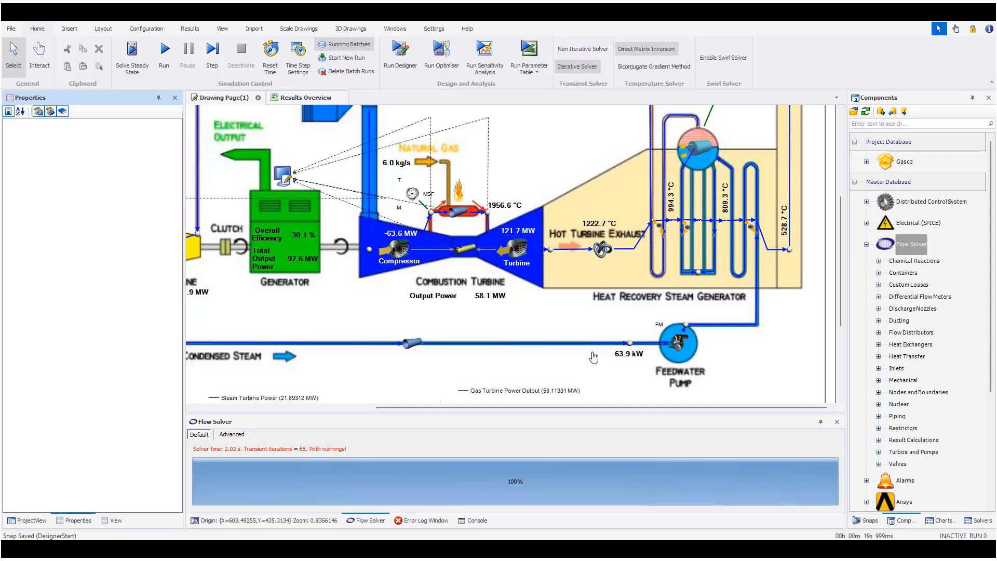
- Review the fuel mass source action's trigger, line value and limits in the actions setup
{"action": "scroll", "coordinate": [593, 356], "scroll_direction": "up", "scroll_amount": 2}
{"action": "scroll", "coordinate": [795, 311], "scroll_direction": "up", "scroll_amount": 1}
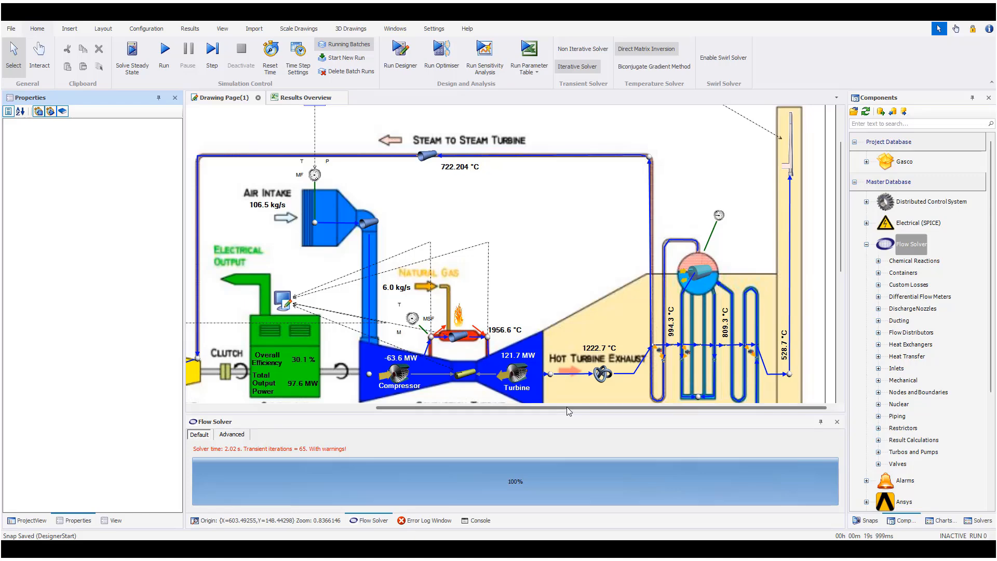
{"action": "mouse_move", "coordinate": [568, 408]}
{"action": "left_mouse_down"}
{"action": "mouse_move", "coordinate": [391, 419]}
{"action": "mouse_move", "coordinate": [422, 418]}
{"action": "left_mouse_up"}
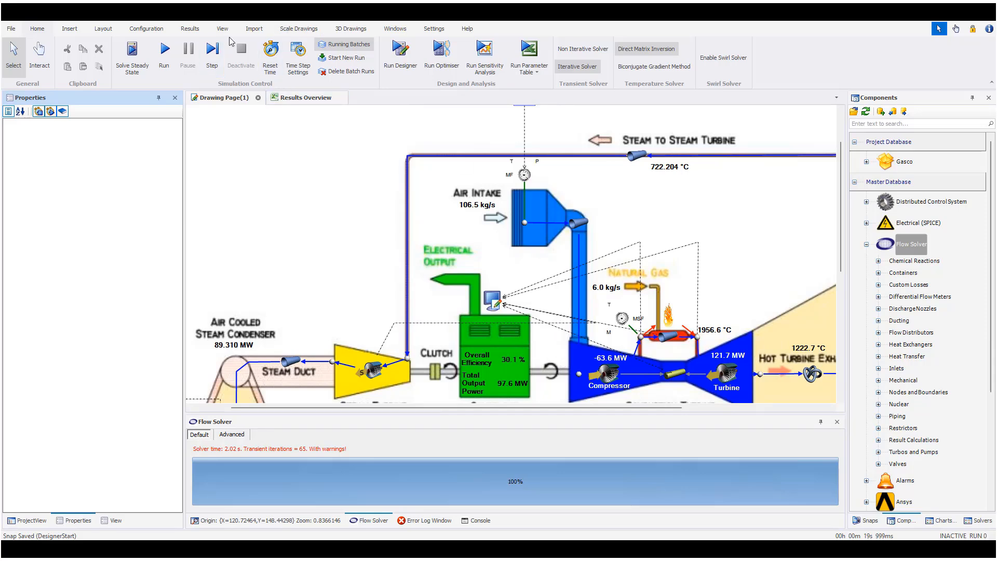
{"action": "left_click", "coordinate": [156, 32]}
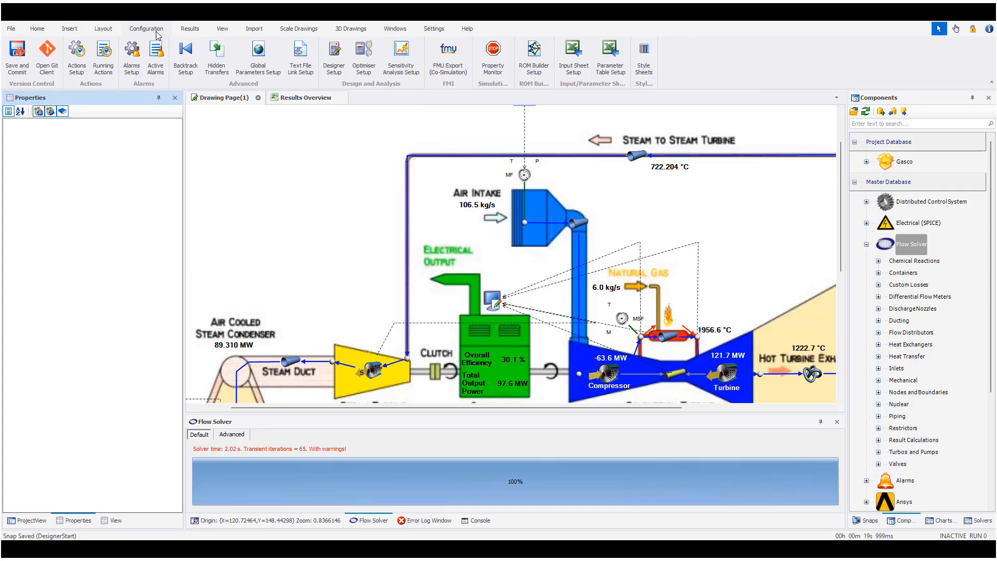
{"action": "left_click", "coordinate": [132, 71]}
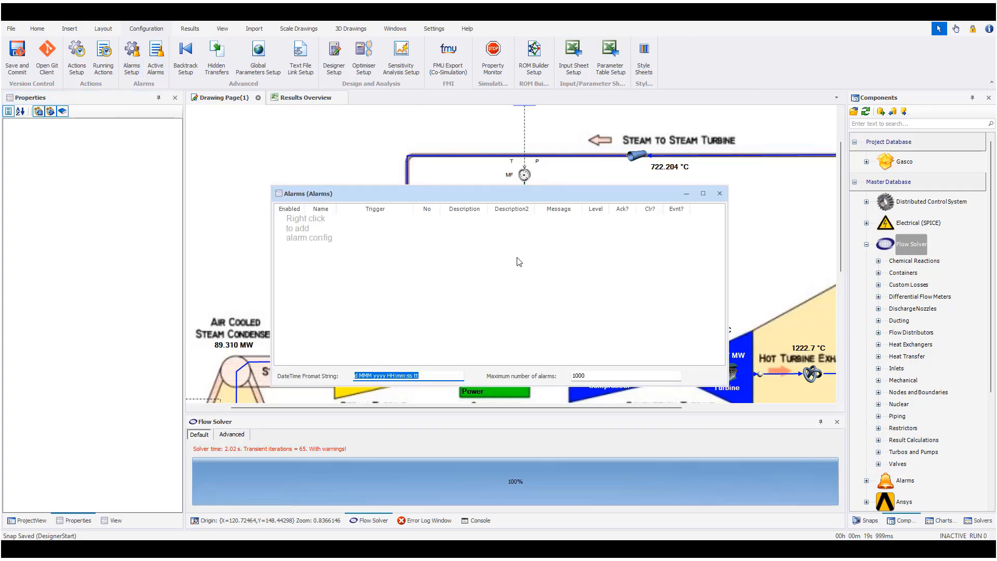
{"action": "left_click", "coordinate": [719, 193]}
{"action": "left_click", "coordinate": [77, 69]}
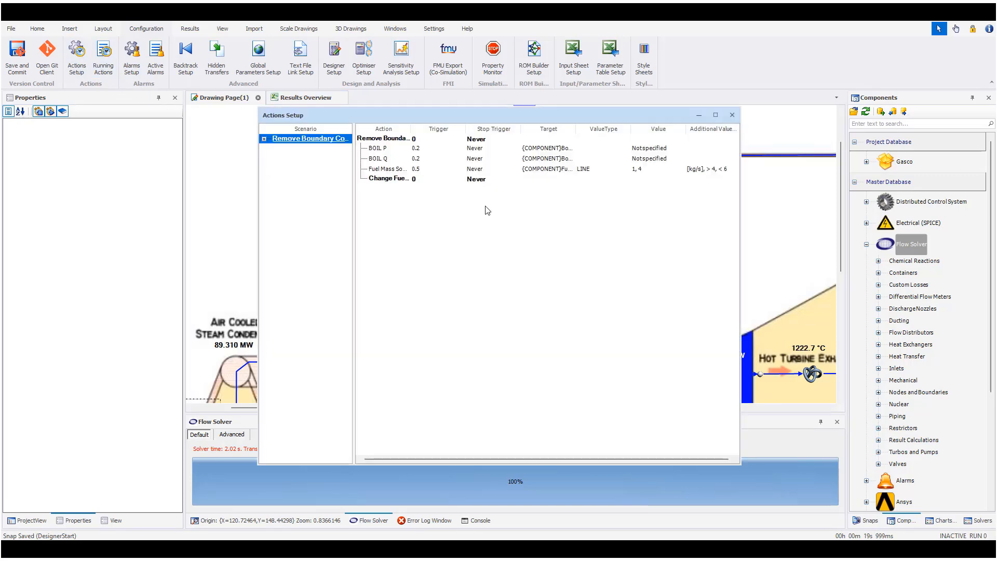
{"action": "left_click", "coordinate": [429, 172]}
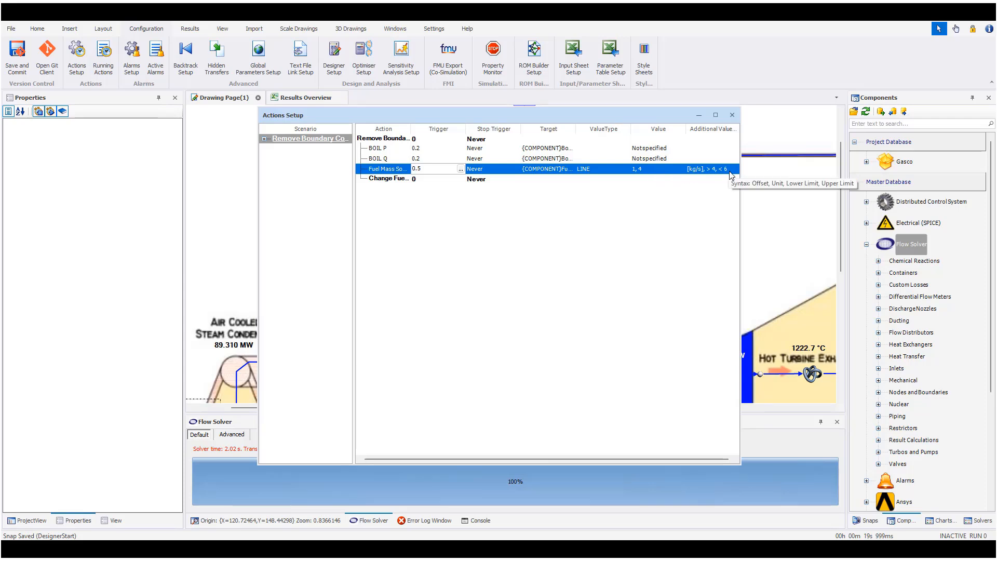
{"action": "left_click", "coordinate": [732, 114]}
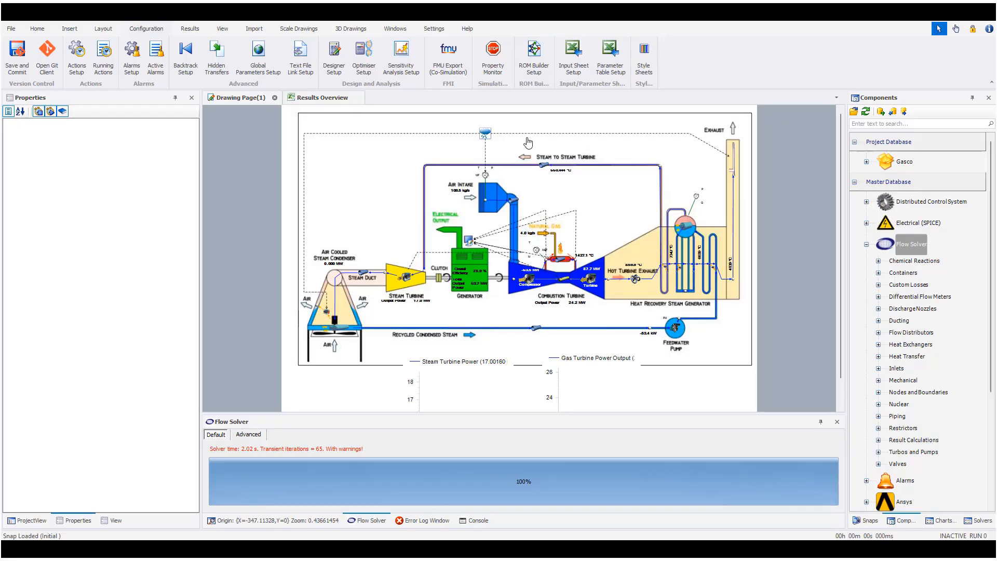
- Open the Air Psychrometry compound component and examine its script's site inputs and atmospheric results
{"action": "left_click", "coordinate": [486, 136]}
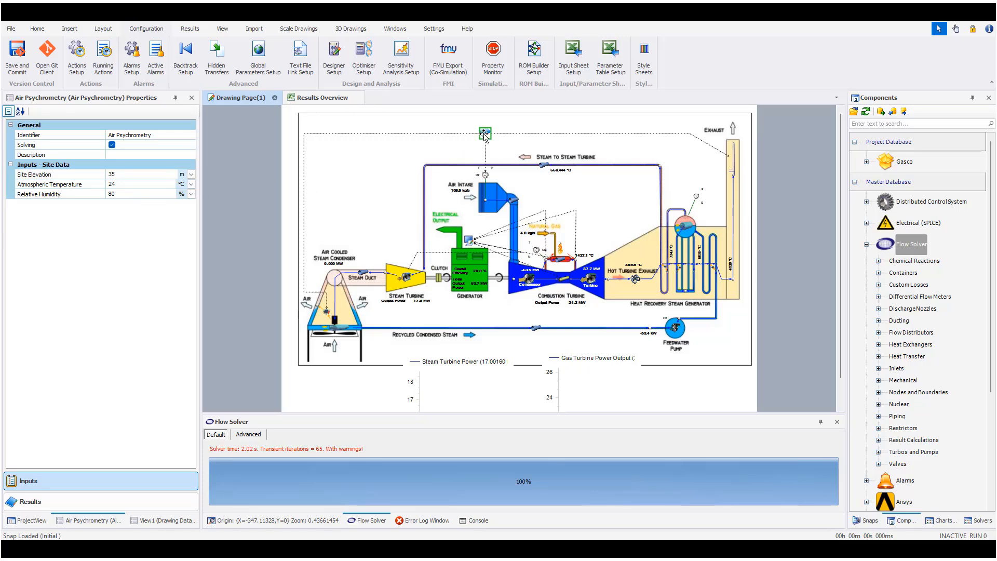
{"action": "mouse_move", "coordinate": [485, 135]}
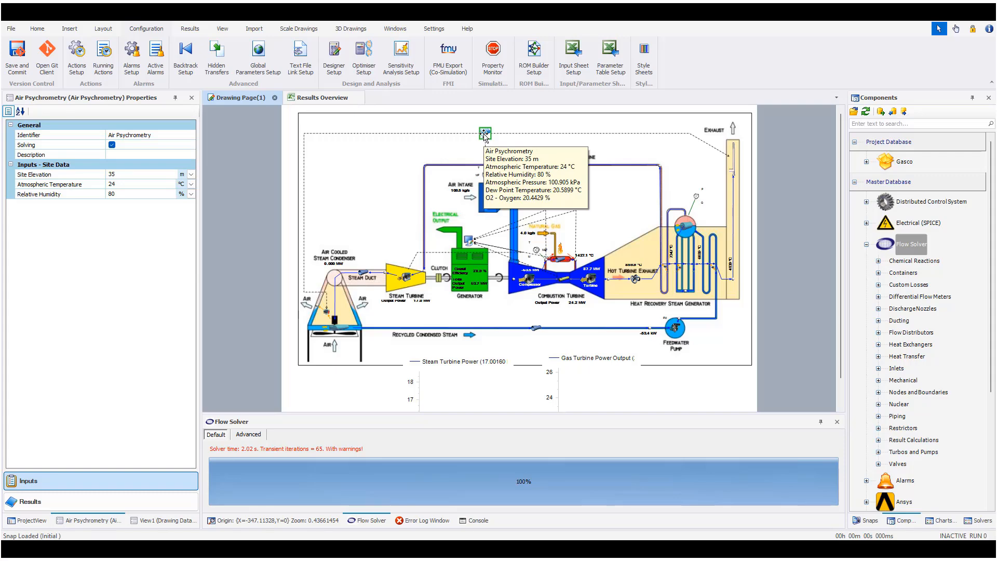
{"action": "double_click", "coordinate": [485, 134]}
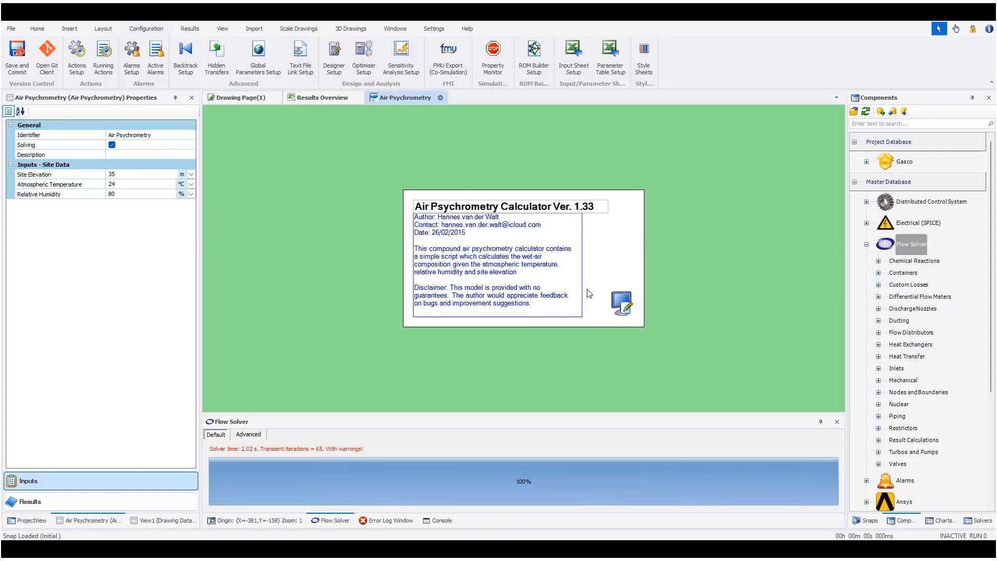
{"action": "left_click", "coordinate": [624, 307]}
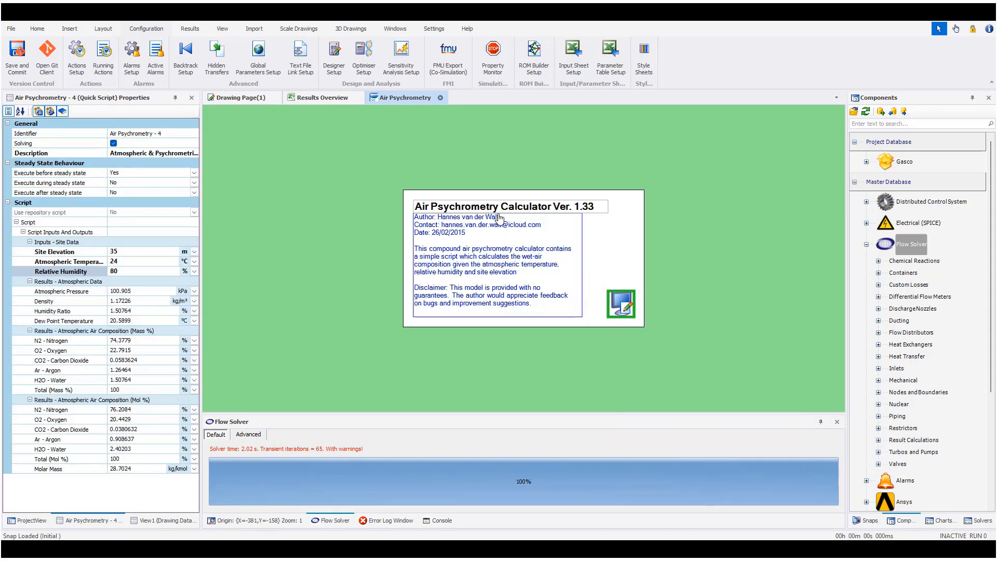
{"action": "left_click", "coordinate": [86, 311]}
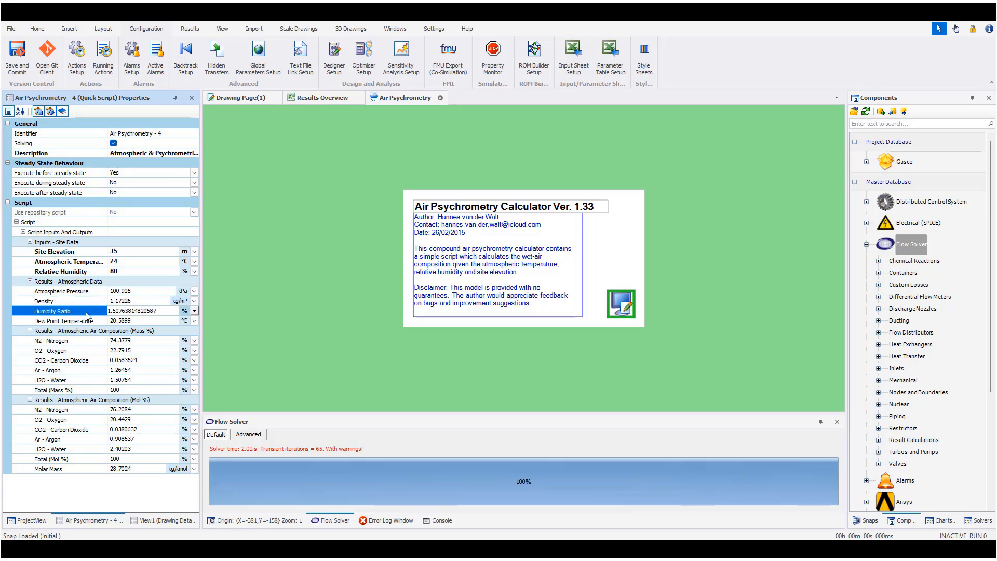
{"action": "left_click", "coordinate": [93, 322]}
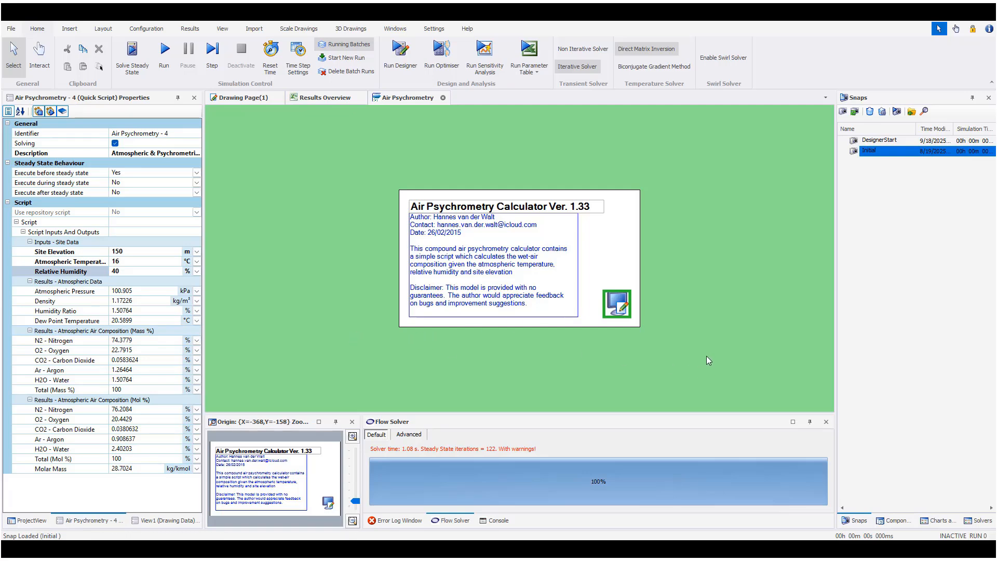
- Read through the Air Psychrometry quick script's code and variables, and return to the plant drawing
{"action": "double_click", "coordinate": [621, 300]}
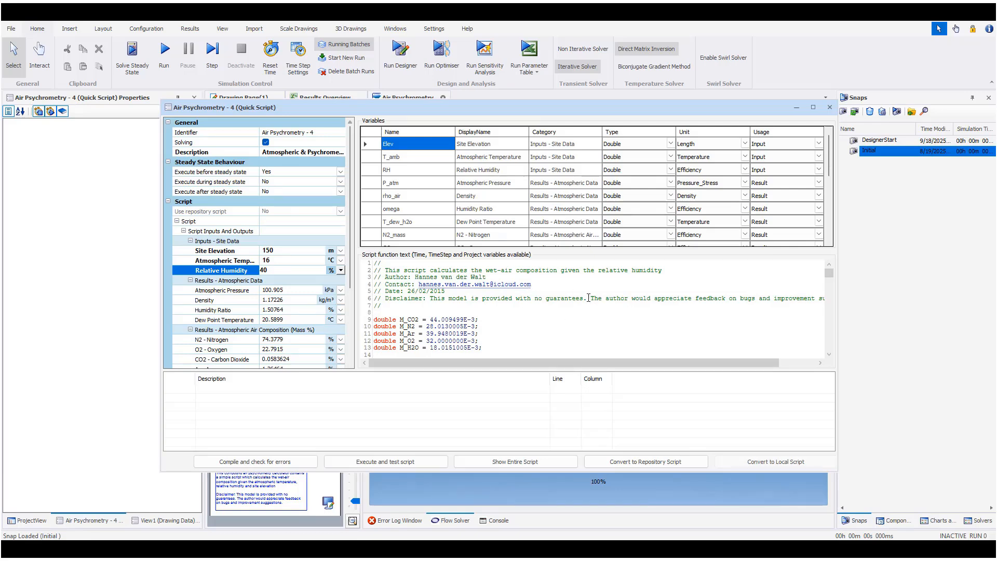
{"action": "scroll", "coordinate": [588, 298], "scroll_direction": "down", "scroll_amount": 10}
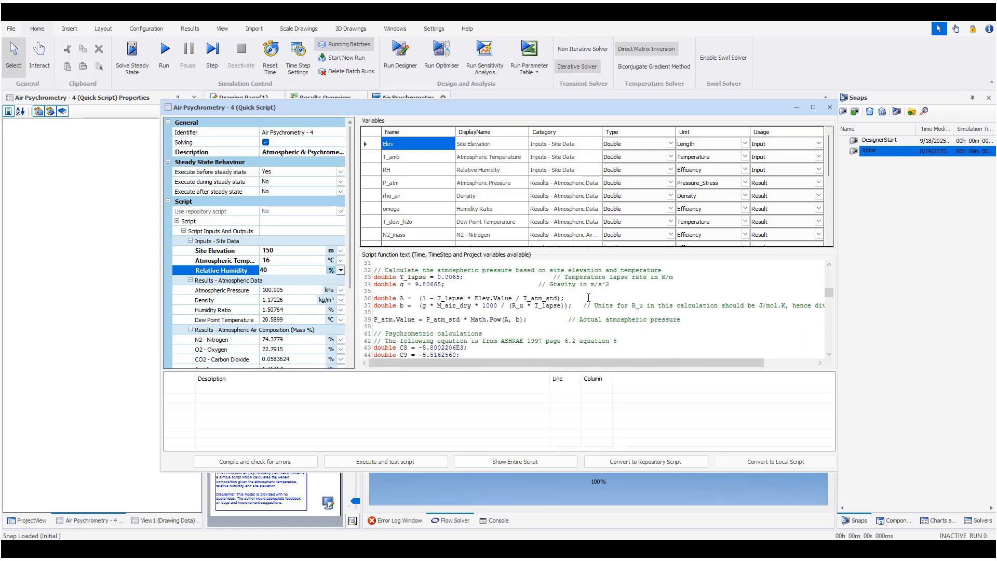
{"action": "scroll", "coordinate": [588, 298], "scroll_direction": "down", "scroll_amount": 3}
{"action": "scroll", "coordinate": [588, 297], "scroll_direction": "down", "scroll_amount": 3}
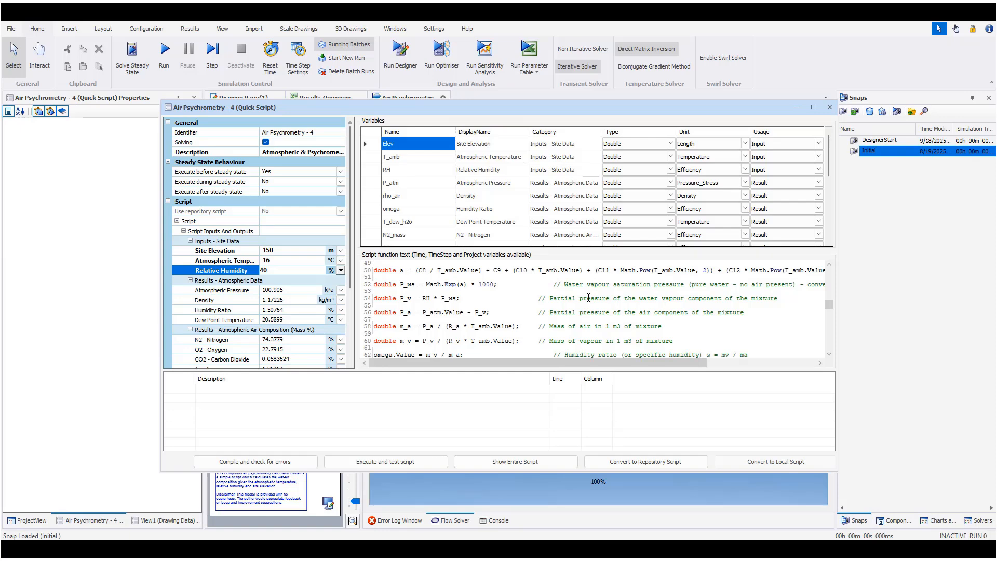
{"action": "scroll", "coordinate": [588, 298], "scroll_direction": "down", "scroll_amount": 11}
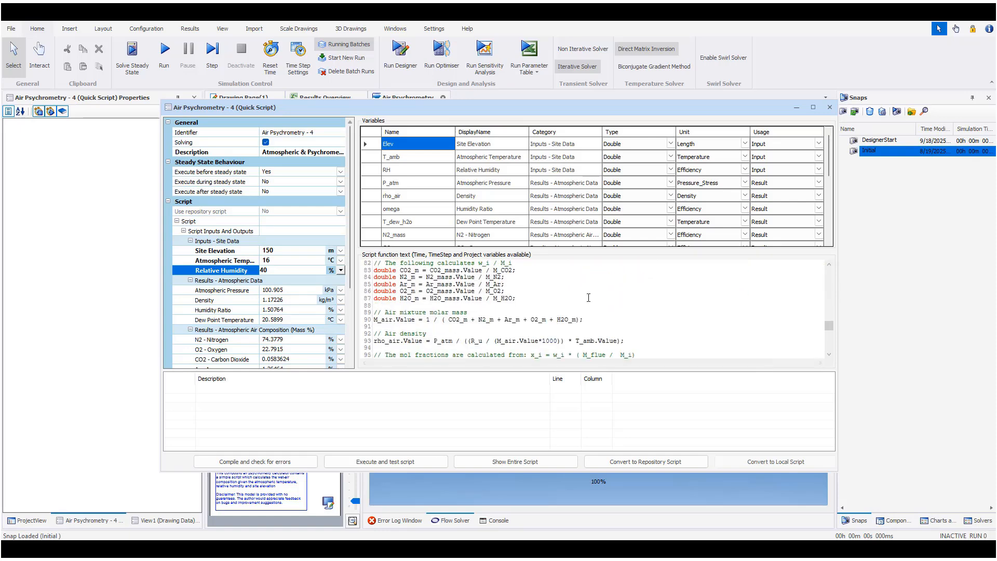
{"action": "scroll", "coordinate": [589, 298], "scroll_direction": "up", "scroll_amount": 4}
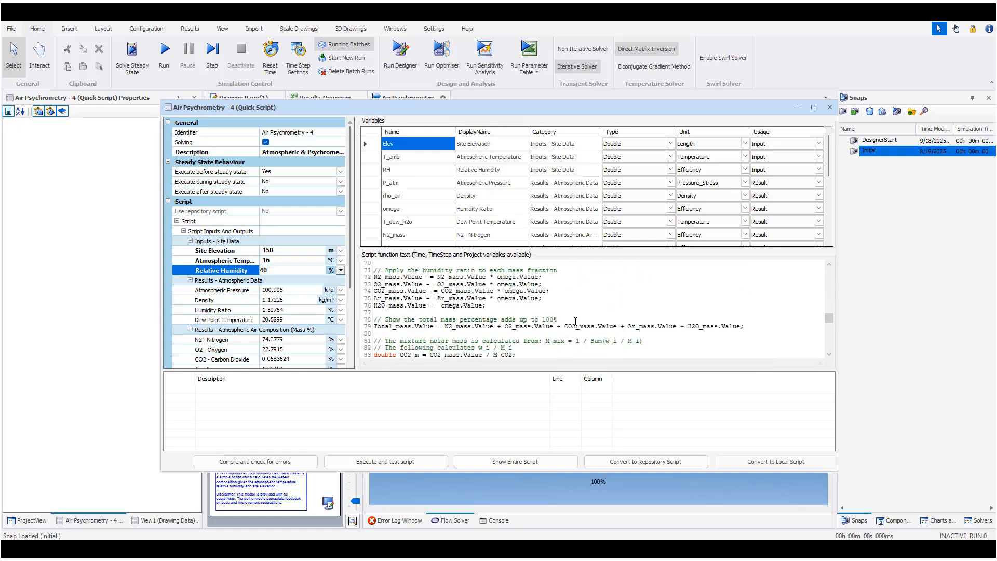
{"action": "scroll", "coordinate": [575, 321], "scroll_direction": "up", "scroll_amount": 20}
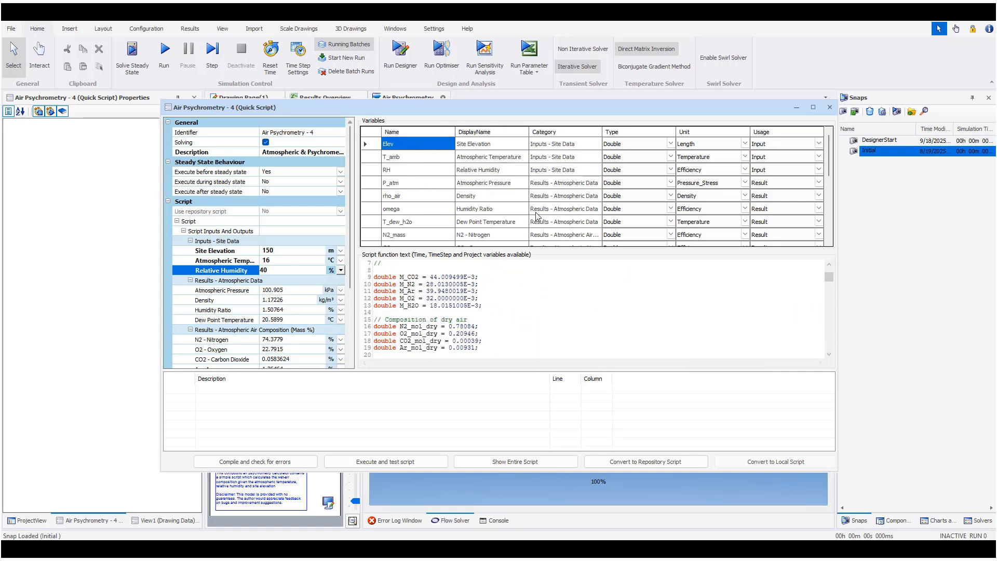
{"action": "left_click", "coordinate": [829, 107]}
{"action": "left_click", "coordinate": [442, 97]}
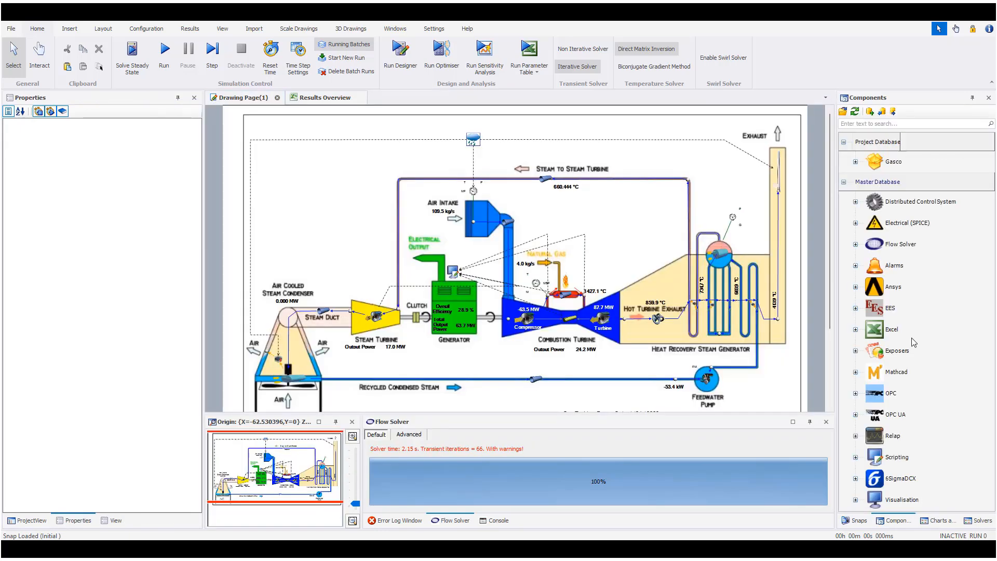
- Check the Air Psychrometry site data on the plant drawing and solve the steady state
{"action": "left_click", "coordinate": [473, 141]}
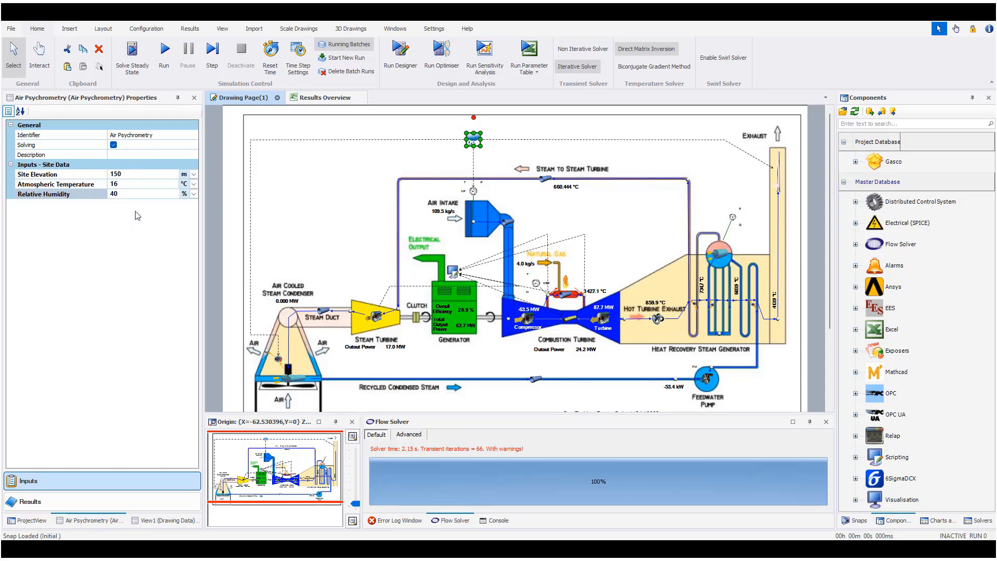
{"action": "left_click", "coordinate": [554, 113]}
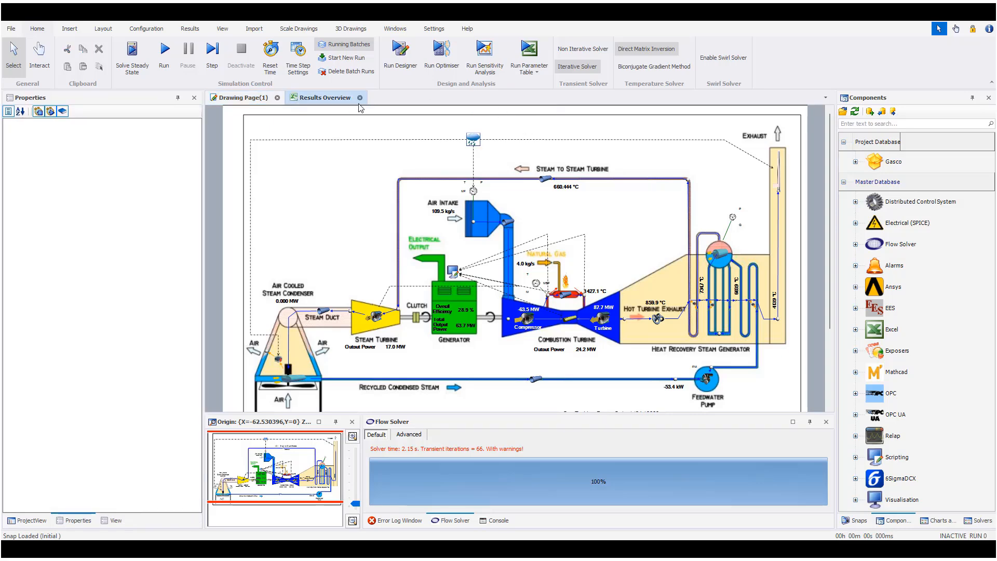
{"action": "left_click", "coordinate": [130, 69]}
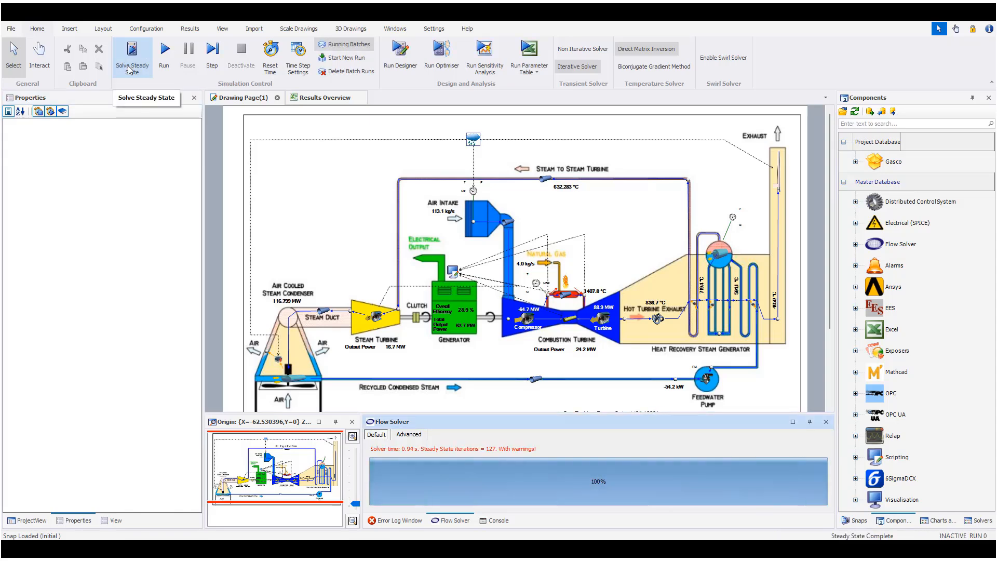
- Run the designer to rebalance the boiler drum and check the drum's boundary condition and energy source
{"action": "left_click", "coordinate": [410, 67]}
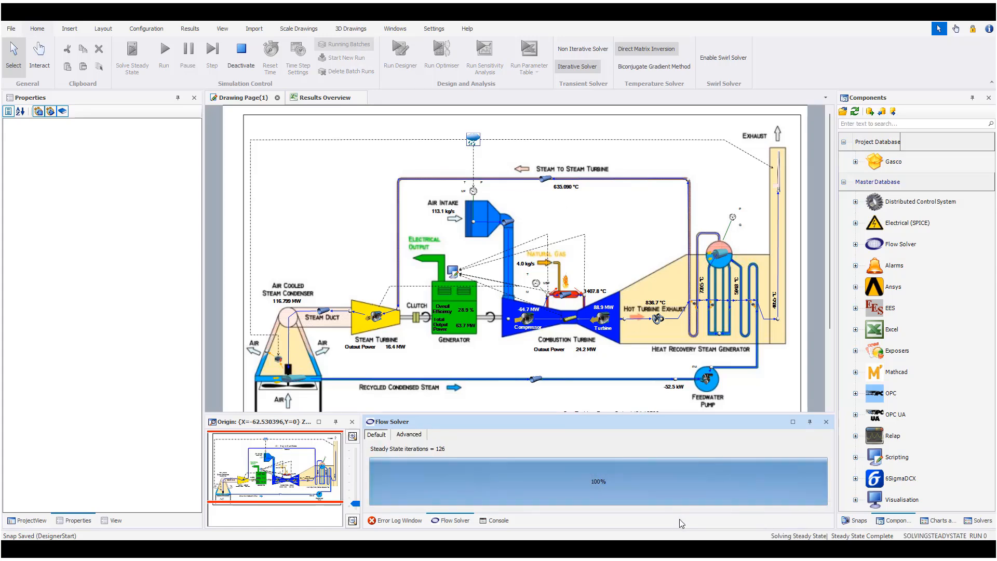
{"action": "left_click", "coordinate": [719, 254]}
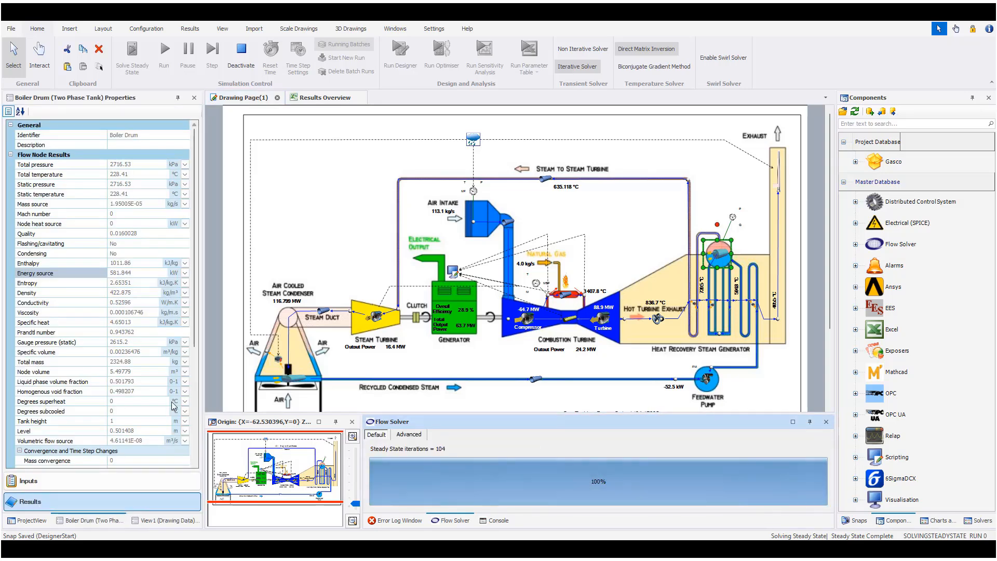
{"action": "left_click", "coordinate": [733, 218]}
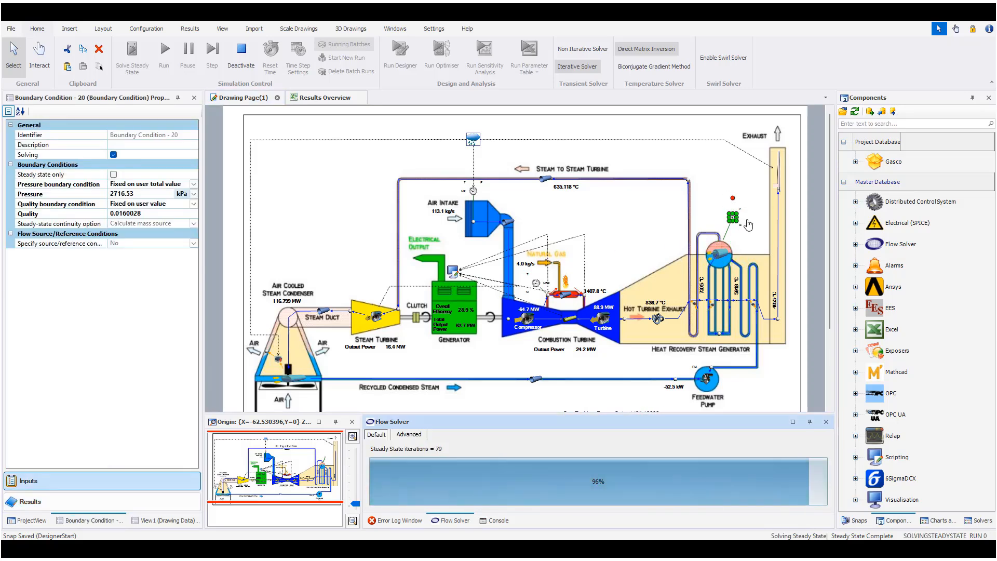
{"action": "left_click", "coordinate": [719, 257]}
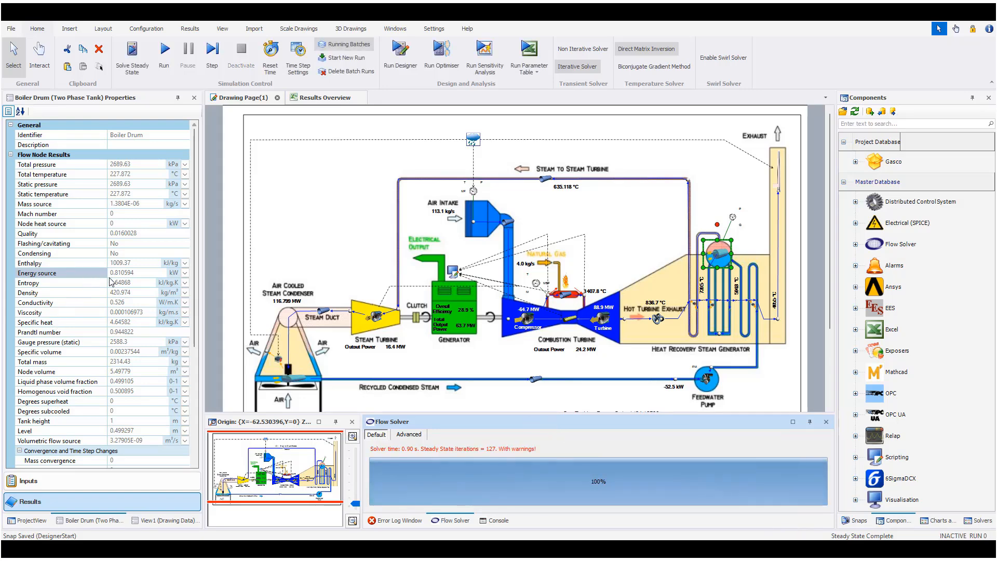
{"action": "left_click", "coordinate": [125, 273]}
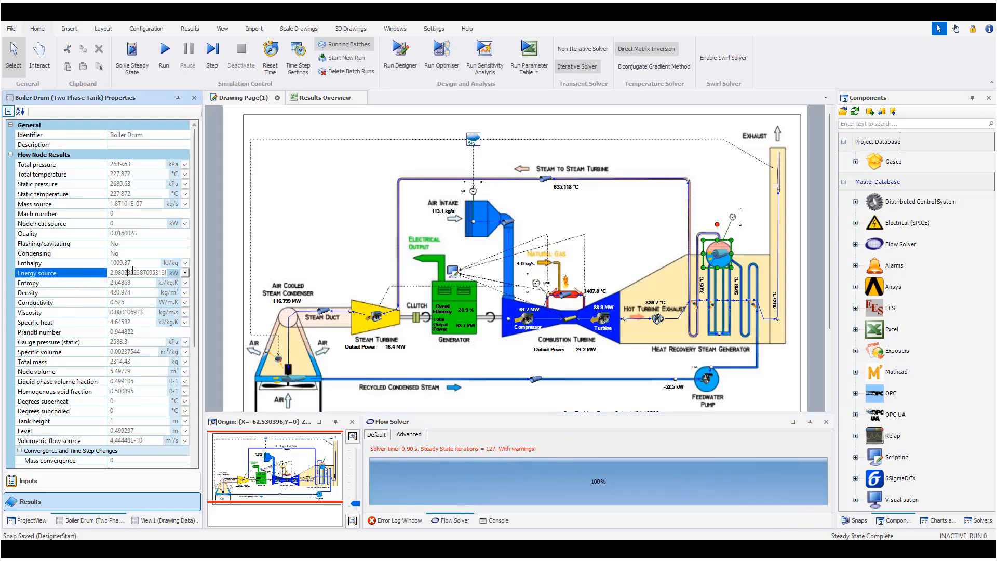
{"action": "key", "text": "End"}
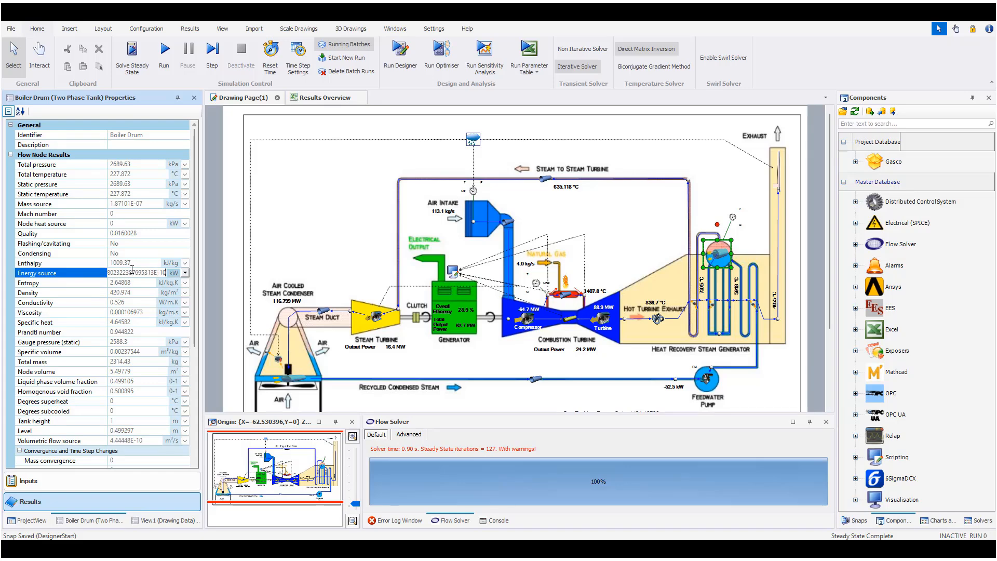
{"action": "left_click", "coordinate": [453, 425]}
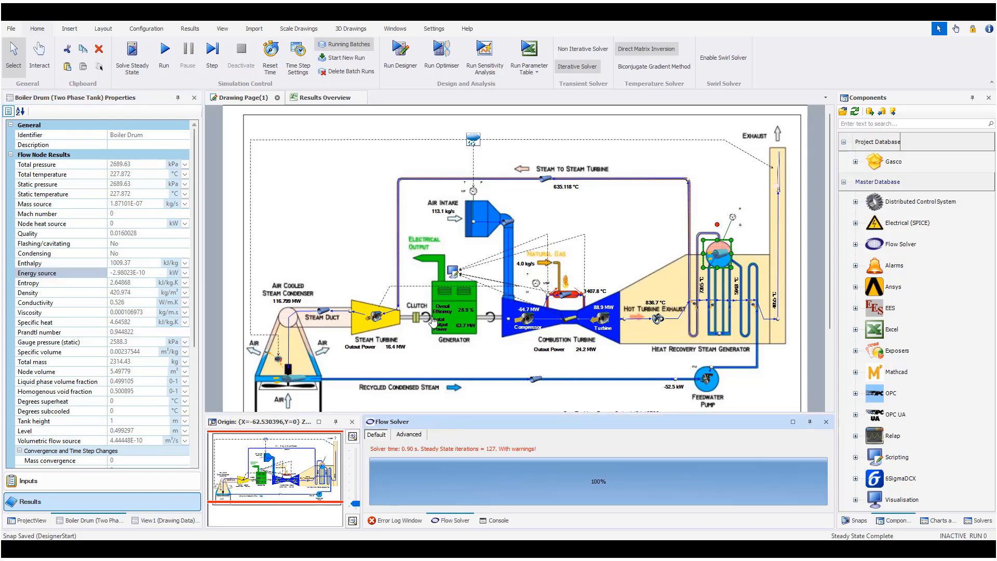
- Run the transient simulation with the entered site air conditions and examine the steam and gas turbine power plots
{"action": "left_click", "coordinate": [473, 140]}
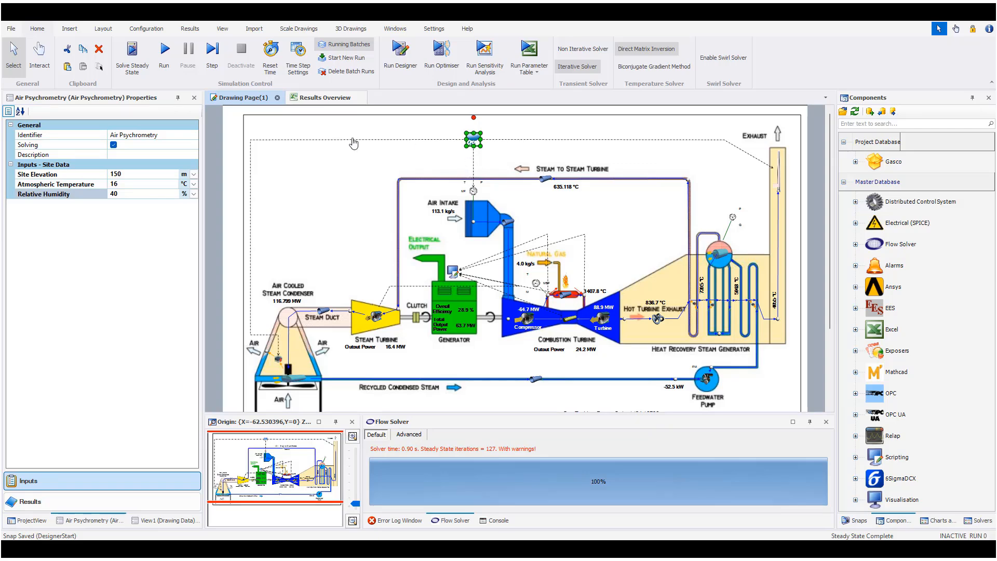
{"action": "left_click", "coordinate": [165, 67]}
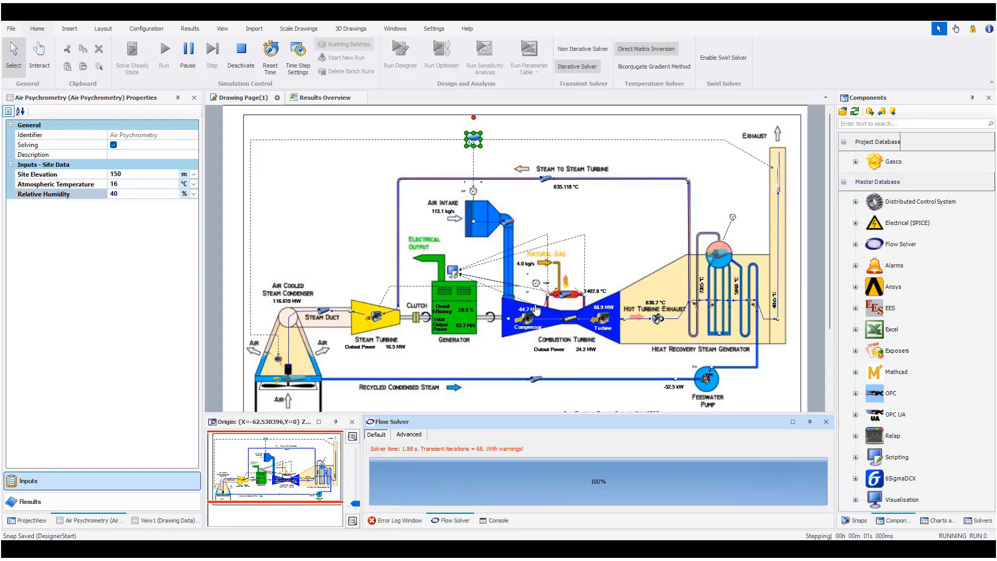
{"action": "scroll", "coordinate": [555, 322], "scroll_direction": "down", "scroll_amount": 1}
{"action": "scroll", "coordinate": [554, 321], "scroll_direction": "down", "scroll_amount": 2}
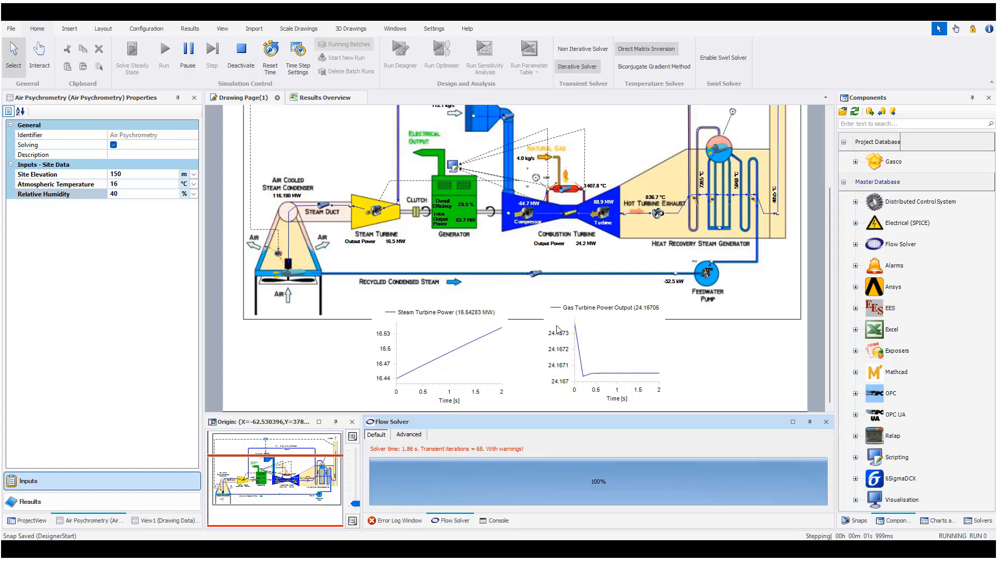
{"action": "mouse_move", "coordinate": [581, 346]}
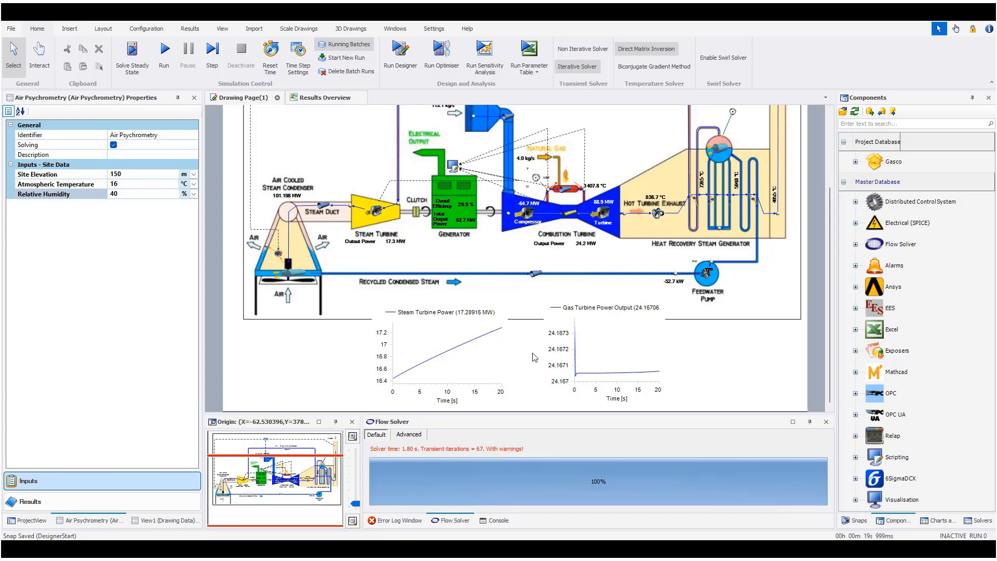
{"action": "left_click", "coordinate": [528, 357]}
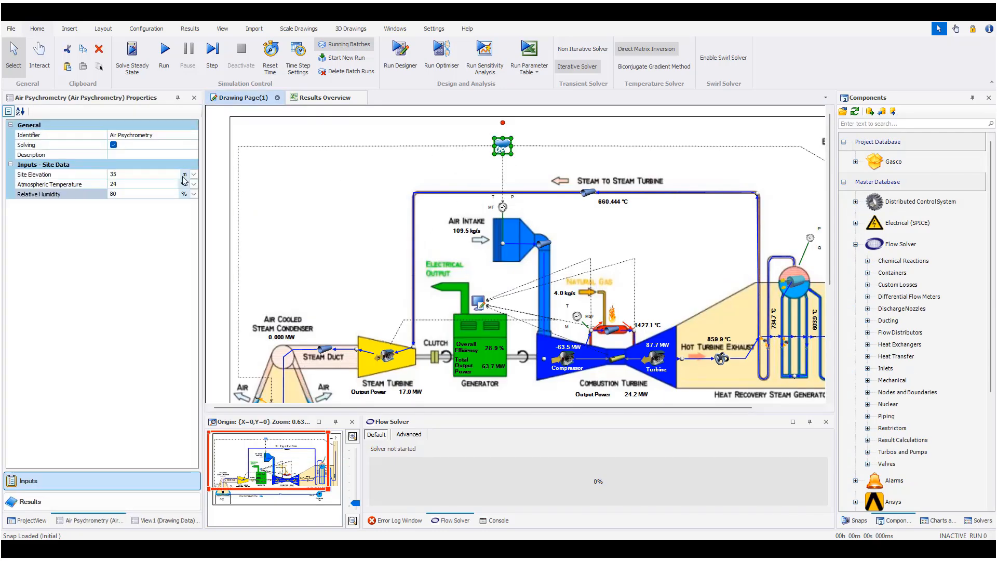
- Set the Air Psychrometry site elevation to 1000 m, atmospheric temperature to 18 °C and relative humidity to 30%
{"action": "left_click", "coordinate": [144, 176]}
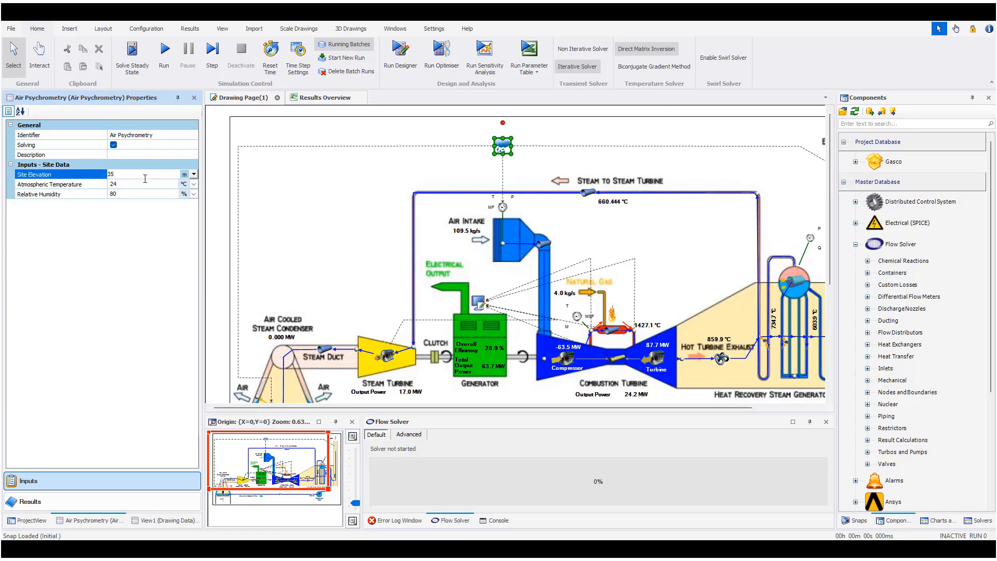
{"action": "type", "text": "1000"}
{"action": "left_click", "coordinate": [156, 183]}
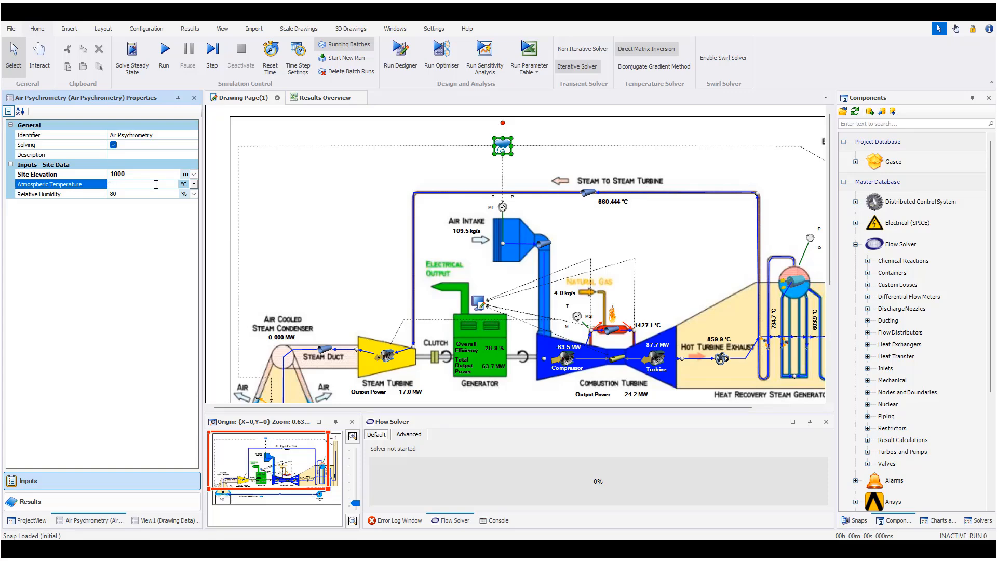
{"action": "type", "text": "18"}
{"action": "left_click", "coordinate": [136, 196]}
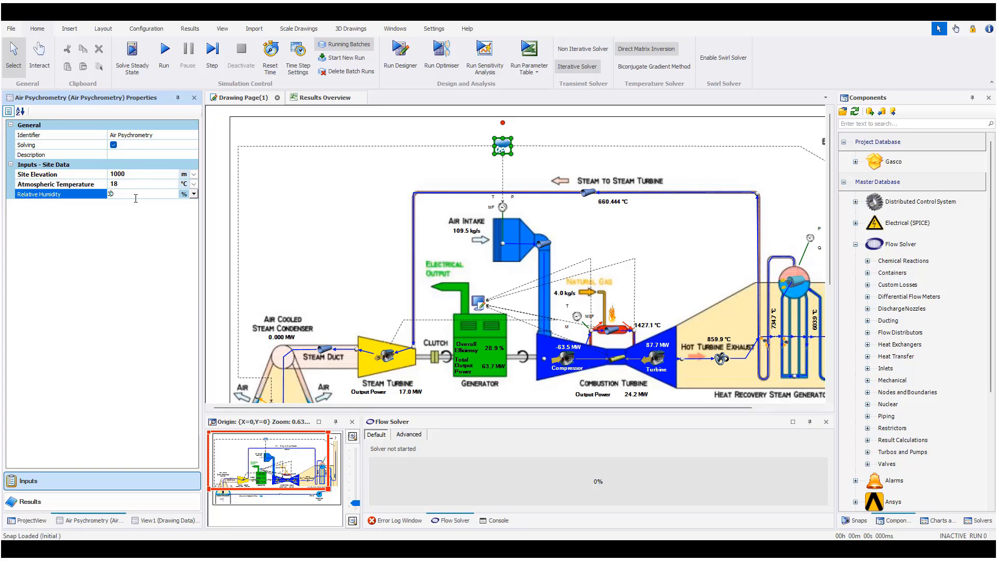
{"action": "left_click", "coordinate": [100, 247]}
{"action": "left_click", "coordinate": [223, 209]}
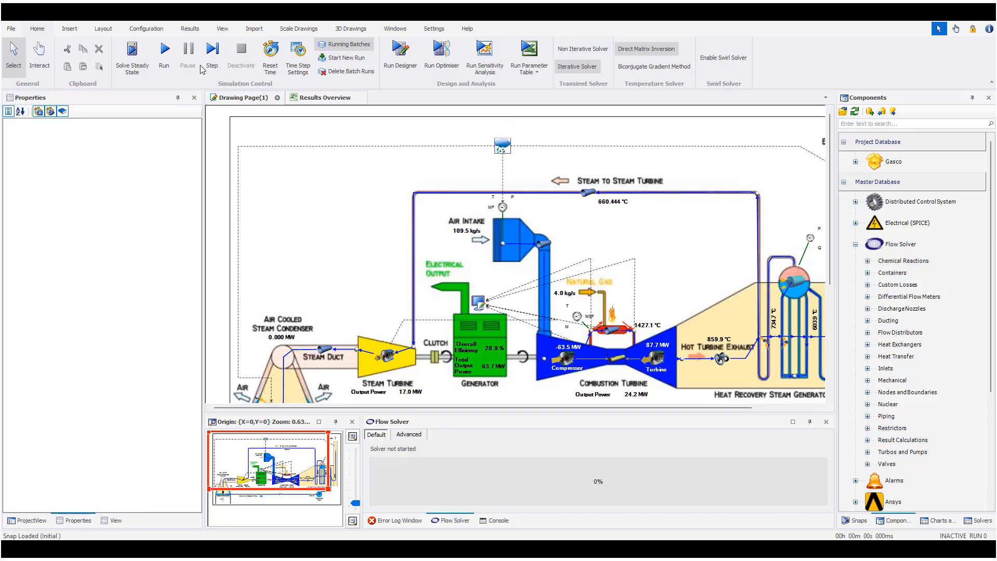
- In the Boiler Energy Source designer configuration, set the boundary pressure variable's minimum to 2000 kPa
{"action": "left_click", "coordinate": [148, 29]}
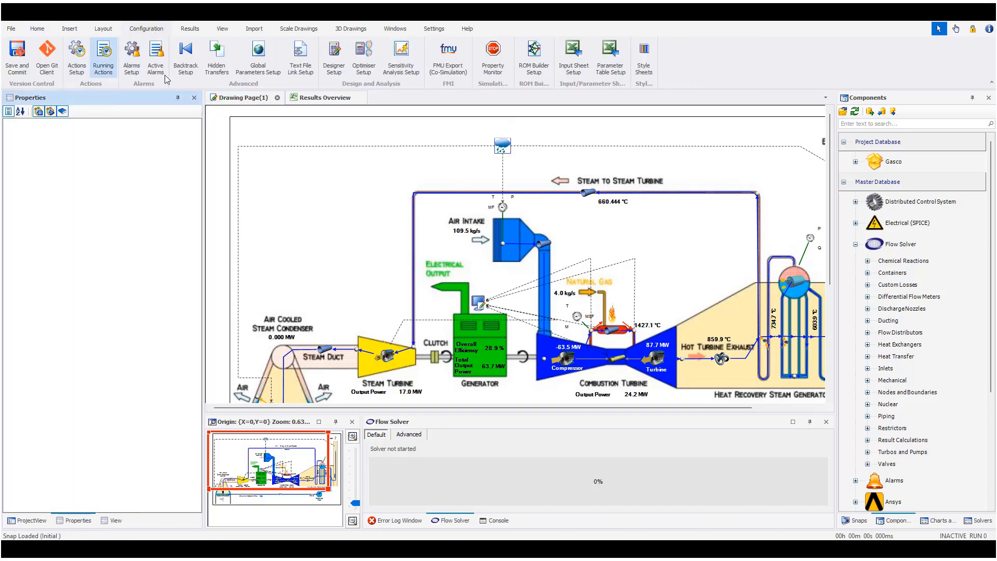
{"action": "left_click", "coordinate": [332, 66]}
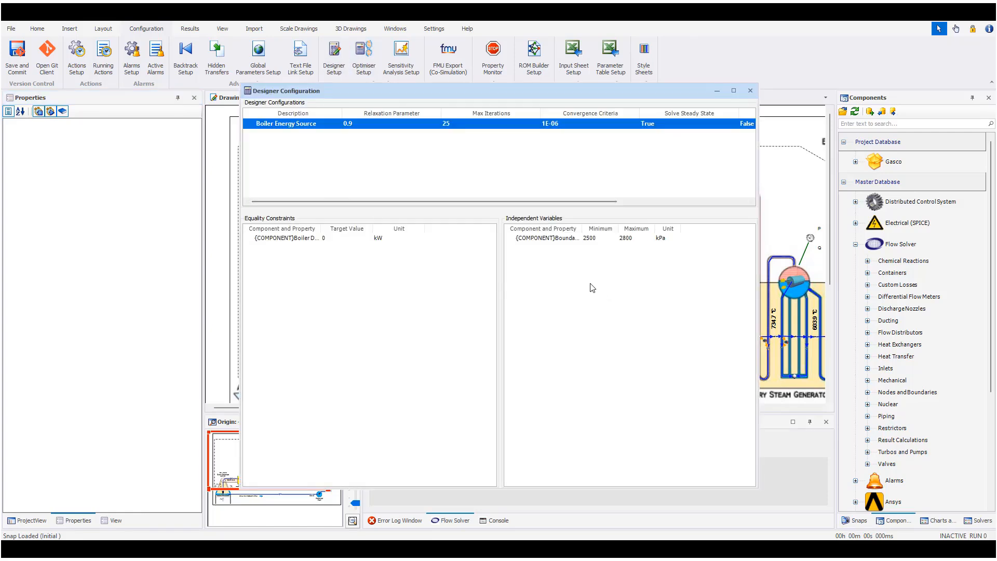
{"action": "left_click", "coordinate": [604, 239]}
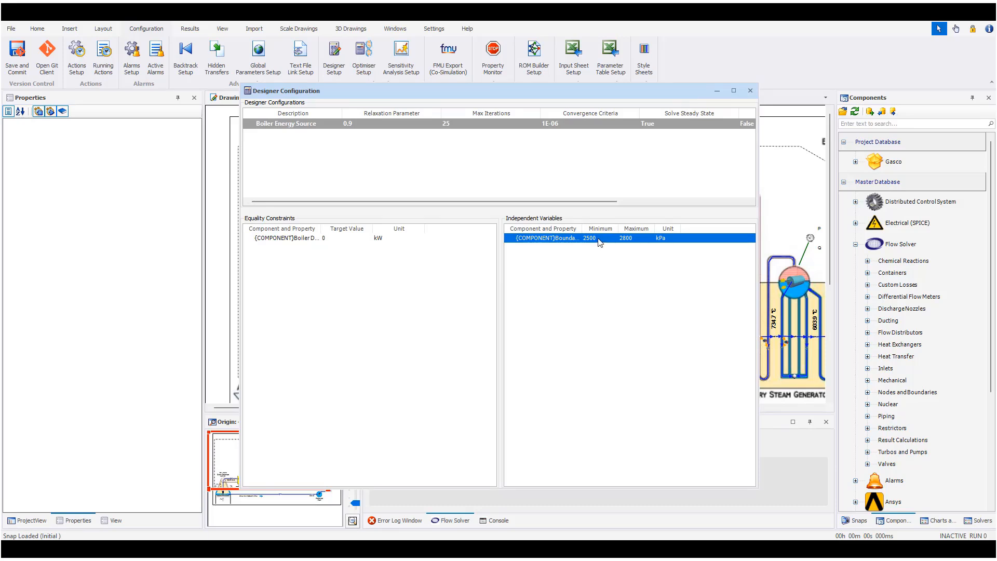
{"action": "left_click", "coordinate": [599, 238]}
{"action": "key", "text": "BackSpace"}
{"action": "key", "text": "BackSpace"}
{"action": "key", "text": "BackSpace"}
{"action": "type", "text": "2000"}
- Set the boundary pressure variable's maximum to 3000 kPa and close the designer configuration
{"action": "left_click", "coordinate": [641, 241]}
{"action": "left_click", "coordinate": [641, 239]}
{"action": "key", "text": "BackSpace"}
{"action": "key", "text": "BackSpace"}
{"action": "key", "text": "BackSpace"}
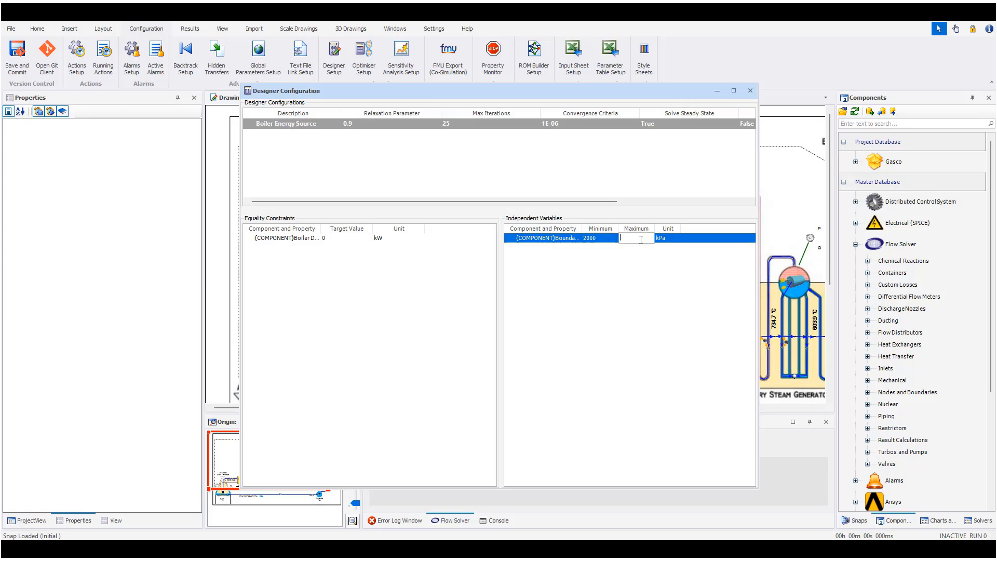
{"action": "type", "text": "3000"}
{"action": "left_click", "coordinate": [609, 292]}
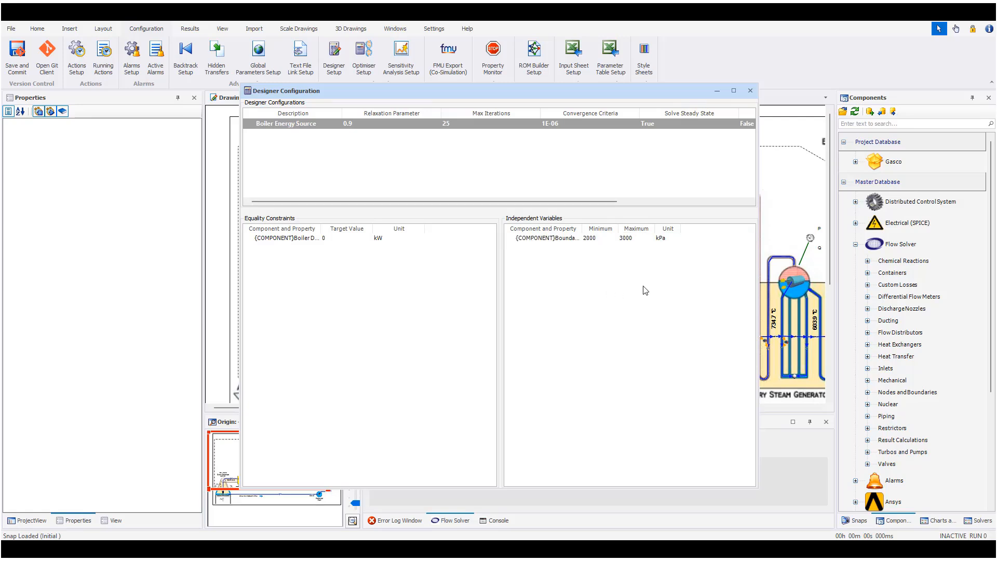
{"action": "left_click", "coordinate": [750, 92]}
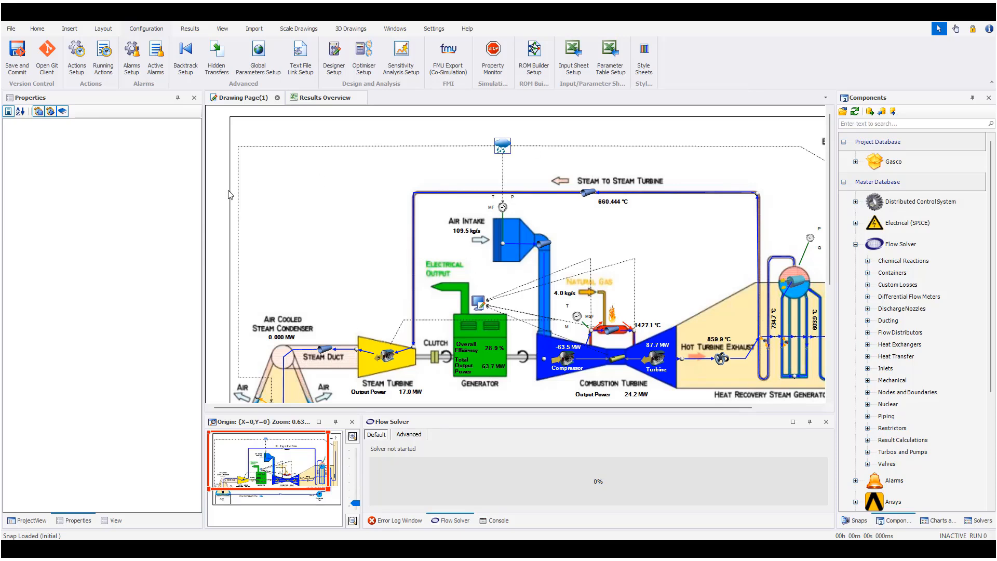
- Check the Air Psychrometry site data on the drawing and solve the steady state
{"action": "left_click", "coordinate": [36, 30]}
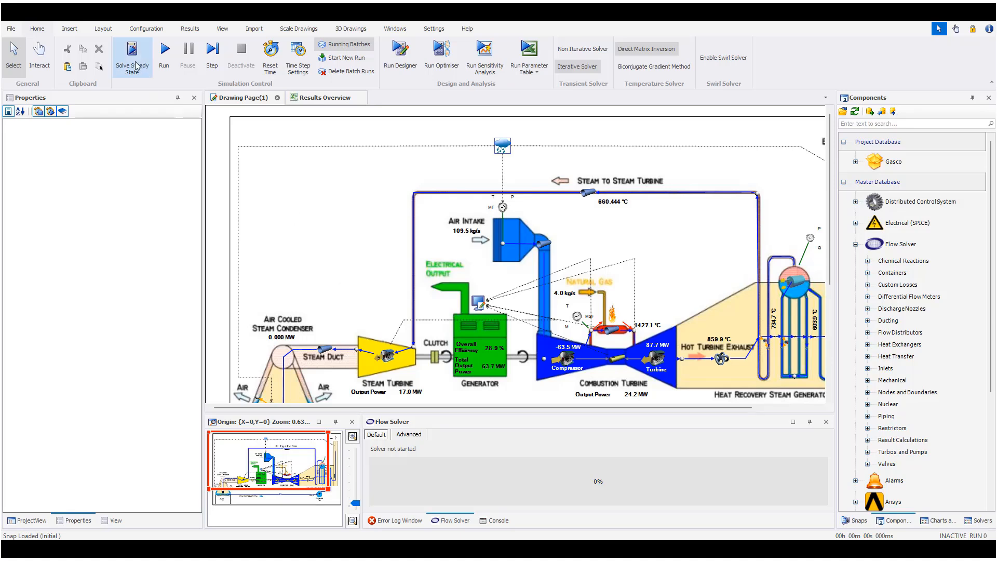
{"action": "left_click", "coordinate": [507, 148]}
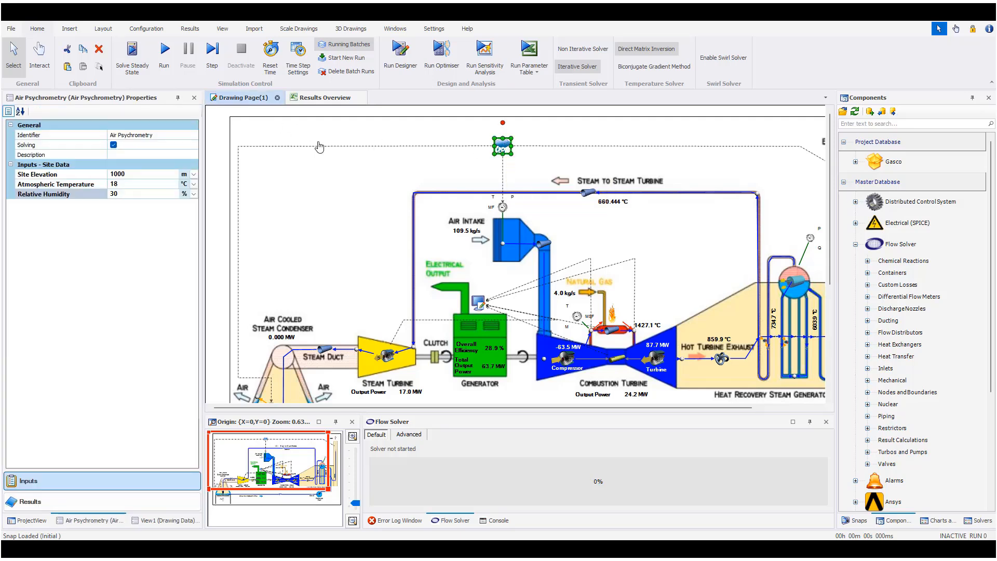
{"action": "left_click", "coordinate": [131, 67]}
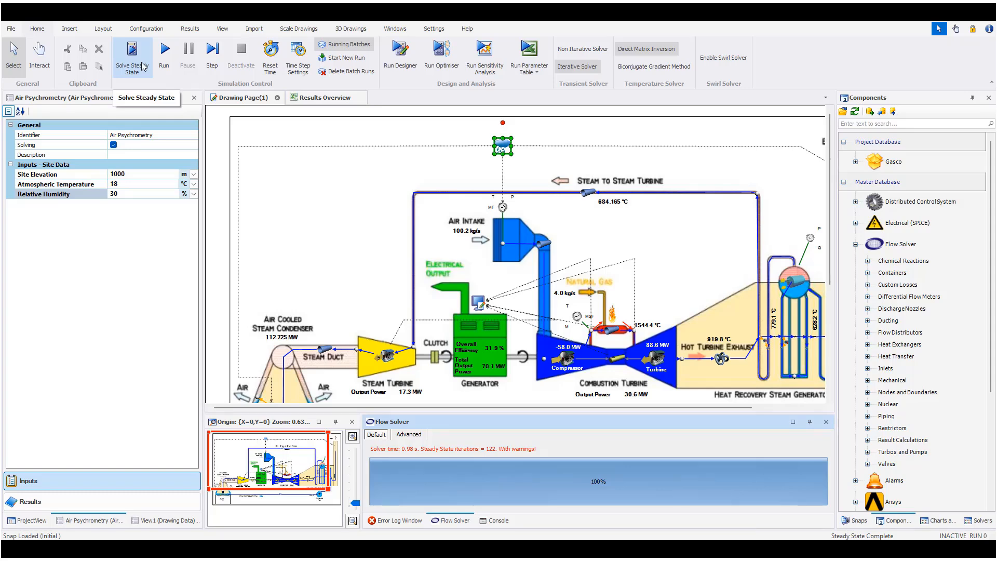
- Run the designer to rebalance the boiler drum and check the drum's energy source and the site air inputs
{"action": "left_click", "coordinate": [403, 68]}
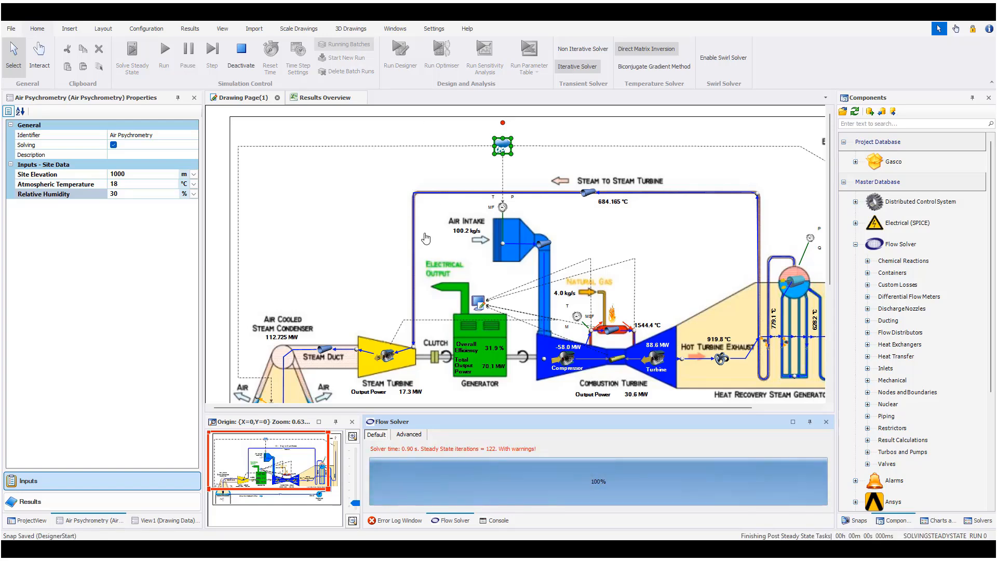
{"action": "left_click", "coordinate": [796, 283]}
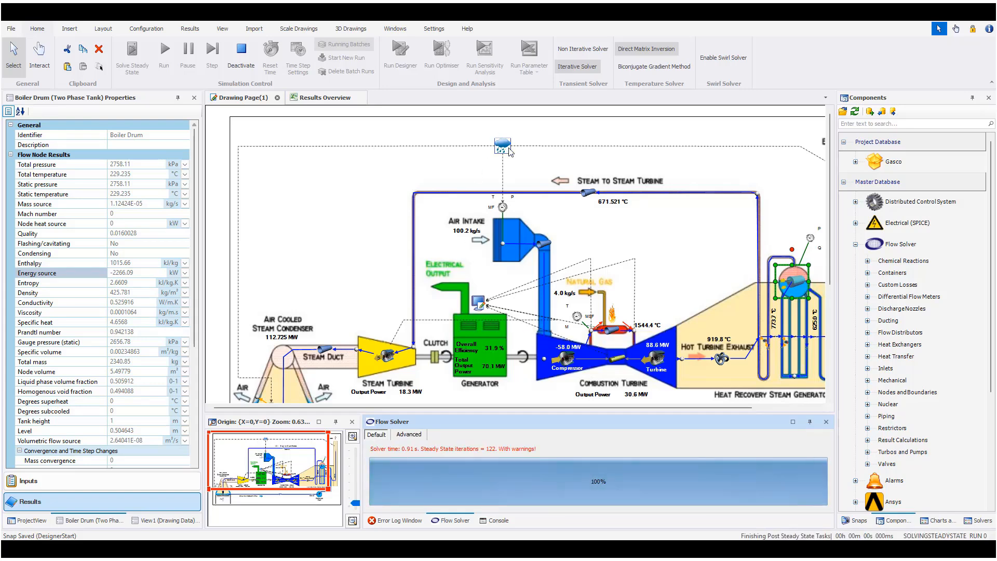
{"action": "mouse_move", "coordinate": [504, 149]}
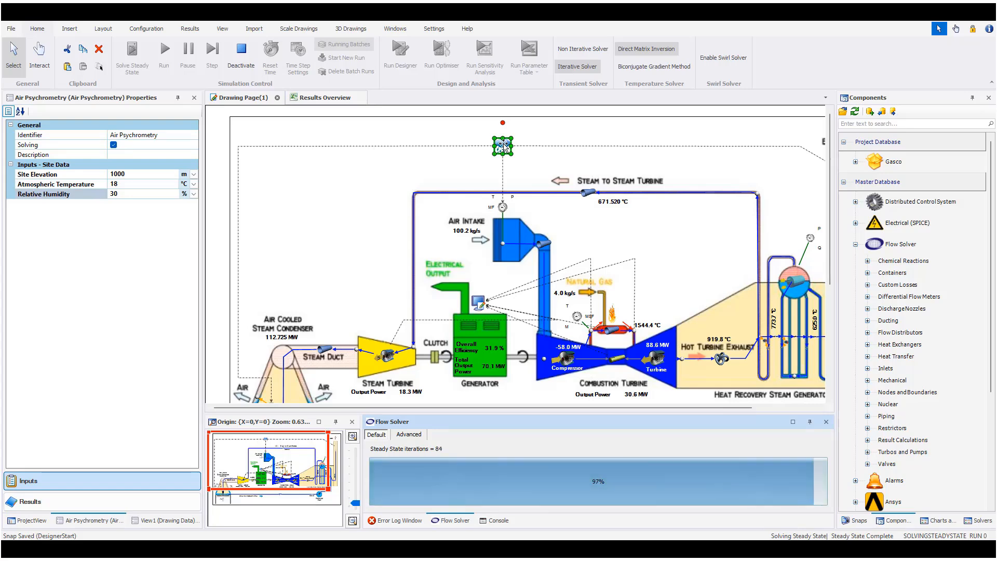
{"action": "mouse_move", "coordinate": [503, 148]}
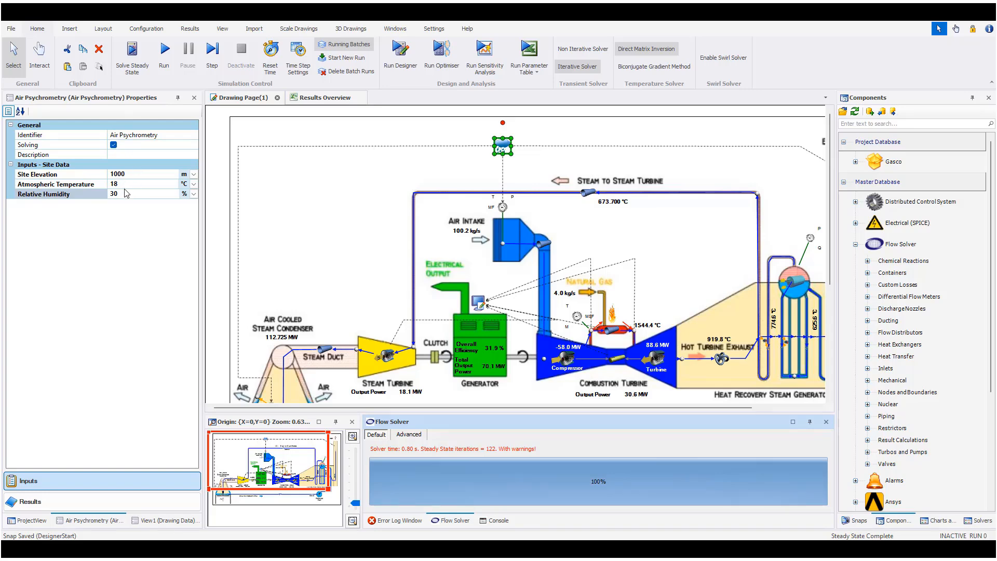
{"action": "left_click", "coordinate": [785, 286]}
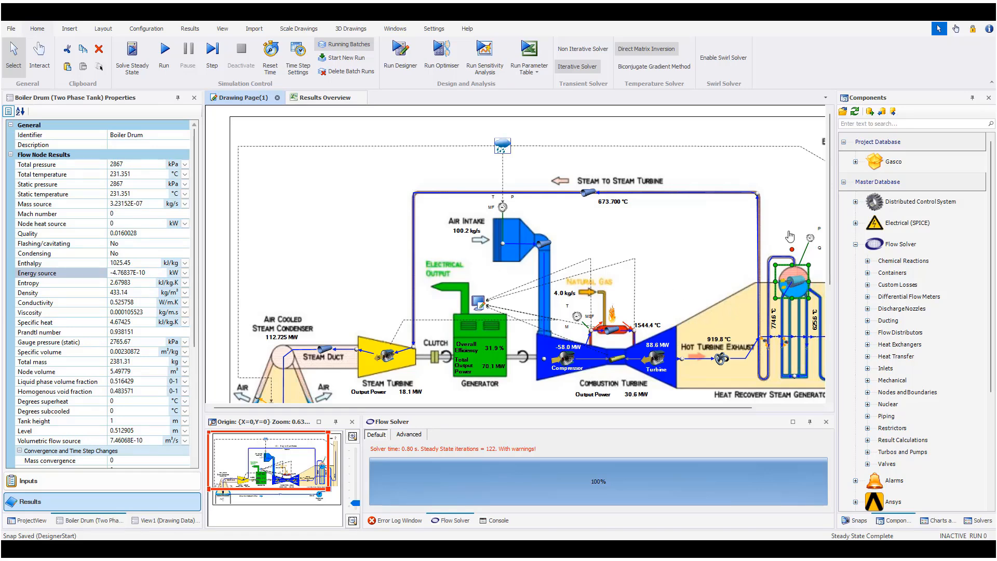
{"action": "left_click", "coordinate": [786, 180]}
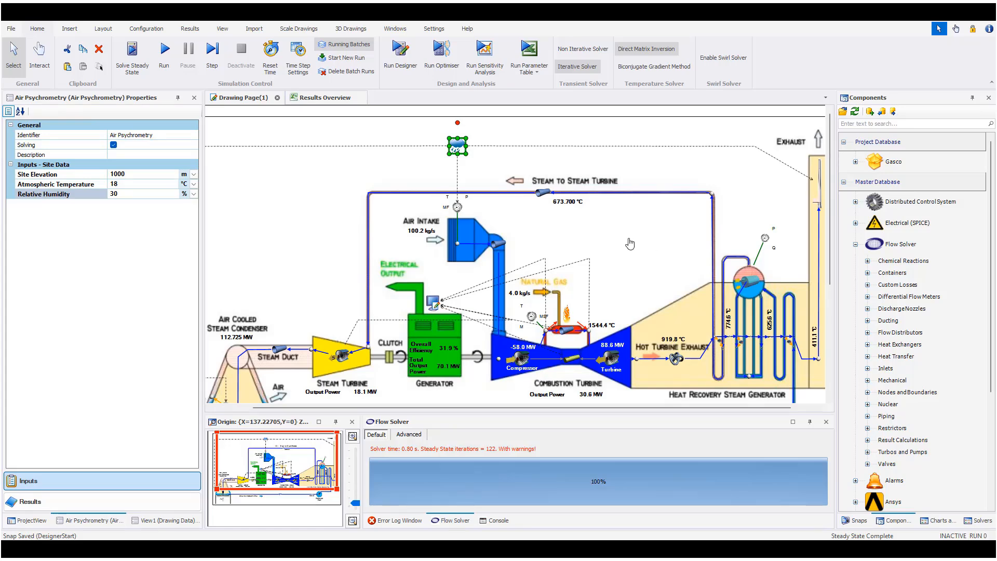
- Run the transient simulation for the new site conditions and examine the steam and gas turbine power plots
{"action": "left_click", "coordinate": [165, 63]}
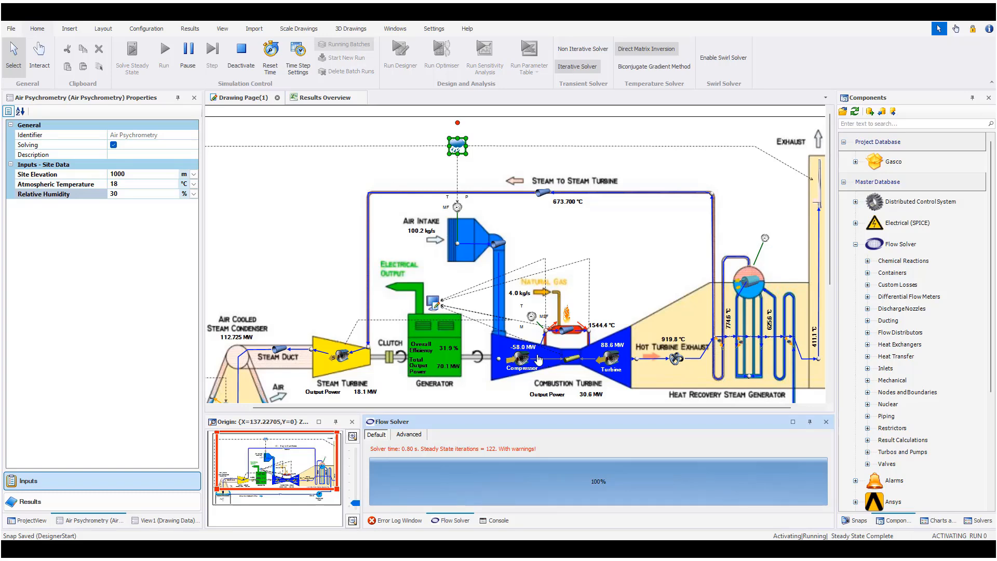
{"action": "scroll", "coordinate": [537, 358], "scroll_direction": "down", "scroll_amount": 5}
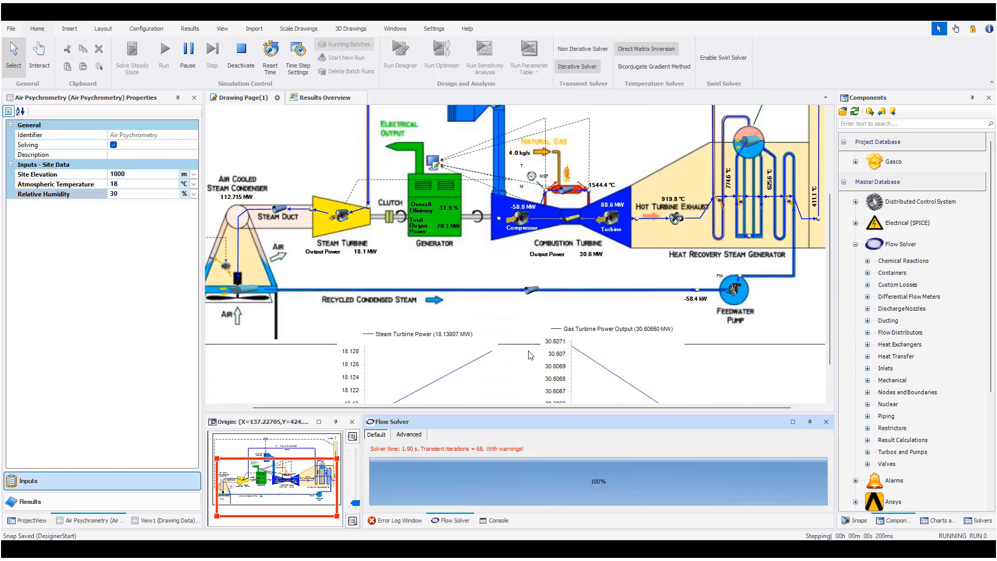
{"action": "scroll", "coordinate": [530, 355], "scroll_direction": "down", "scroll_amount": 2}
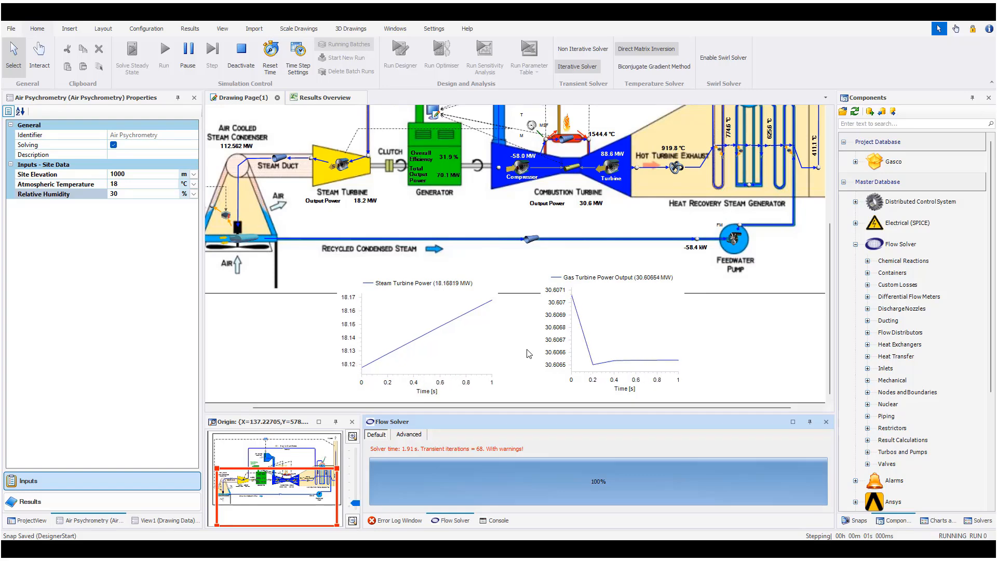
{"action": "scroll", "coordinate": [528, 353], "scroll_direction": "up", "scroll_amount": 2}
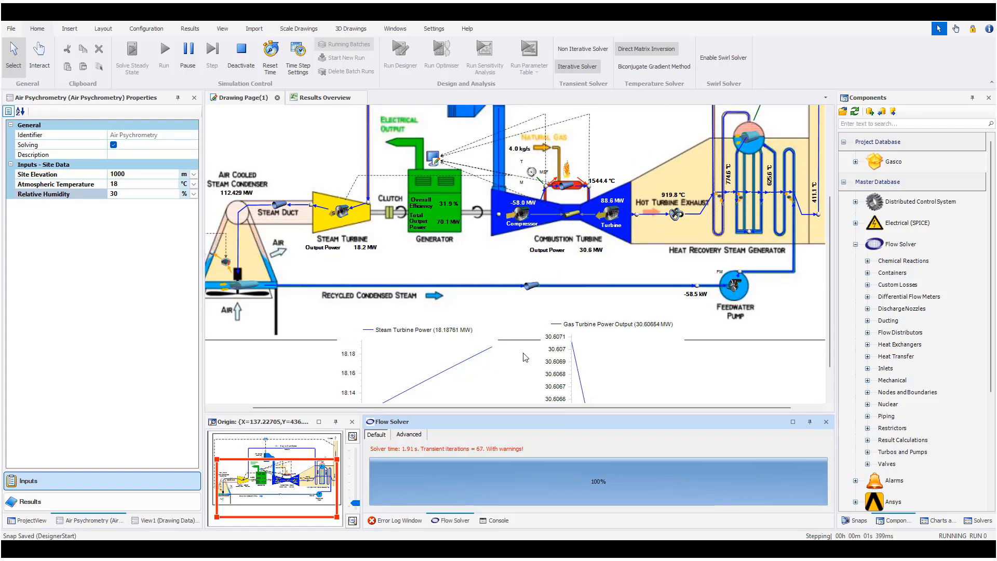
{"action": "scroll", "coordinate": [524, 356], "scroll_direction": "down", "scroll_amount": 2}
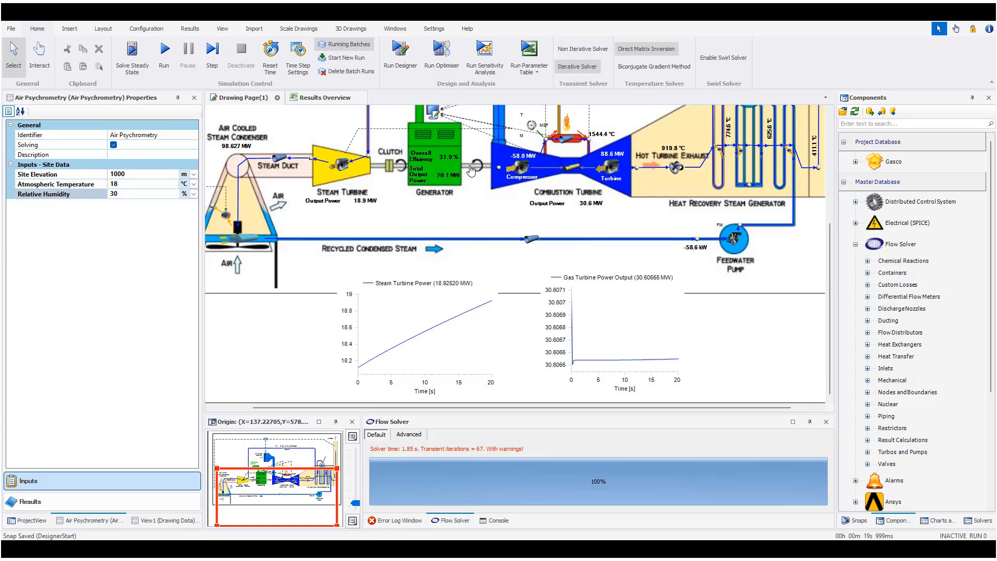
{"action": "left_click", "coordinate": [519, 334]}
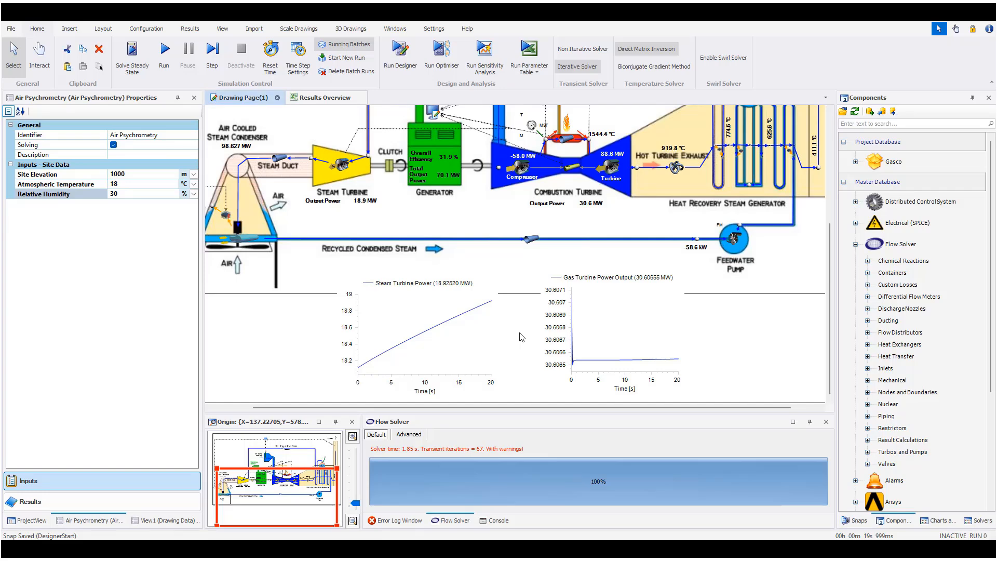